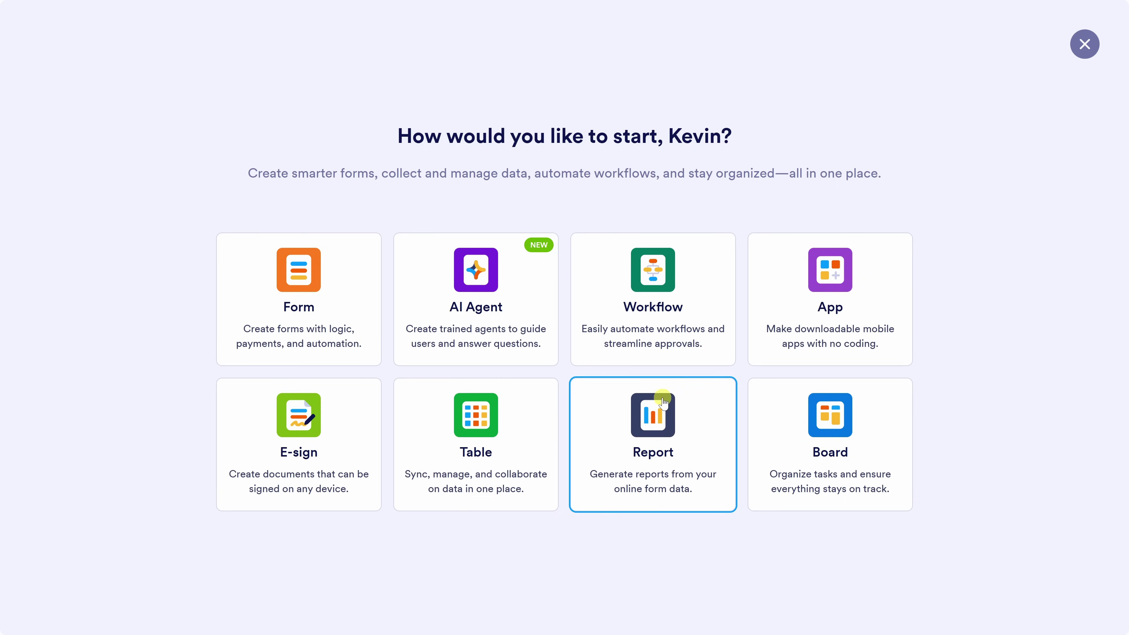
Start a new Form and choose to use a ready-made template.
{"action": "left_click", "coordinate": [300, 301]}
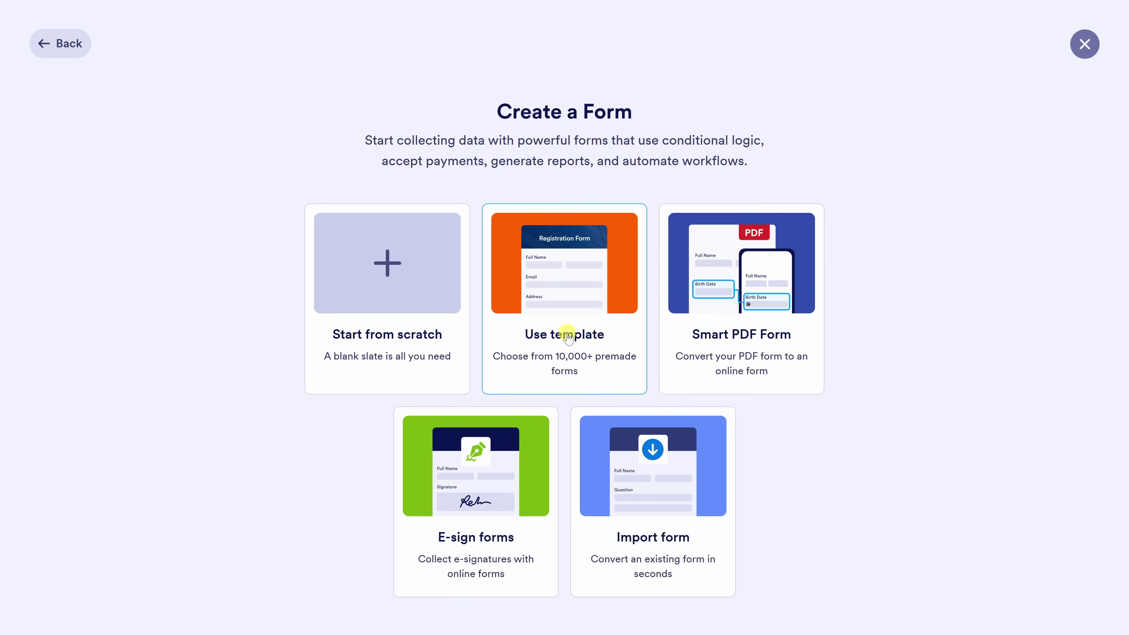
{"action": "left_click", "coordinate": [568, 338]}
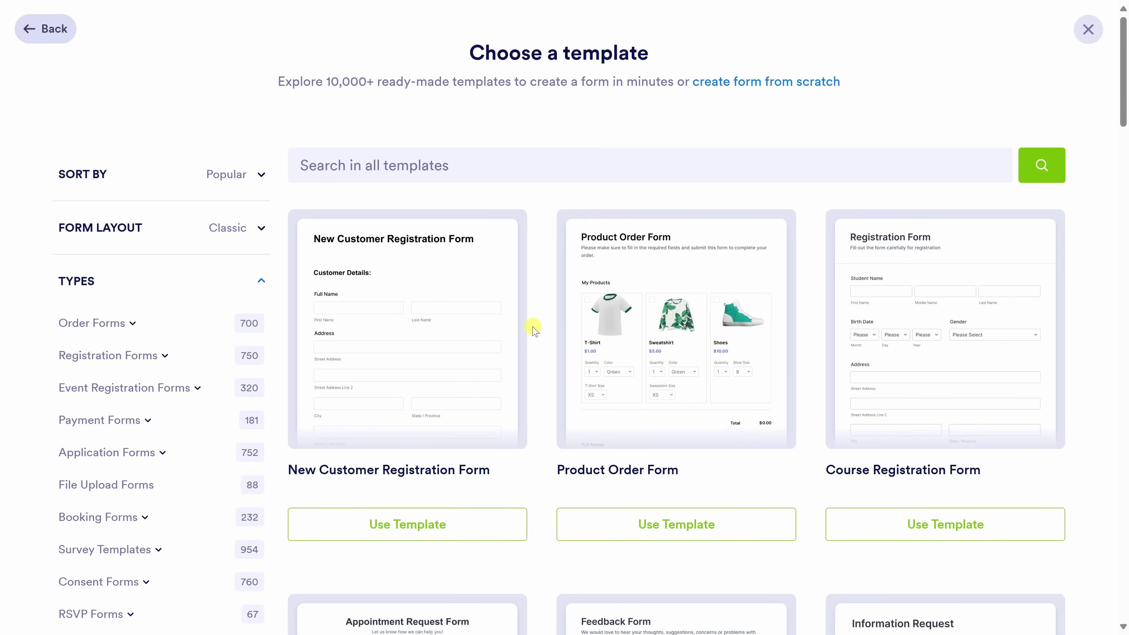
Browse the gallery and filter to Registration Forms > Guest Registration Forms.
{"action": "mouse_move", "coordinate": [397, 318]}
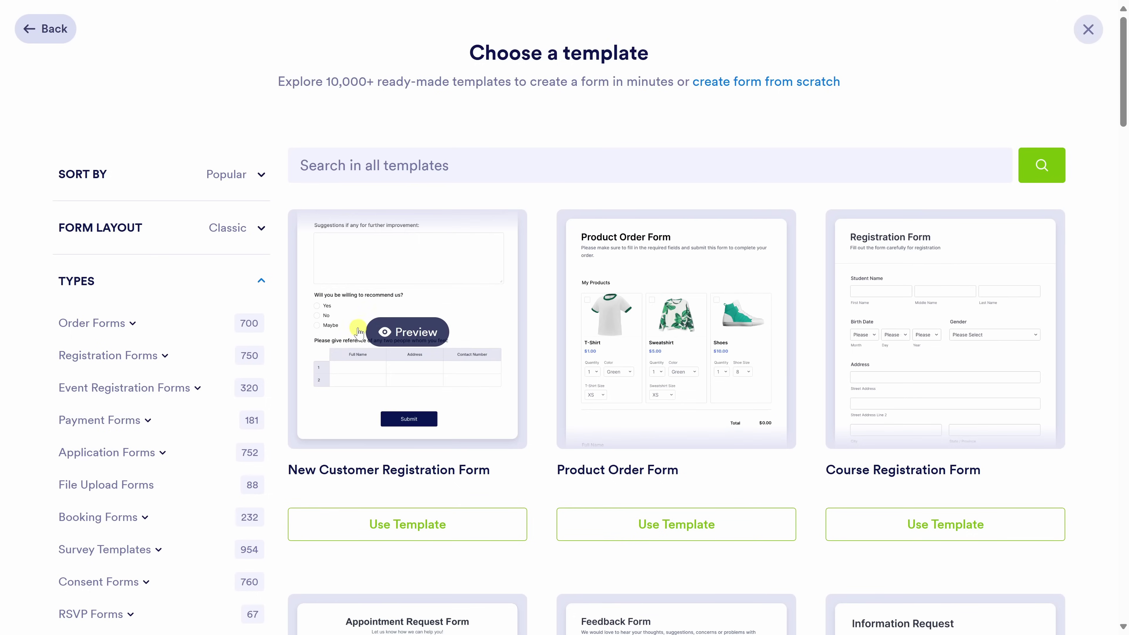
{"action": "mouse_move", "coordinate": [693, 387]}
{"action": "mouse_move", "coordinate": [915, 347]}
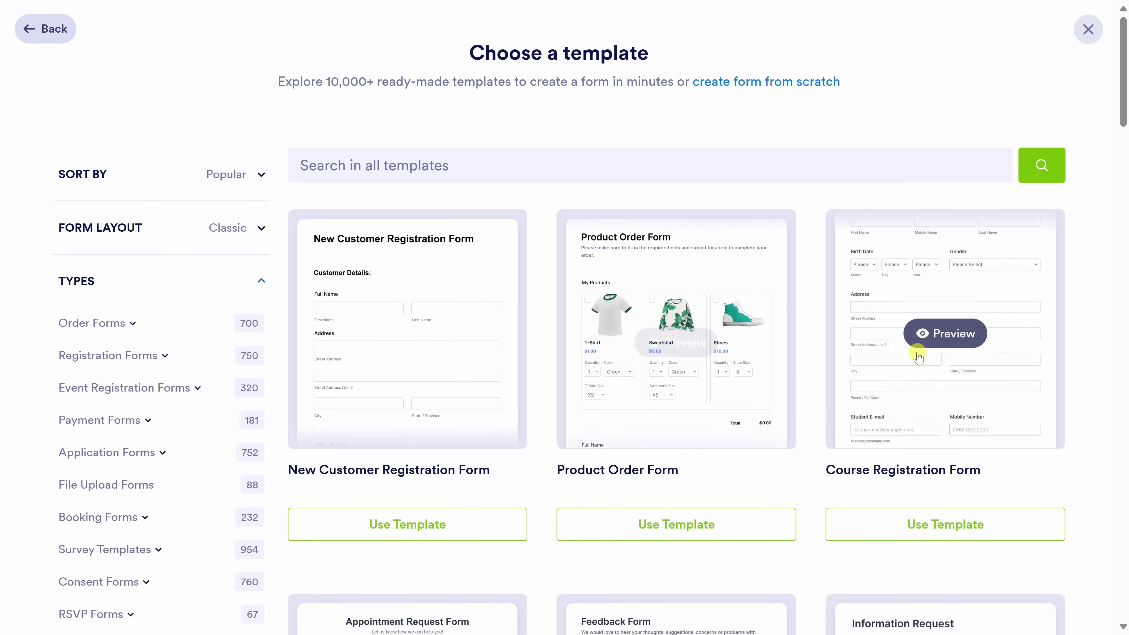
{"action": "scroll", "coordinate": [915, 347], "scroll_direction": "down", "scroll_amount": 4}
{"action": "scroll", "coordinate": [915, 349], "scroll_direction": "down", "scroll_amount": 13}
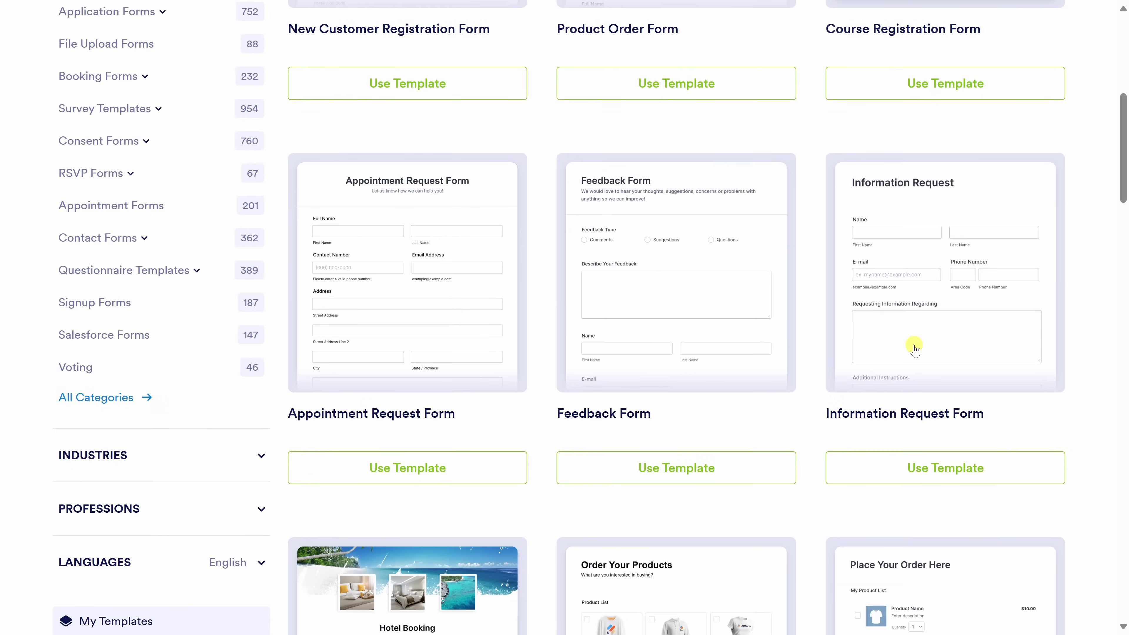
{"action": "scroll", "coordinate": [915, 349], "scroll_direction": "down", "scroll_amount": 6}
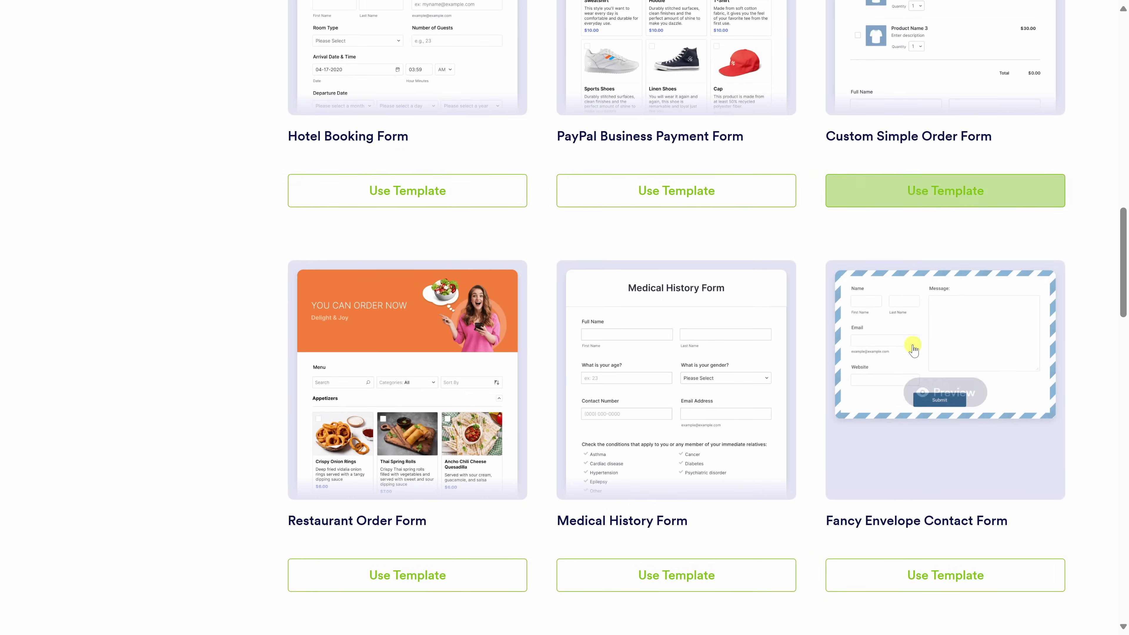
{"action": "scroll", "coordinate": [911, 354], "scroll_direction": "up", "scroll_amount": 12}
{"action": "scroll", "coordinate": [910, 359], "scroll_direction": "up", "scroll_amount": 12}
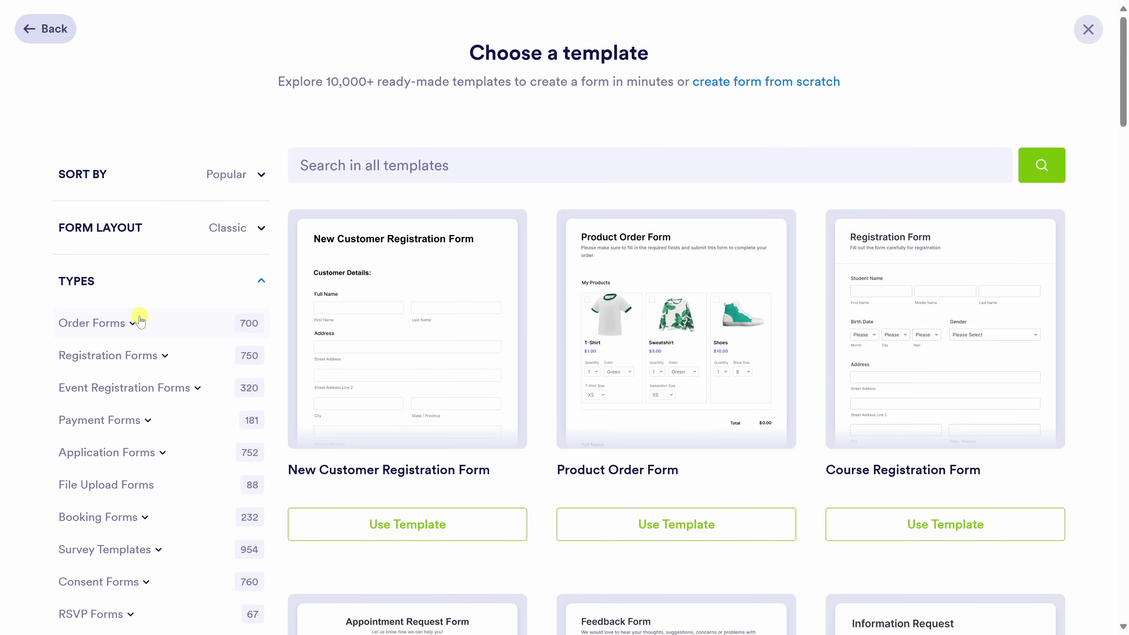
{"action": "scroll", "coordinate": [141, 315], "scroll_direction": "down", "scroll_amount": 3}
{"action": "scroll", "coordinate": [143, 317], "scroll_direction": "down", "scroll_amount": 5}
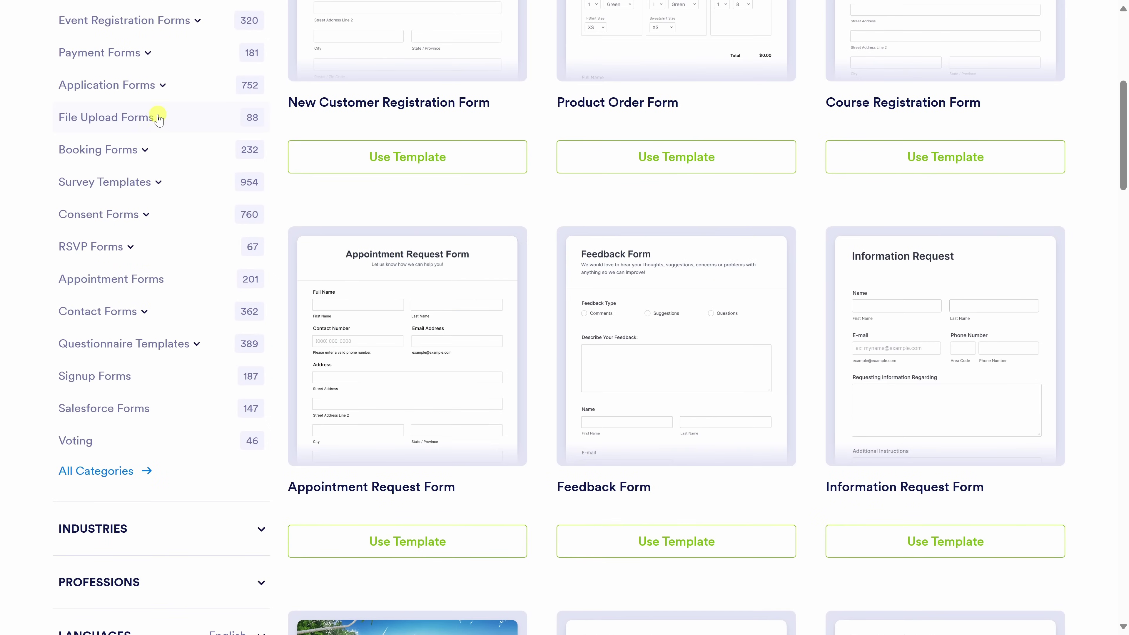
{"action": "scroll", "coordinate": [157, 412], "scroll_direction": "up", "scroll_amount": 7}
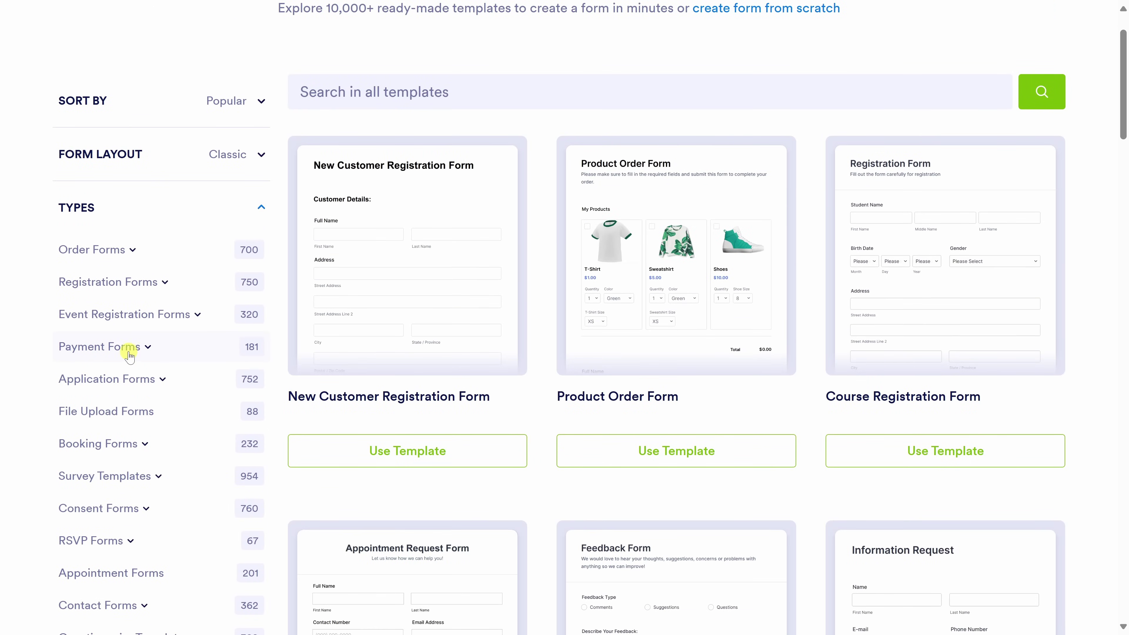
{"action": "left_click", "coordinate": [157, 283]}
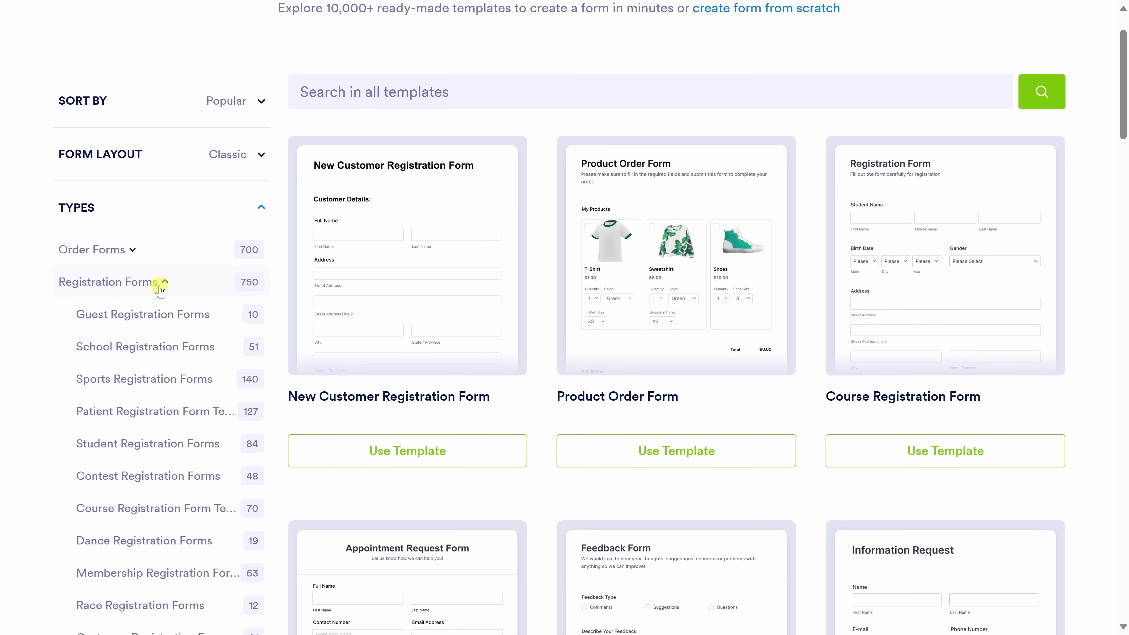
{"action": "left_click", "coordinate": [147, 314]}
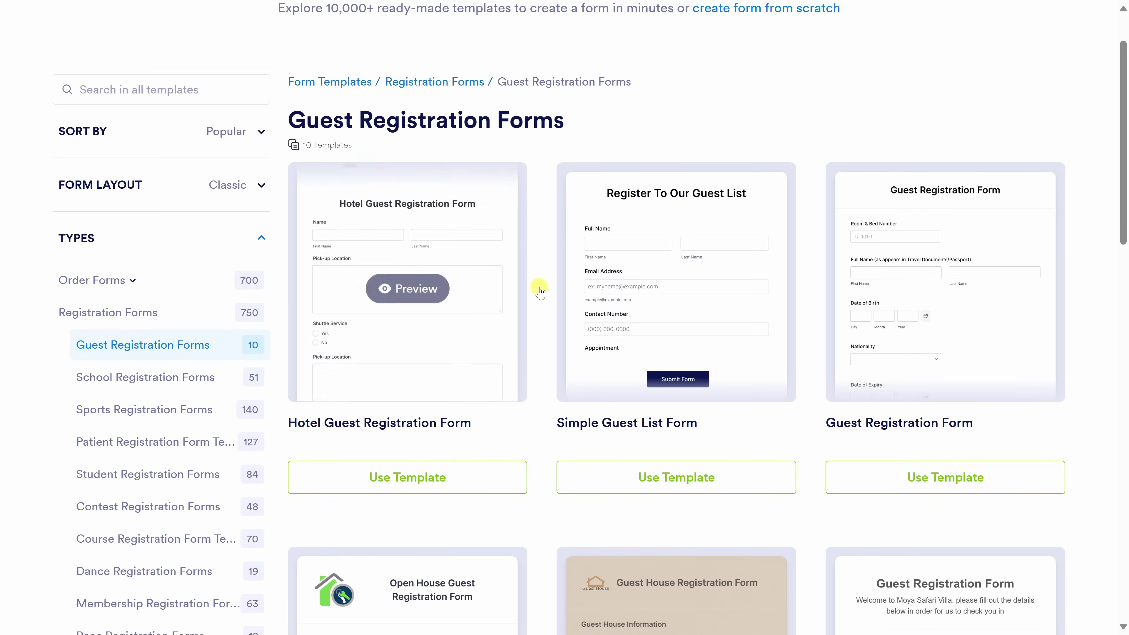
Preview the Simple Guest List Form template, try its first name field, then close it.
{"action": "left_click", "coordinate": [653, 297]}
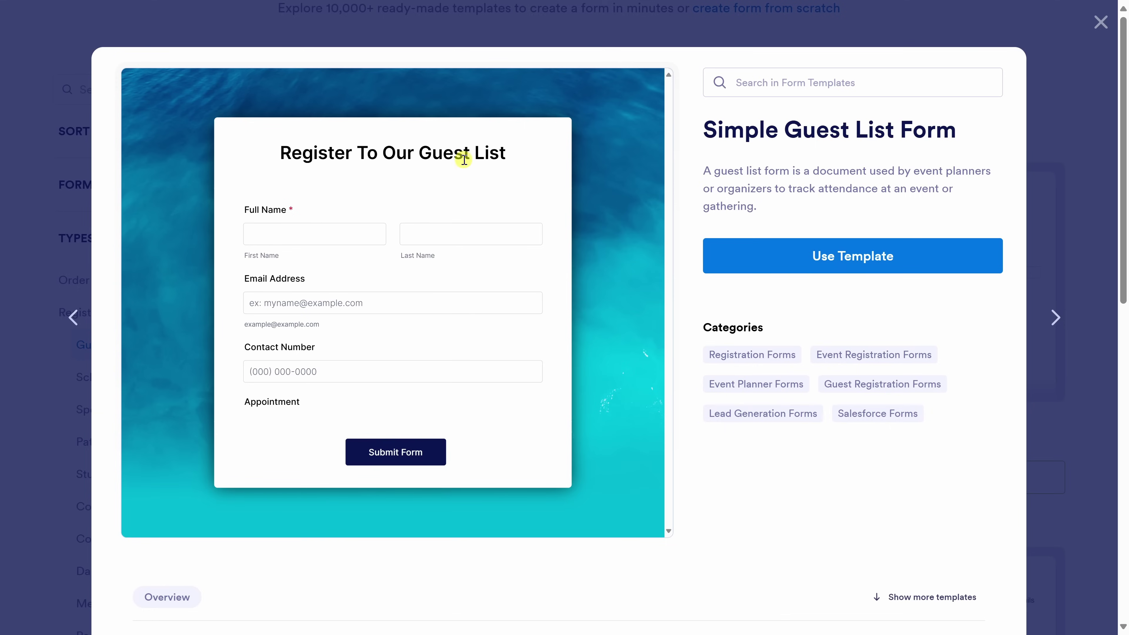
{"action": "left_click", "coordinate": [368, 237]}
{"action": "left_click", "coordinate": [1100, 23]}
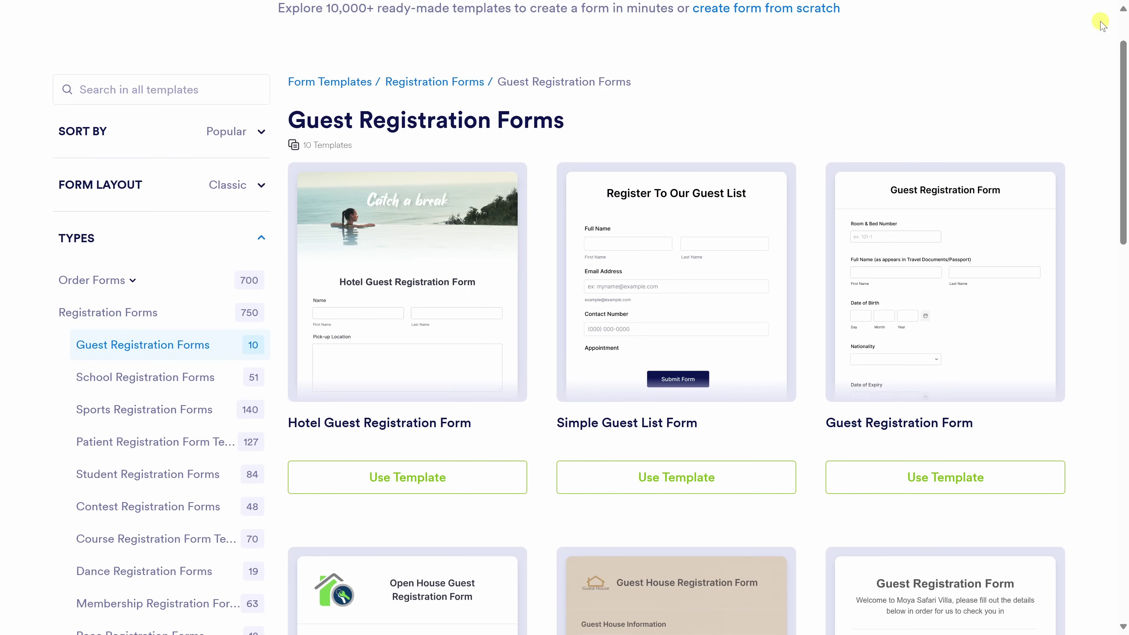
{"action": "scroll", "coordinate": [553, 224], "scroll_direction": "up", "scroll_amount": 2}
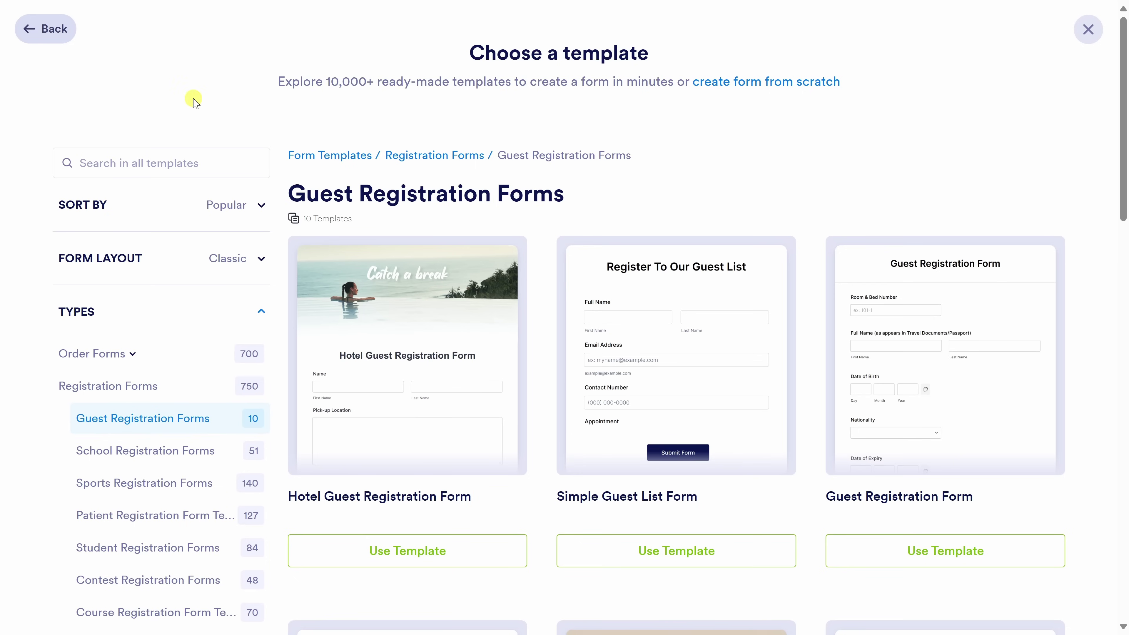
Go back and start a blank form from scratch with the Classic form layout.
{"action": "left_click", "coordinate": [47, 32]}
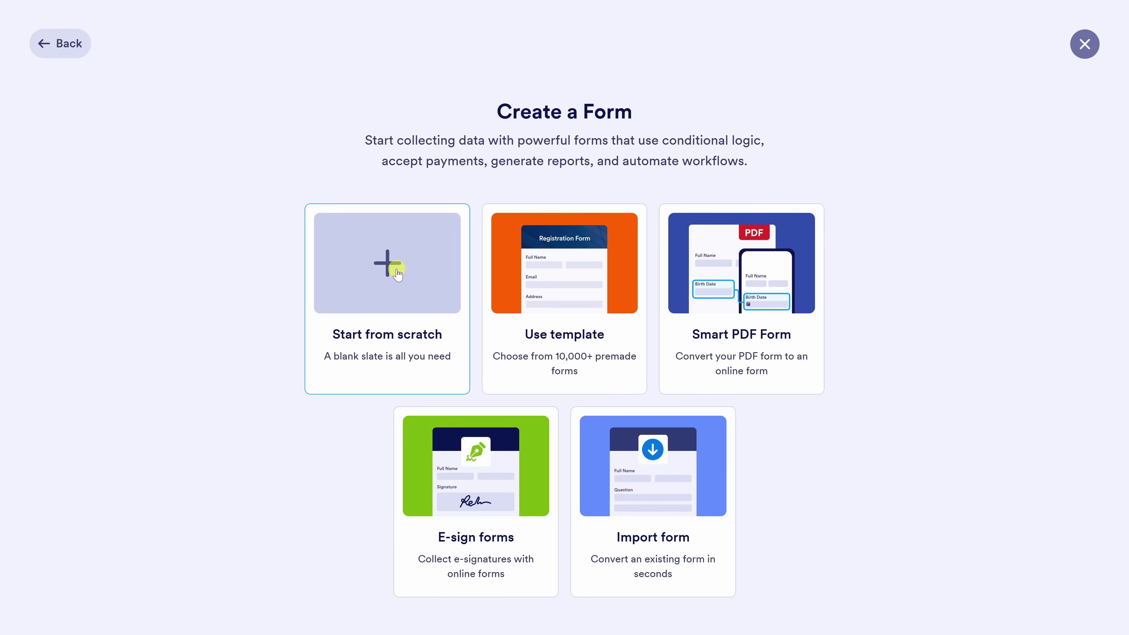
{"action": "left_click", "coordinate": [386, 264]}
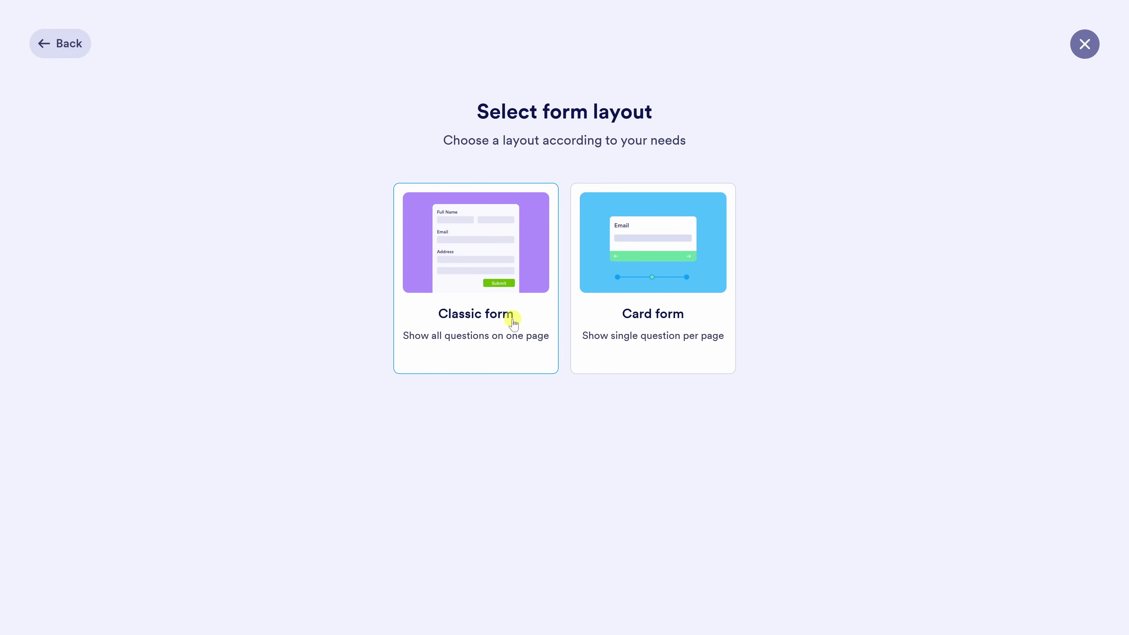
{"action": "left_click", "coordinate": [513, 321]}
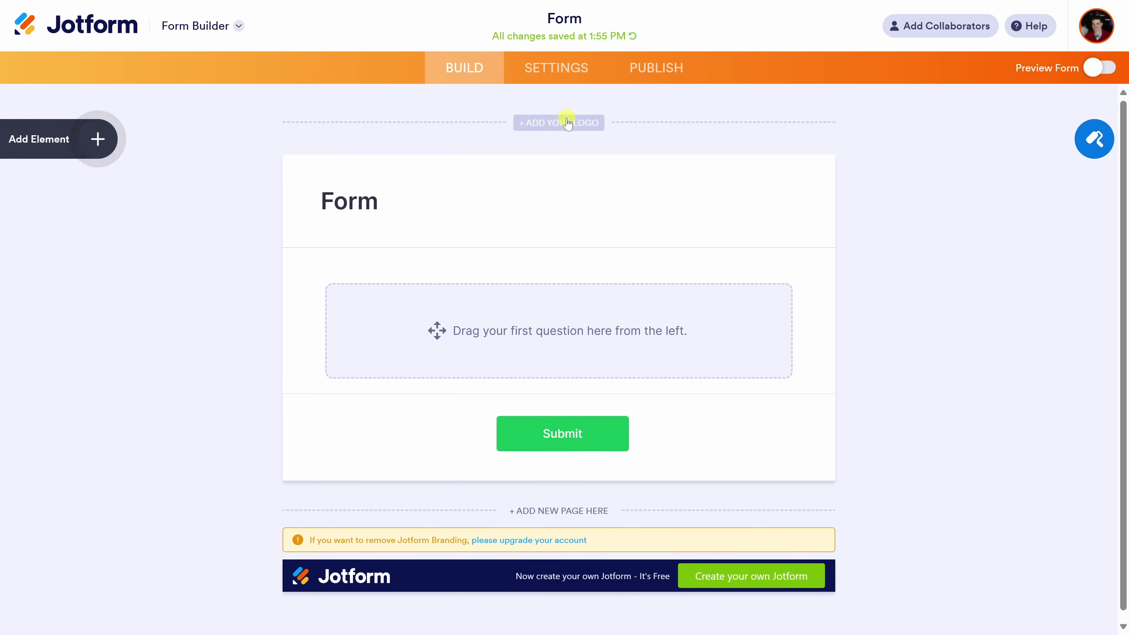
Add the cookie company banner from My Images as the form logo.
{"action": "left_click", "coordinate": [555, 126]}
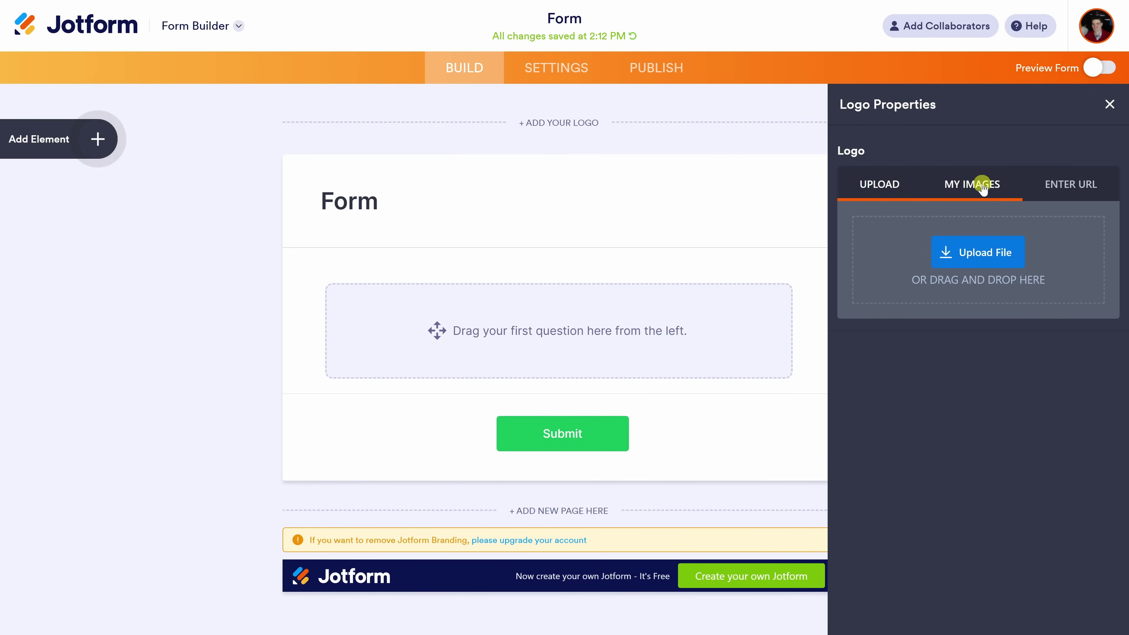
{"action": "left_click", "coordinate": [981, 184]}
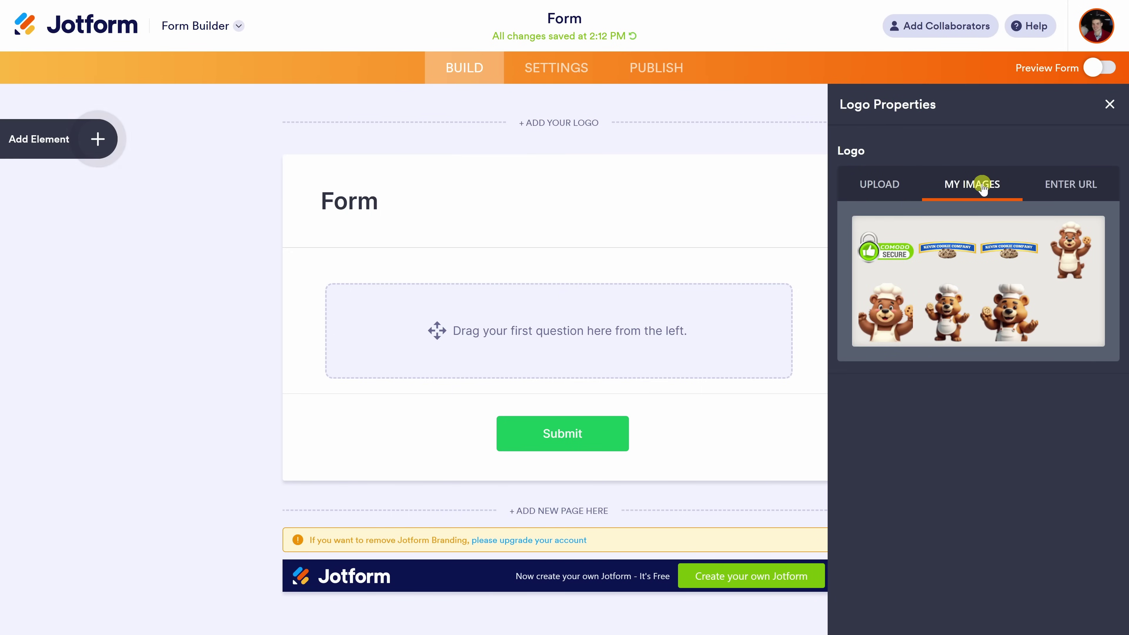
{"action": "left_click", "coordinate": [948, 250]}
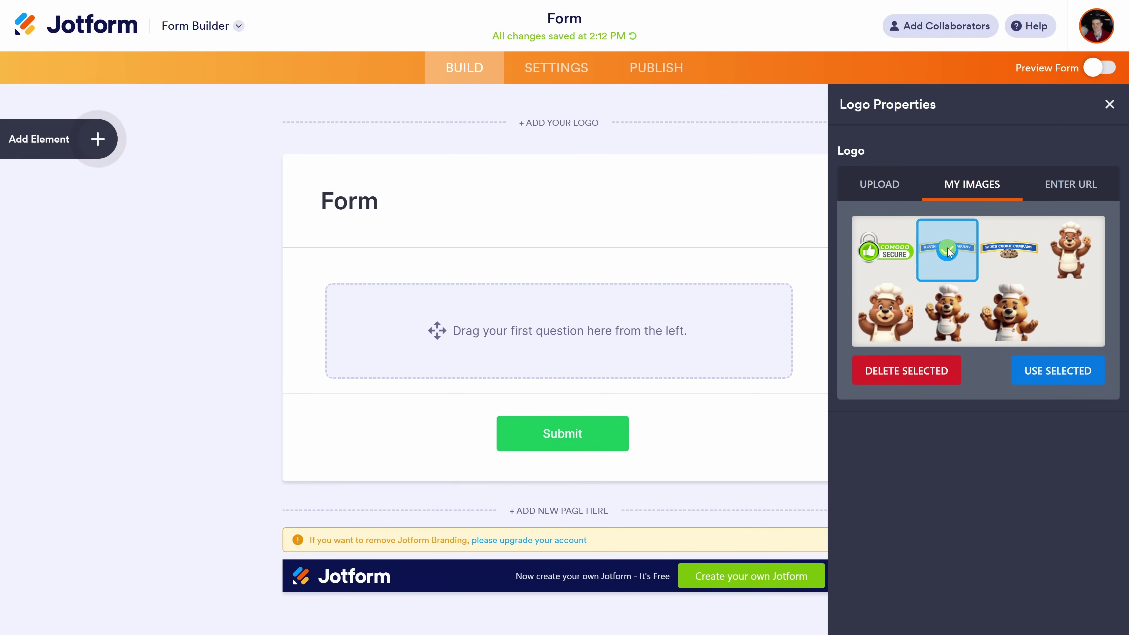
{"action": "left_click", "coordinate": [1057, 373]}
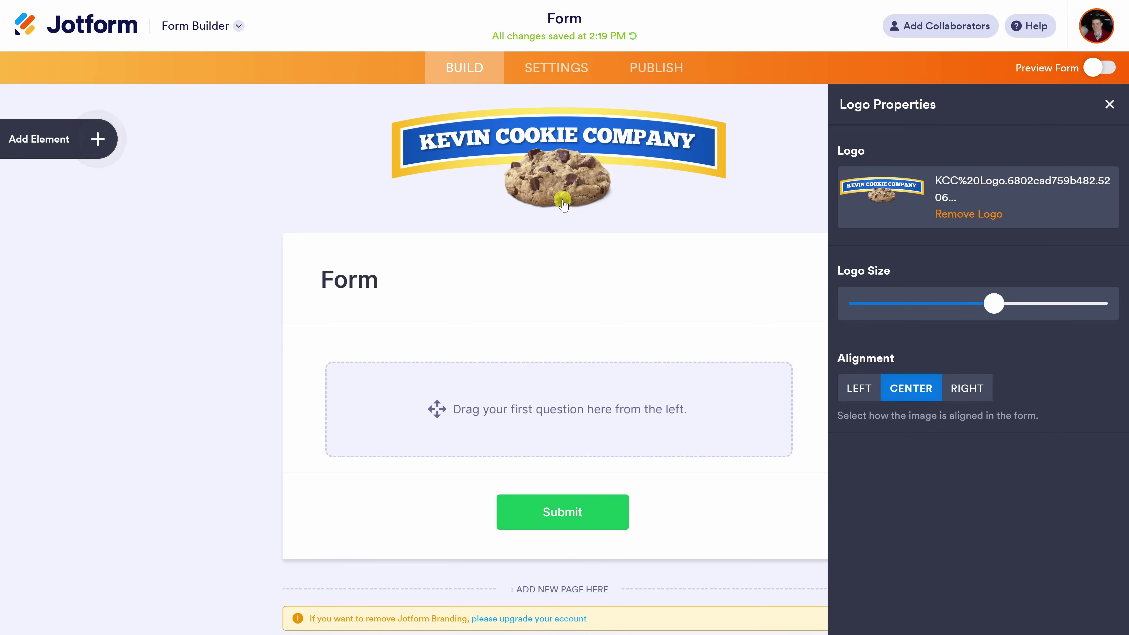
Rename the heading CookieCon and paste 'Welcome to CookieCon 2025 – where cookie dreams come true.' as subheader.
{"action": "left_click", "coordinate": [332, 280]}
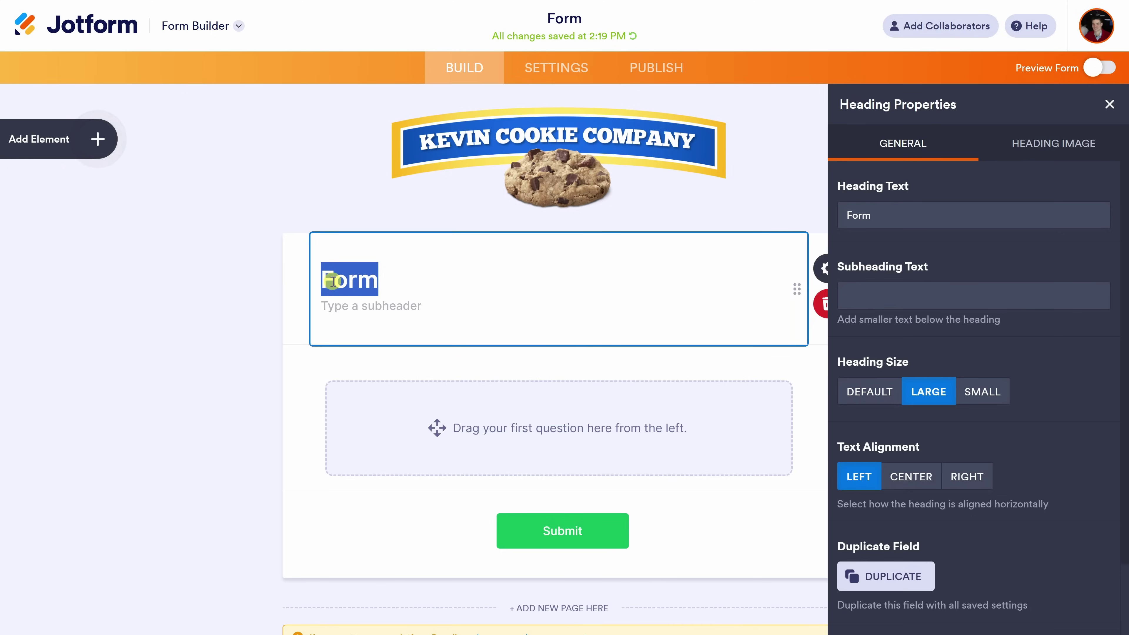
{"action": "type", "text": "CookieCon"}
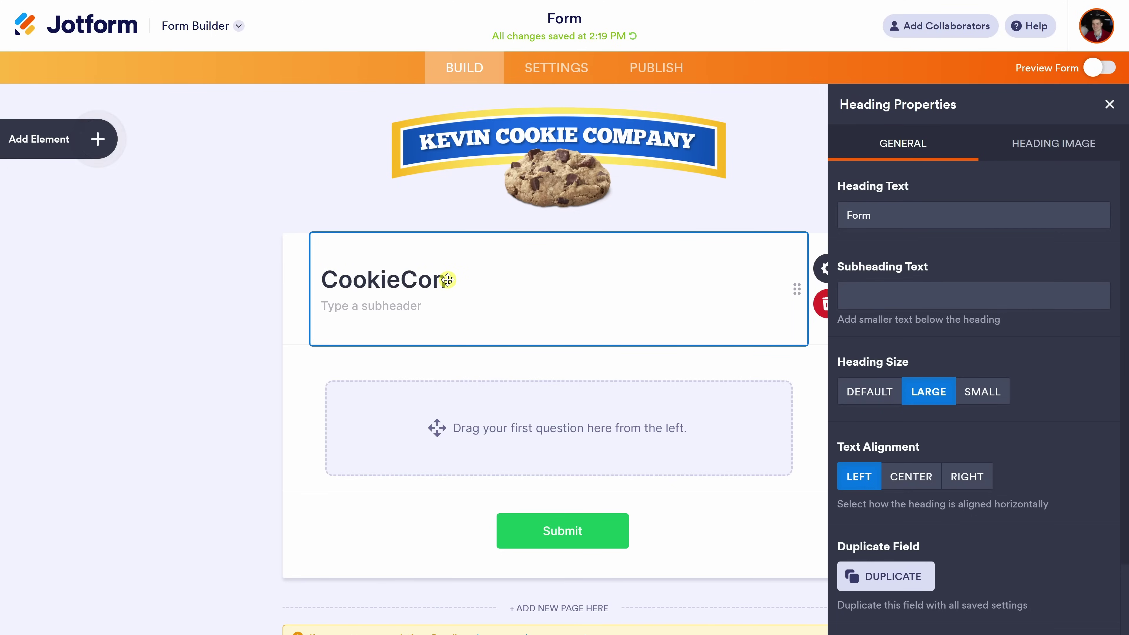
{"action": "left_click", "coordinate": [414, 303]}
{"action": "type", "text": "Welcome to CookieCon 2025 – where cookie dreams come true."}
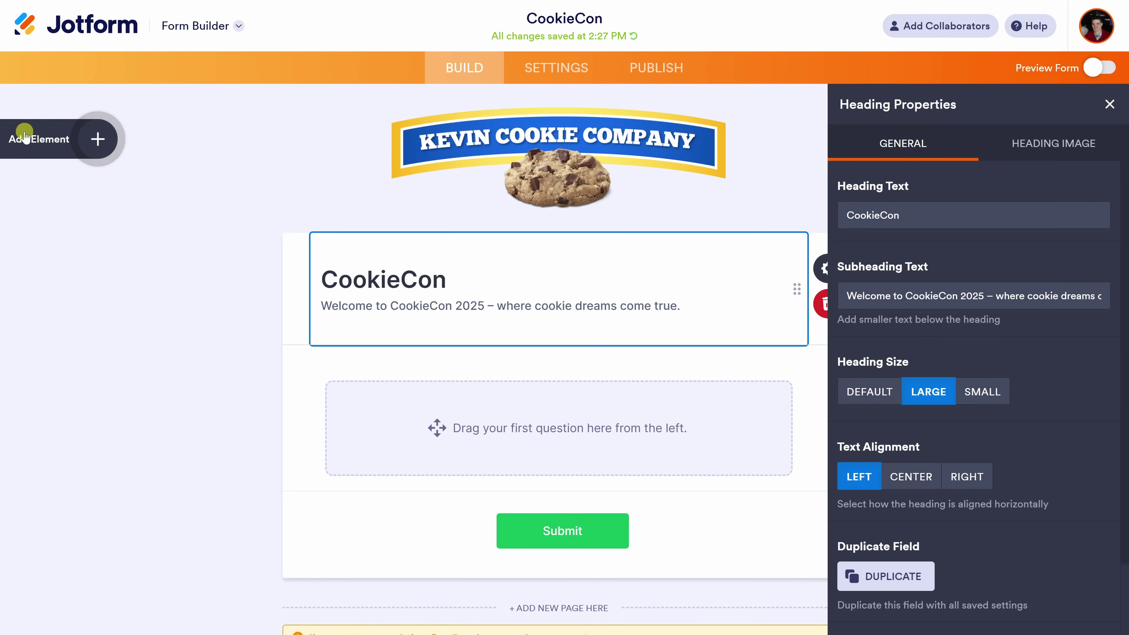
{"action": "left_click", "coordinate": [98, 141]}
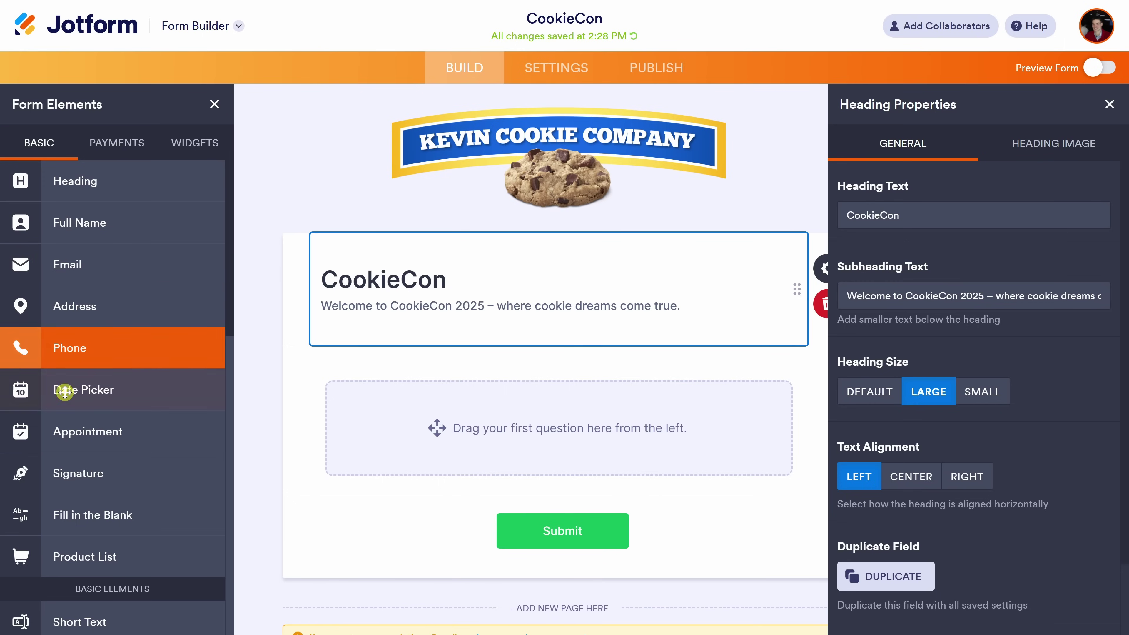
Drag a second Heading element onto the form below the CookieCon header.
{"action": "scroll", "coordinate": [128, 395], "scroll_direction": "down", "scroll_amount": 7}
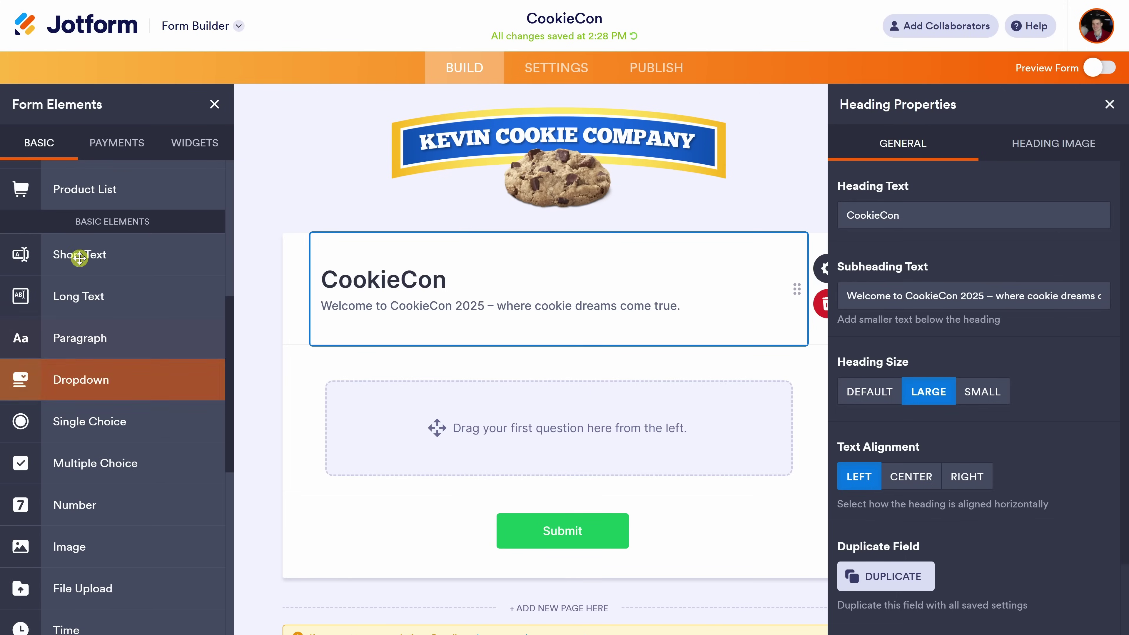
{"action": "scroll", "coordinate": [98, 261], "scroll_direction": "down", "scroll_amount": 3}
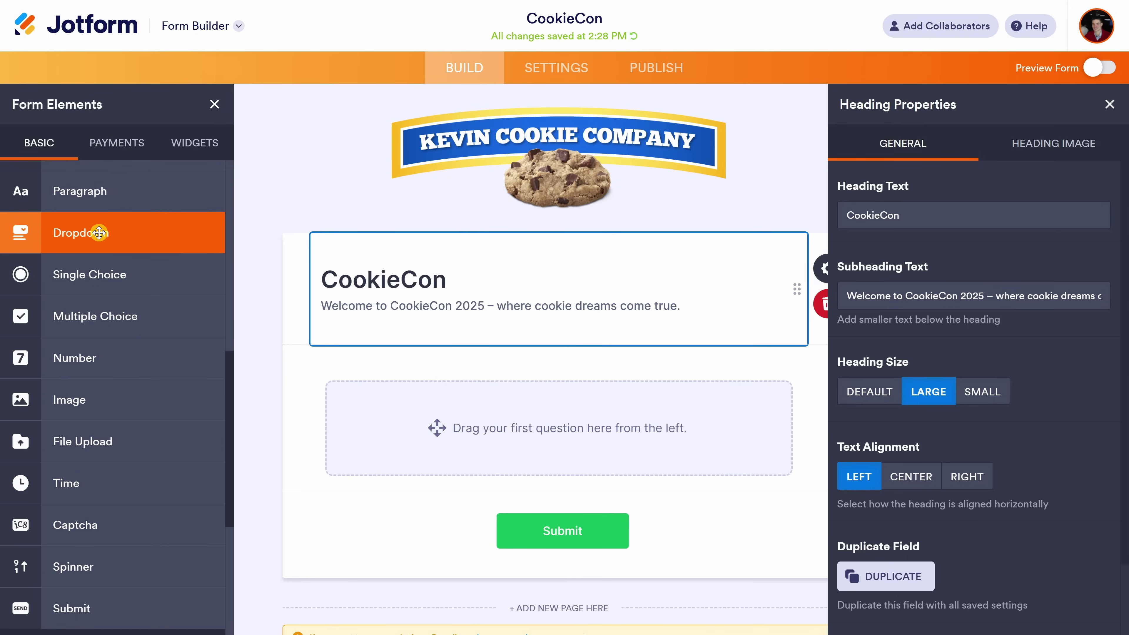
{"action": "scroll", "coordinate": [105, 342], "scroll_direction": "down", "scroll_amount": 2}
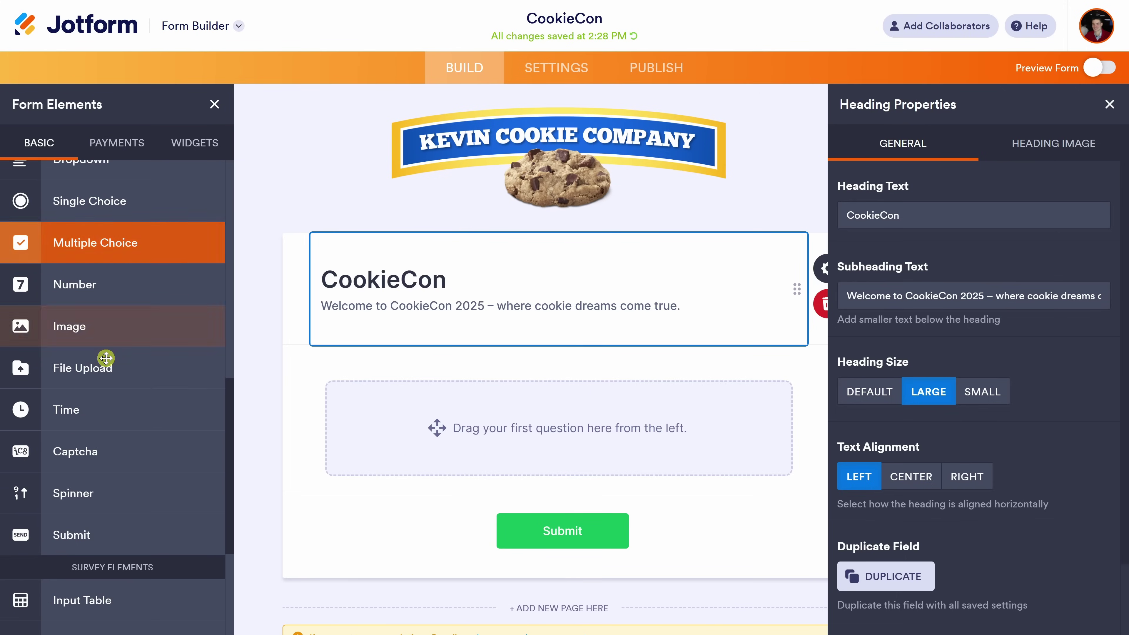
{"action": "scroll", "coordinate": [105, 363], "scroll_direction": "down", "scroll_amount": 6}
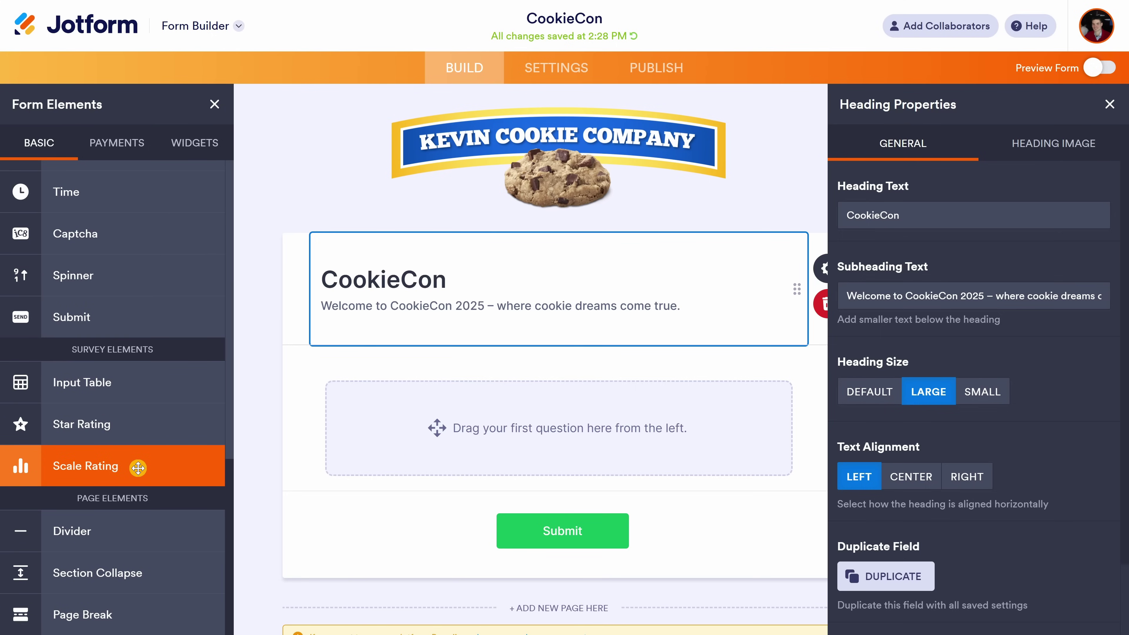
{"action": "scroll", "coordinate": [138, 468], "scroll_direction": "up", "scroll_amount": 20}
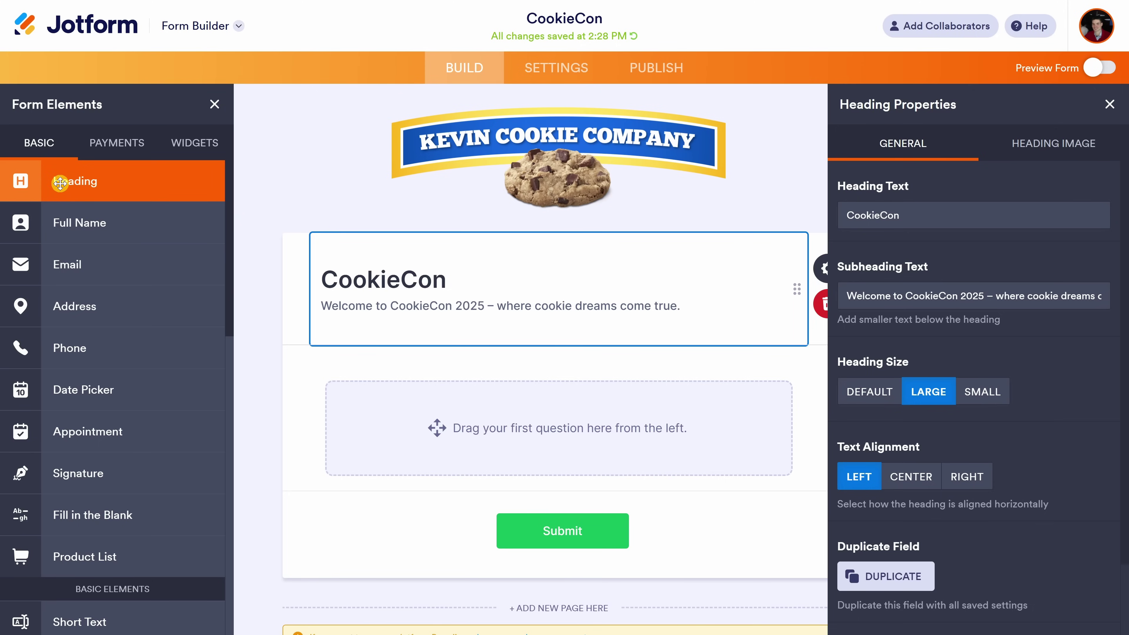
{"action": "left_click_drag", "start_coordinate": [60, 183], "coordinate": [416, 396]}
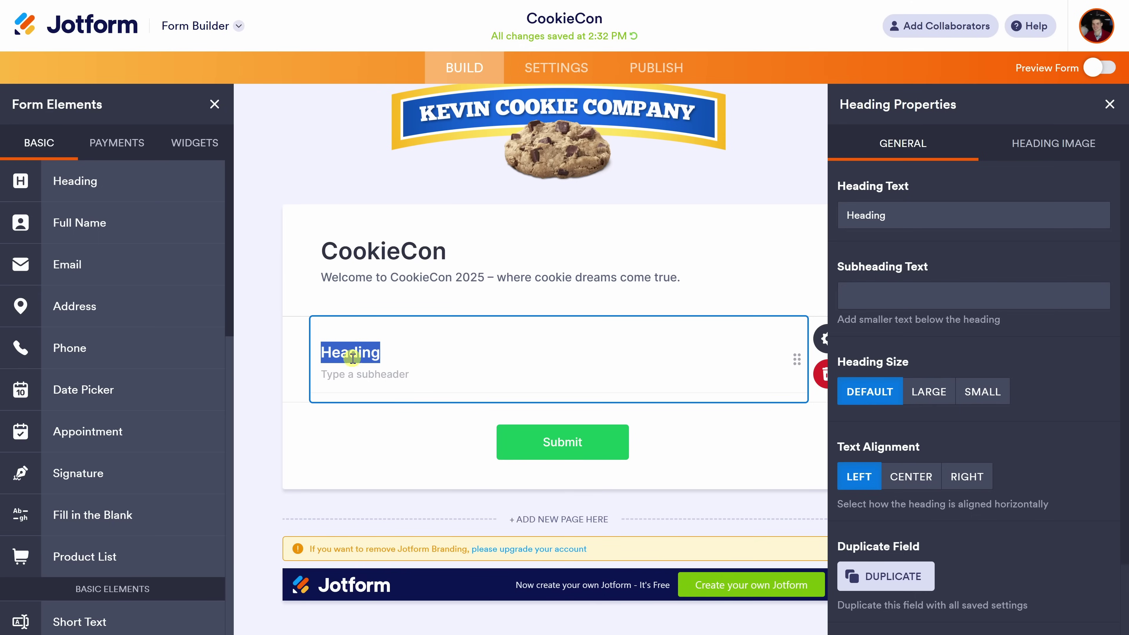
Name the new heading 'Attendee Information' and place a Name field under it.
{"action": "type", "text": "Attendee Information"}
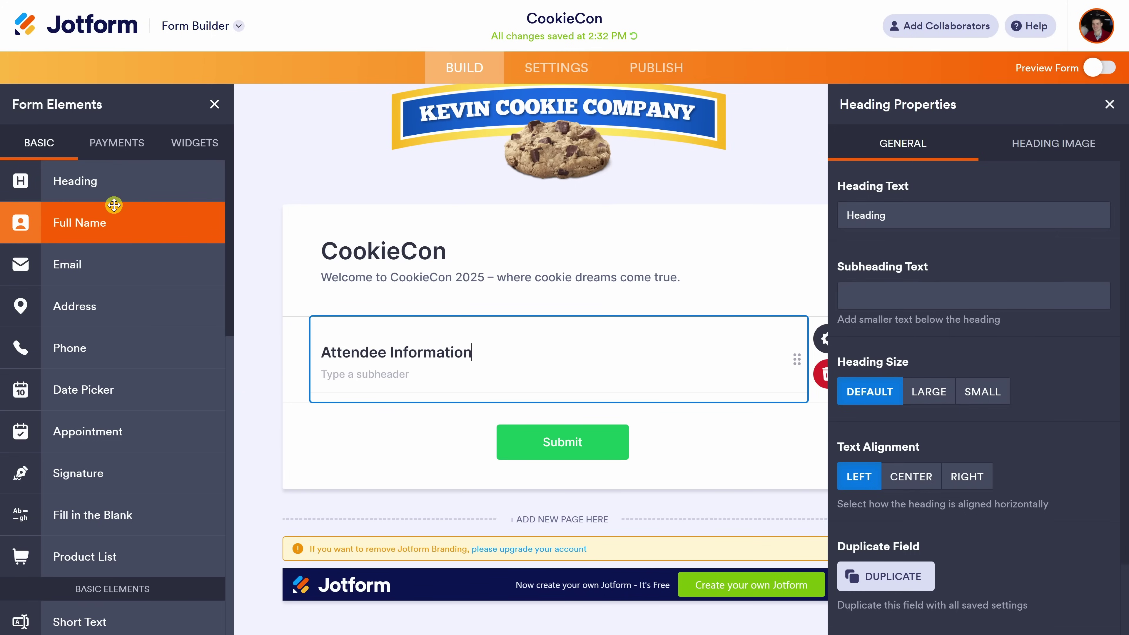
{"action": "left_click", "coordinate": [69, 221]}
{"action": "left_click_drag", "start_coordinate": [69, 221], "coordinate": [379, 443]}
Add Email, Address and Phone Number fields below the Name field.
{"action": "scroll", "coordinate": [378, 440], "scroll_direction": "down", "scroll_amount": 2}
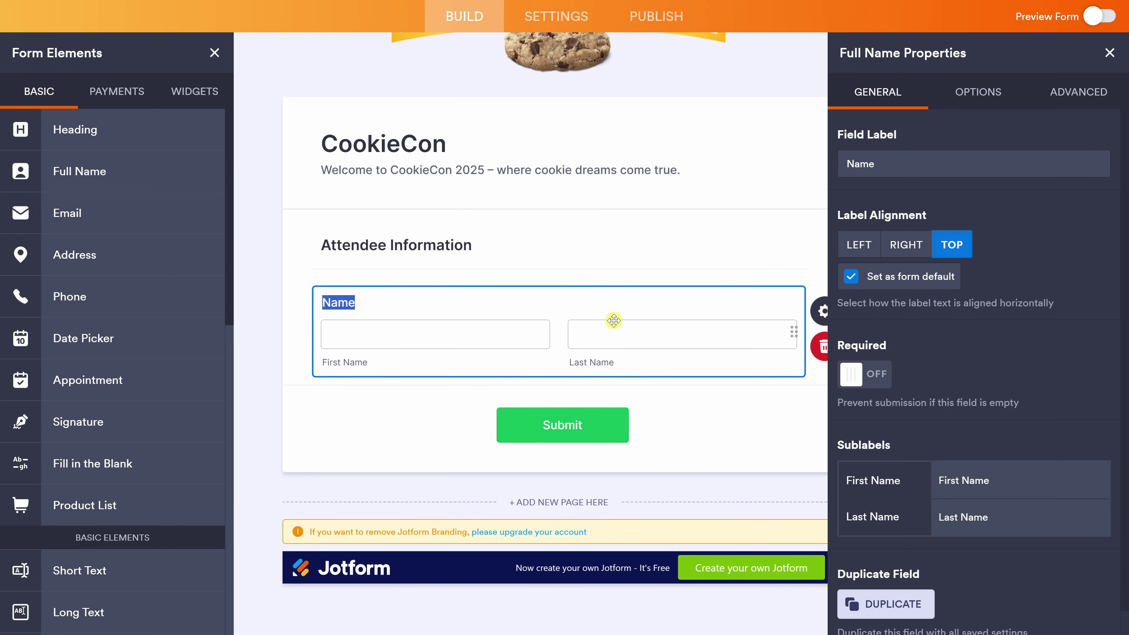
{"action": "left_click_drag", "start_coordinate": [78, 213], "coordinate": [425, 411]}
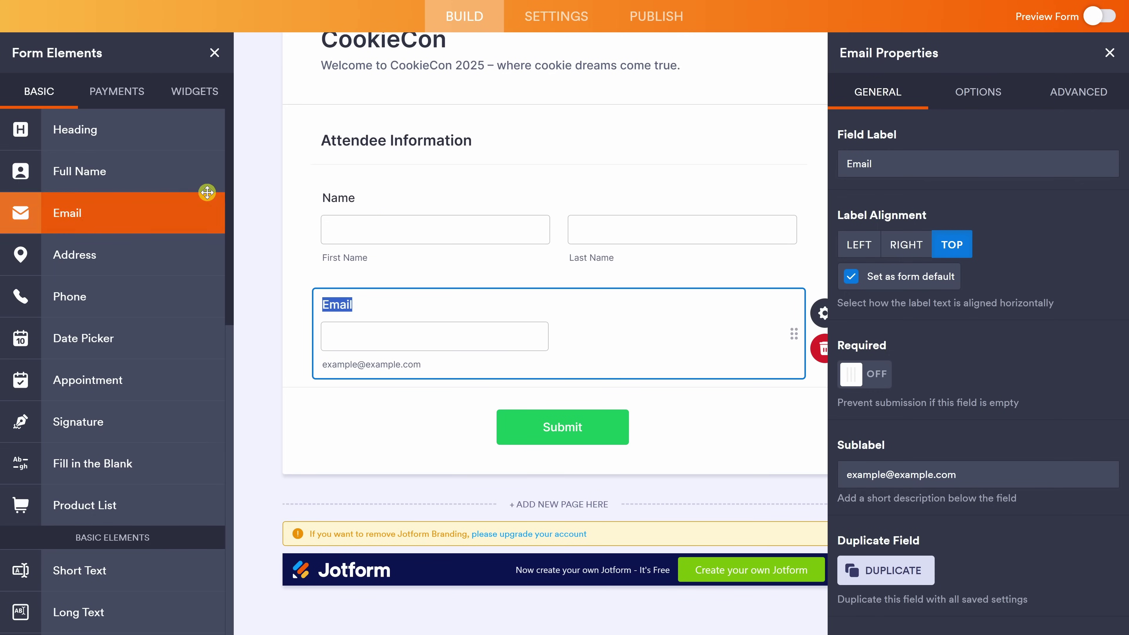
{"action": "left_click", "coordinate": [108, 252]}
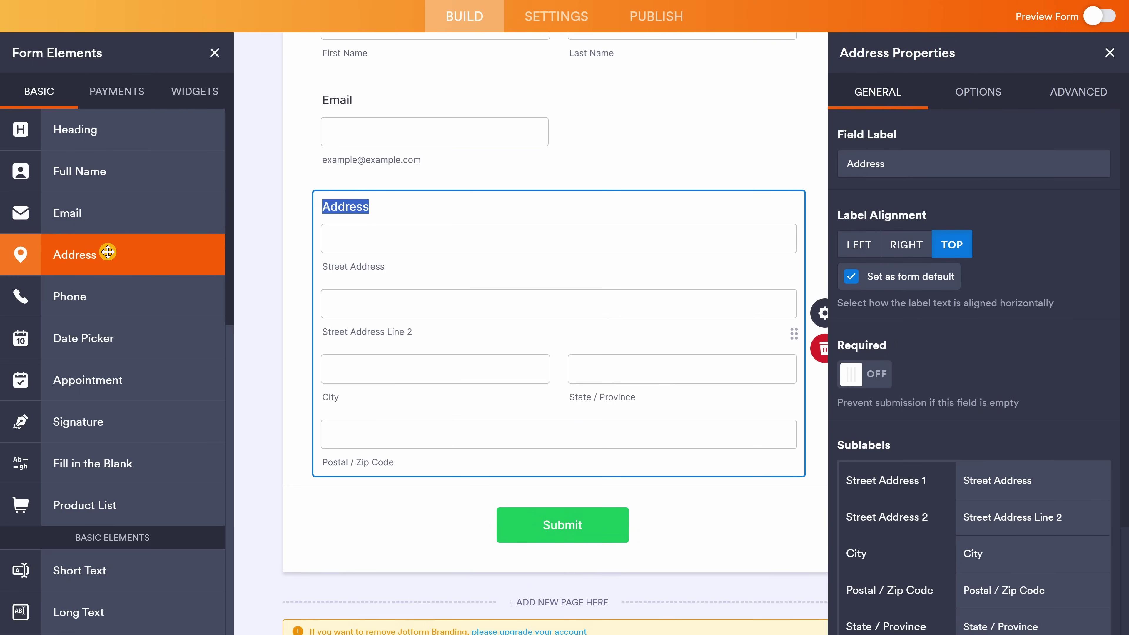
{"action": "left_click", "coordinate": [88, 295]}
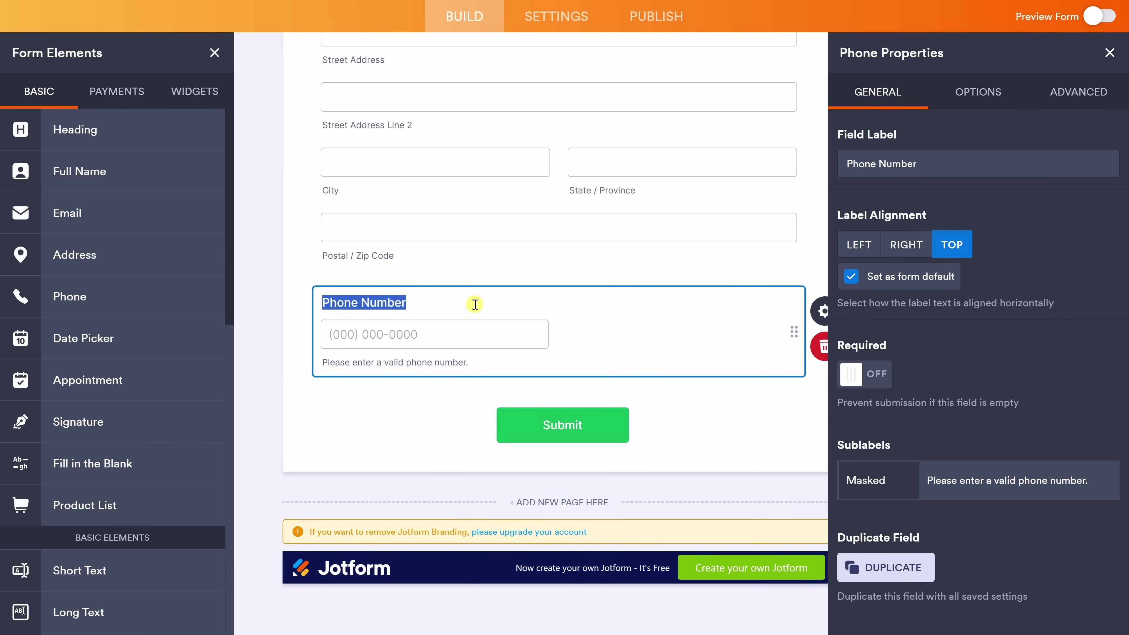
{"action": "scroll", "coordinate": [471, 311], "scroll_direction": "up", "scroll_amount": 6}
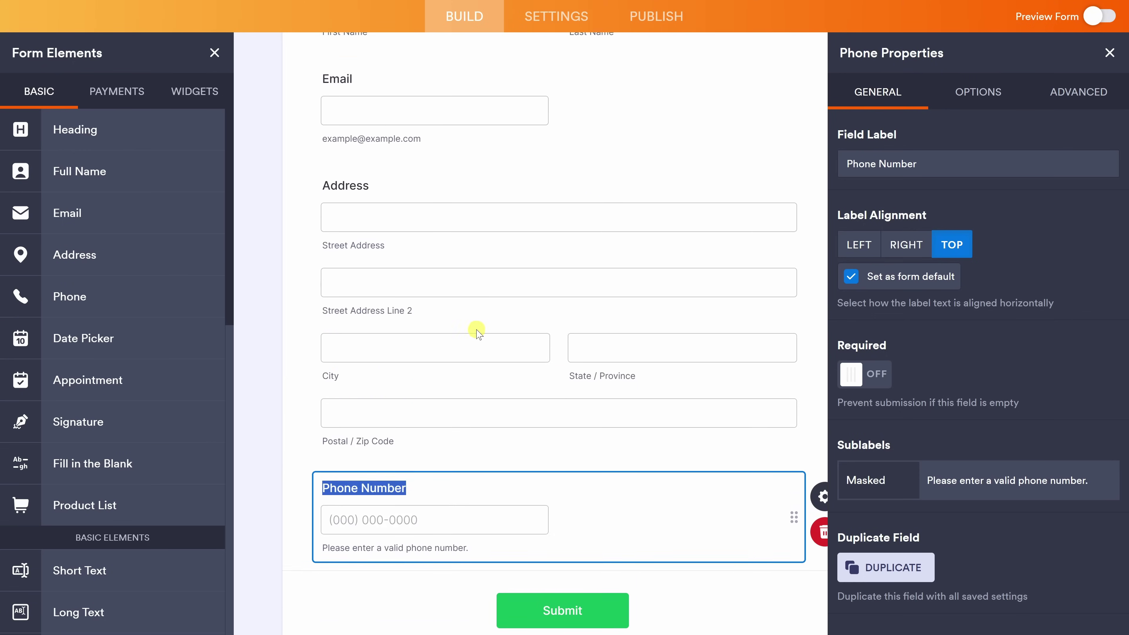
{"action": "left_click", "coordinate": [357, 295]}
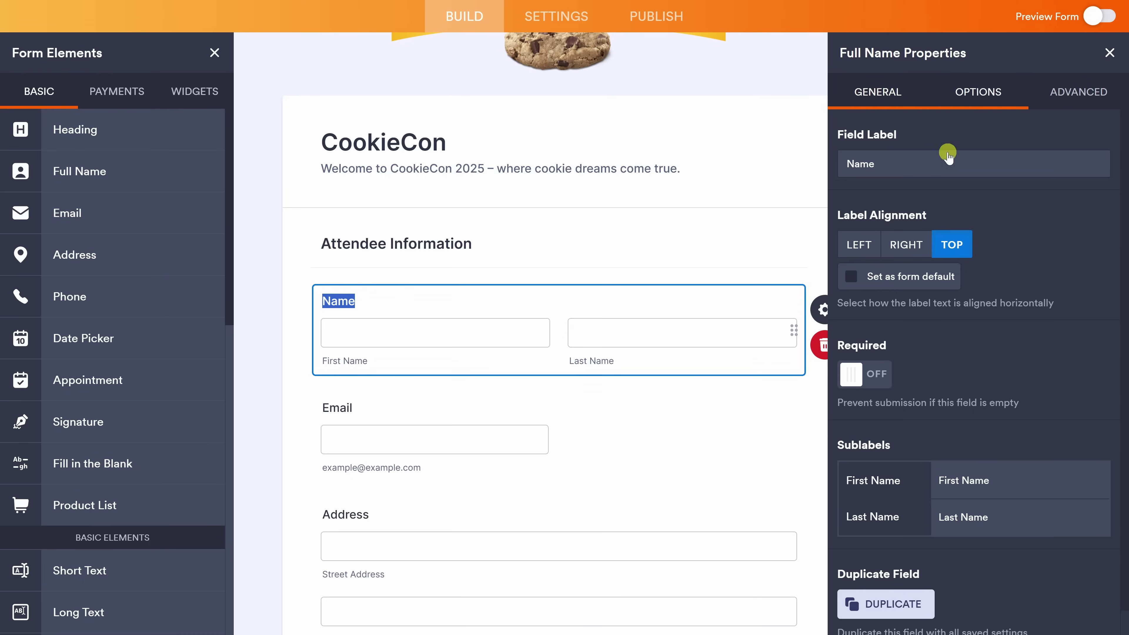
Try Right and Left label alignment on the Name field, keep Top, and make it required.
{"action": "left_click", "coordinate": [822, 309]}
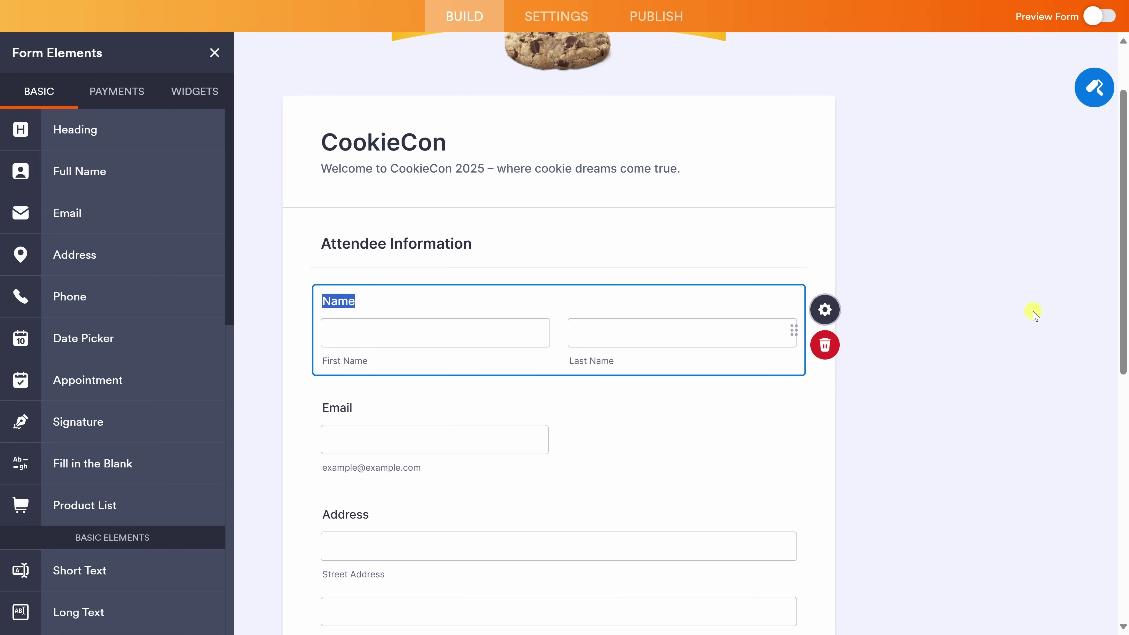
{"action": "left_click", "coordinate": [822, 309]}
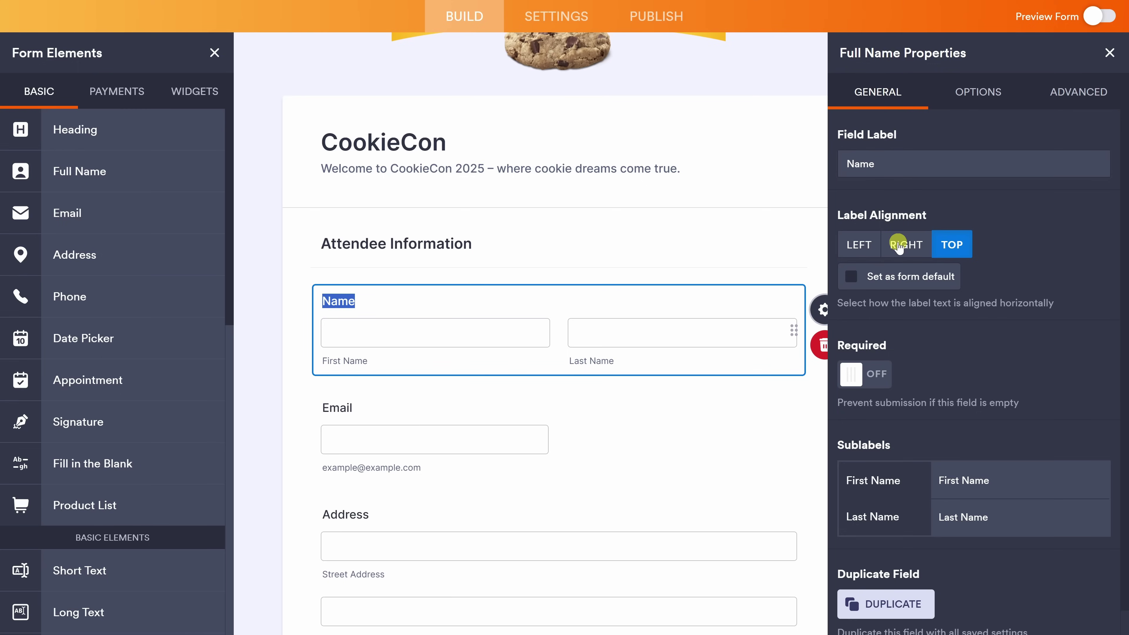
{"action": "left_click", "coordinate": [905, 250]}
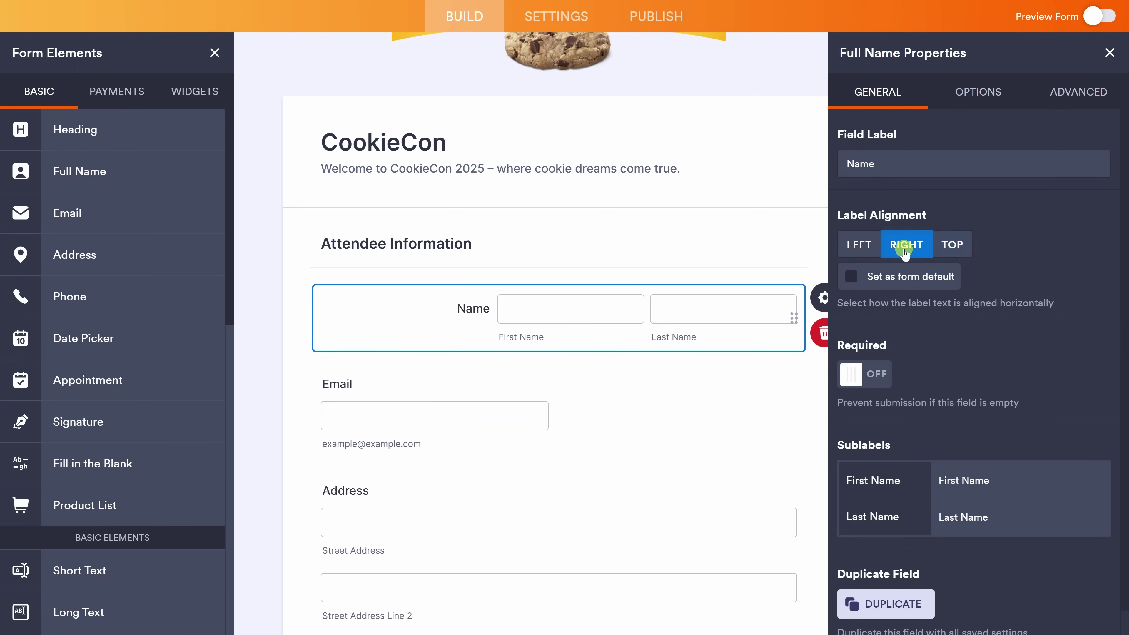
{"action": "left_click", "coordinate": [863, 246]}
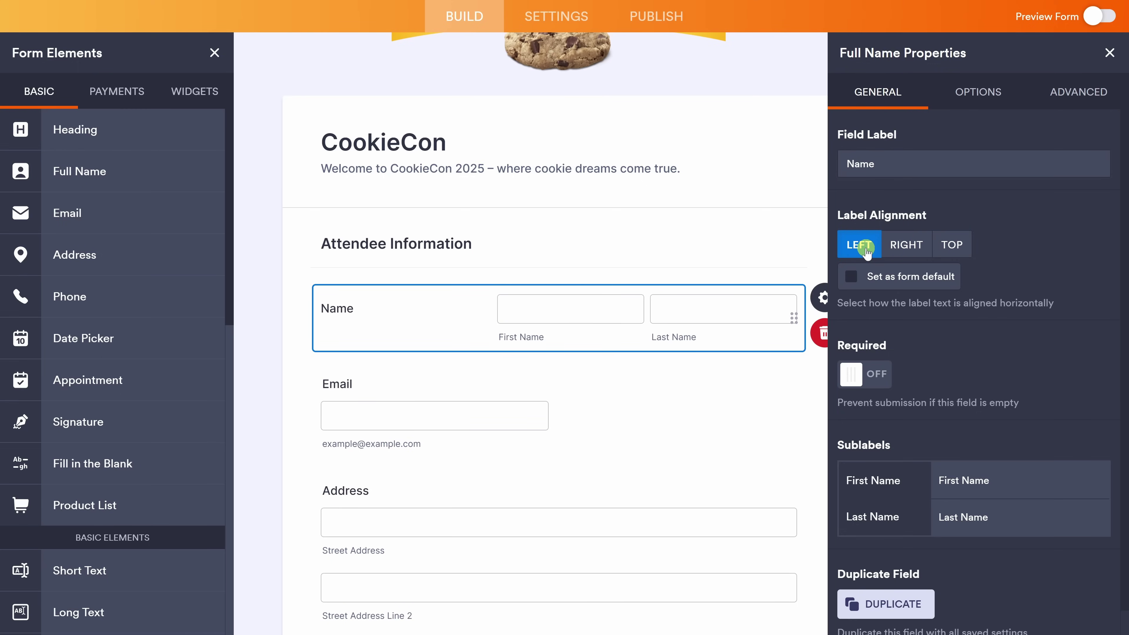
{"action": "left_click", "coordinate": [951, 246]}
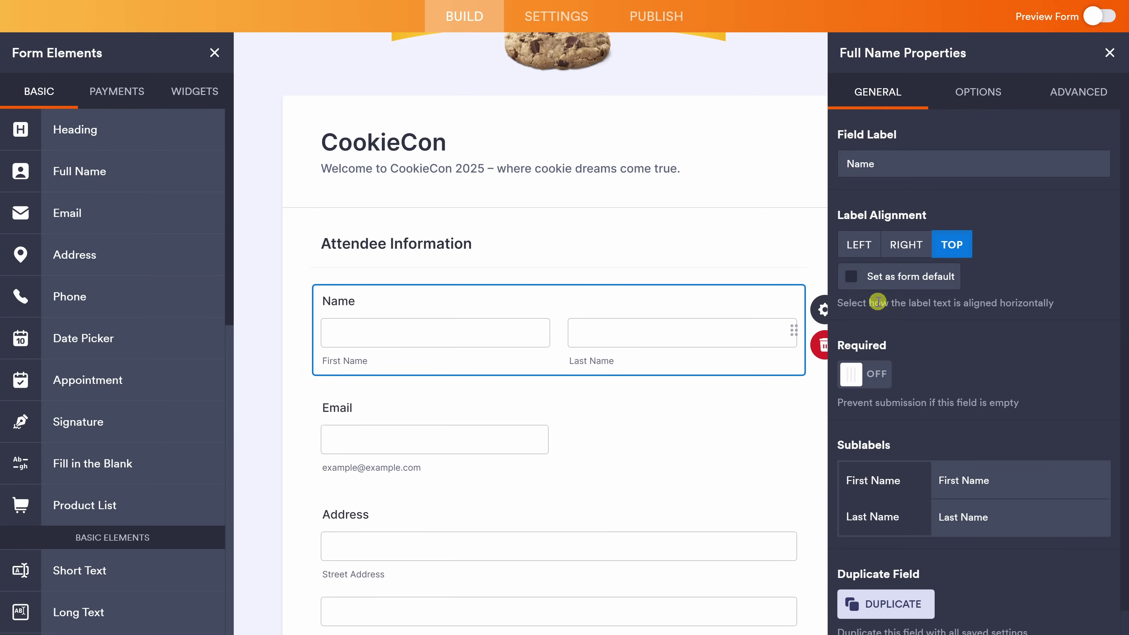
{"action": "left_click", "coordinate": [871, 379]}
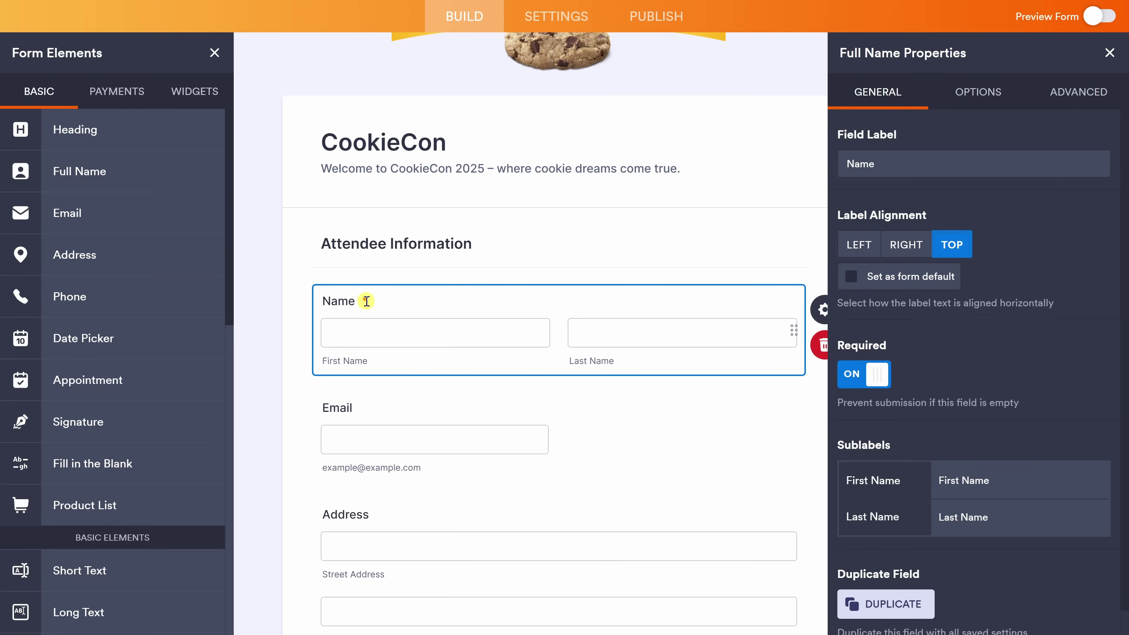
{"action": "scroll", "coordinate": [998, 333], "scroll_direction": "down", "scroll_amount": 1}
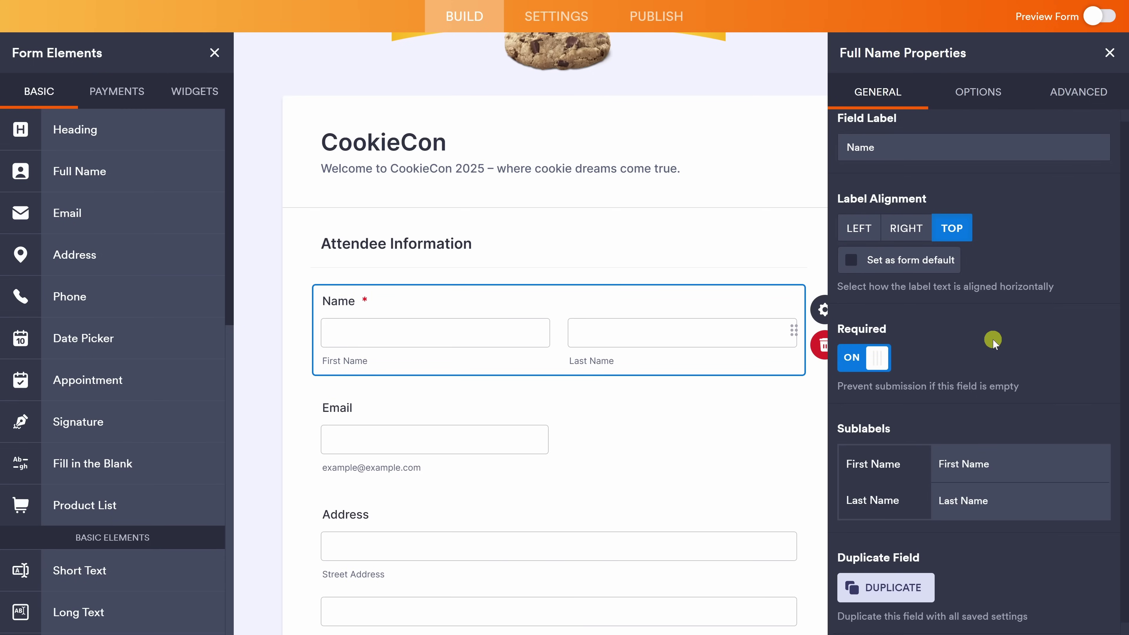
{"action": "scroll", "coordinate": [933, 387], "scroll_direction": "up", "scroll_amount": 1}
Toggle the Name field's Middle Name option on and back off.
{"action": "left_click", "coordinate": [965, 94]}
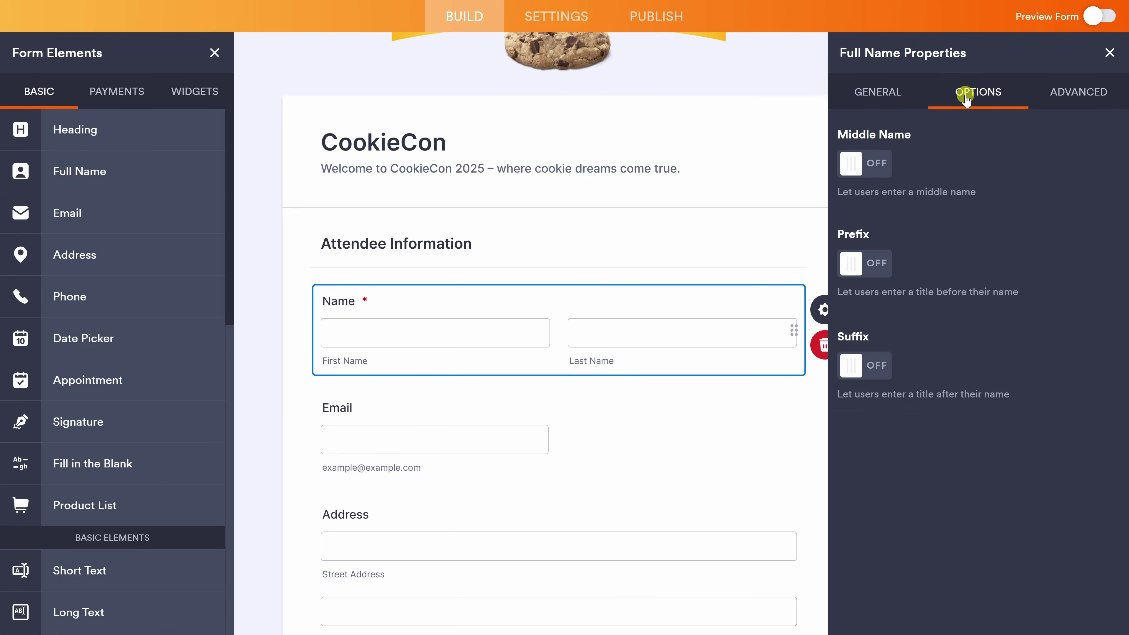
{"action": "left_click", "coordinate": [873, 169]}
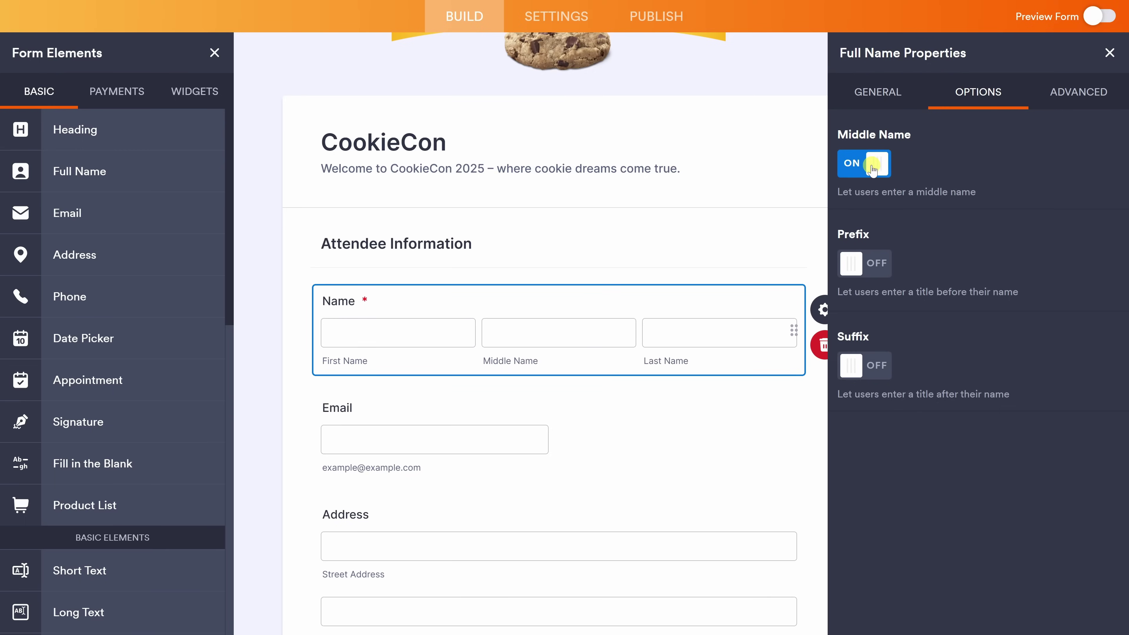
{"action": "left_click", "coordinate": [872, 169]}
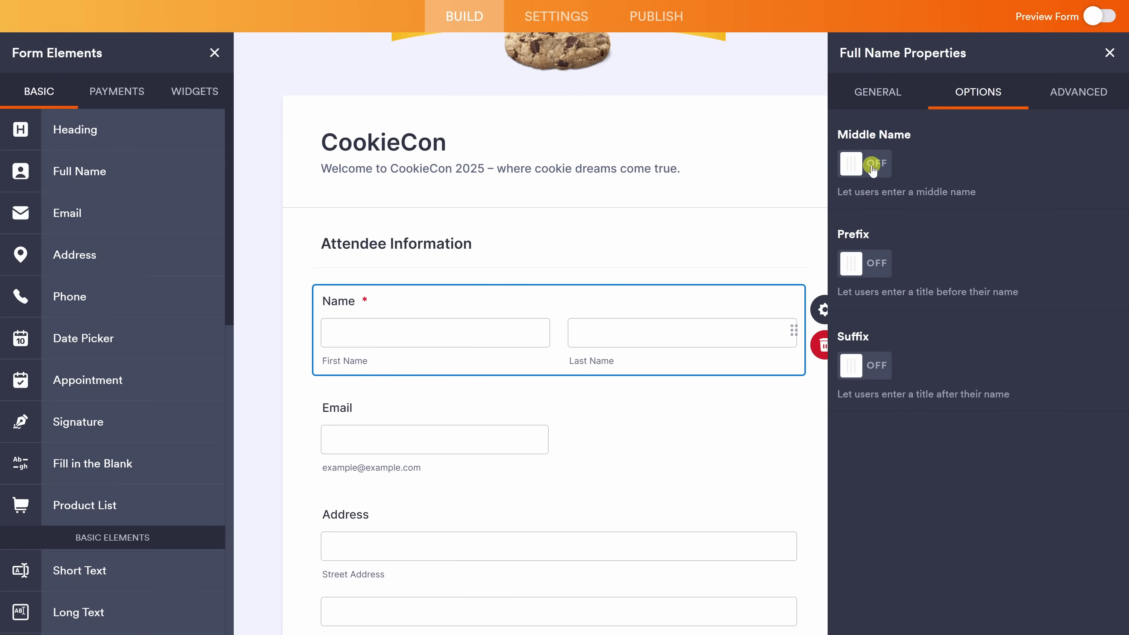
Set the first and last name placeholders to Cookie and Monster, then close the panel.
{"action": "left_click", "coordinate": [1060, 96]}
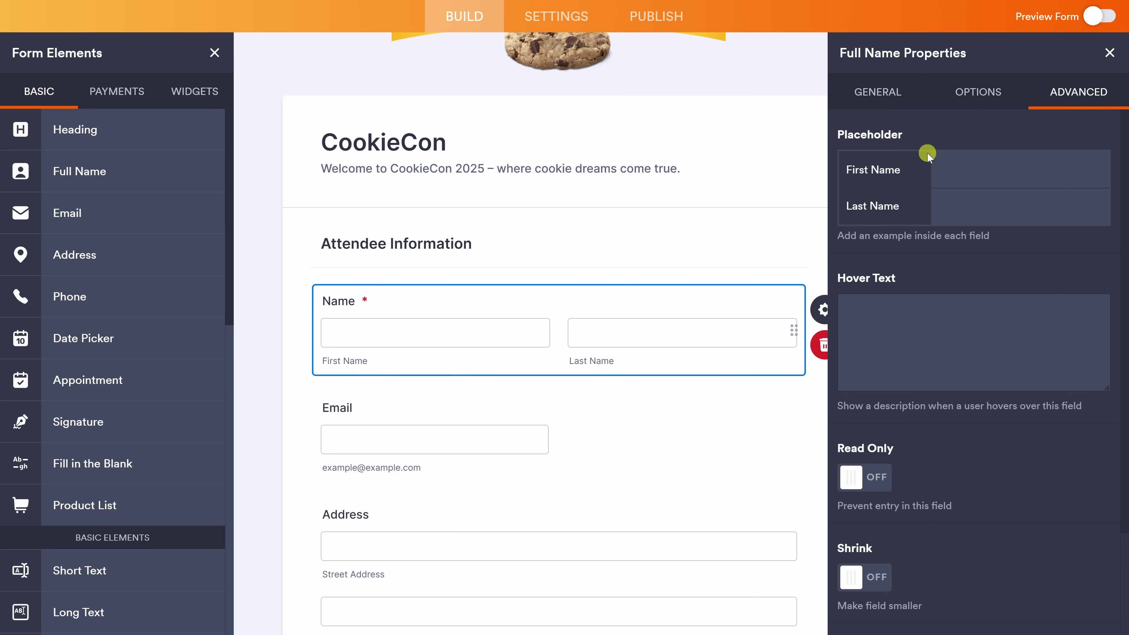
{"action": "left_click", "coordinate": [965, 169]}
{"action": "type", "text": "Cookie"}
{"action": "left_click", "coordinate": [966, 199]}
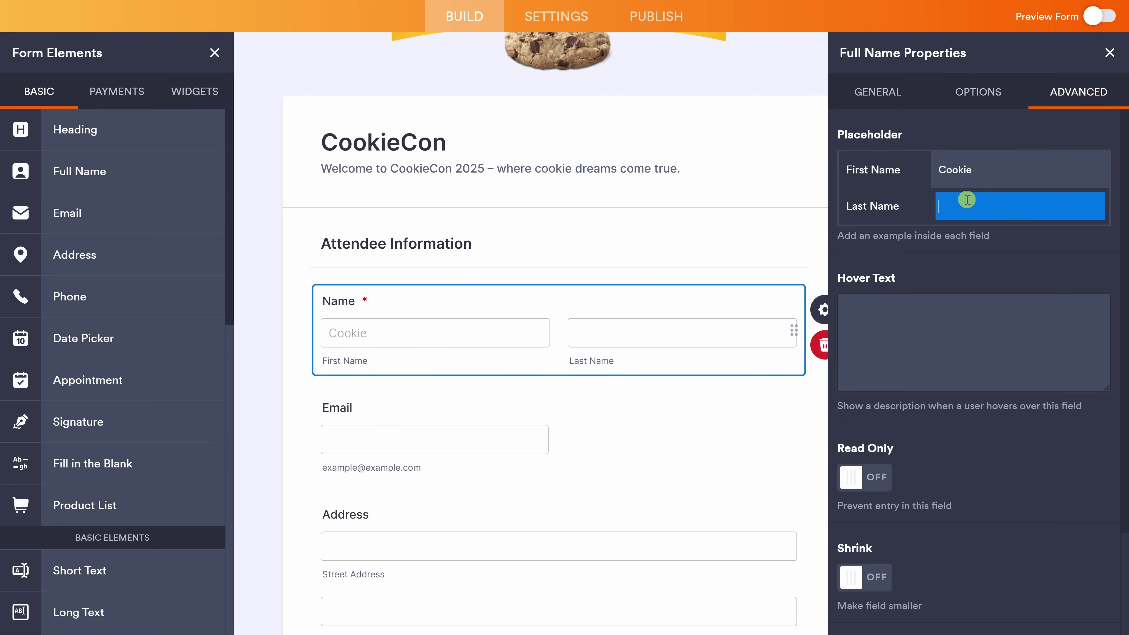
{"action": "type", "text": "Monster"}
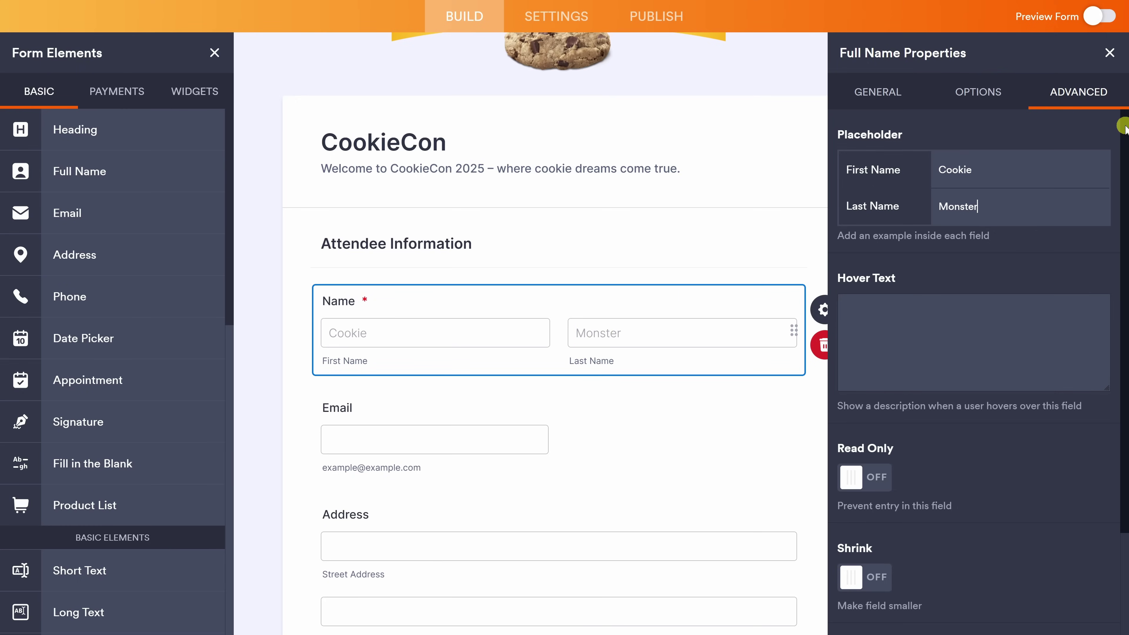
{"action": "left_click", "coordinate": [1110, 54]}
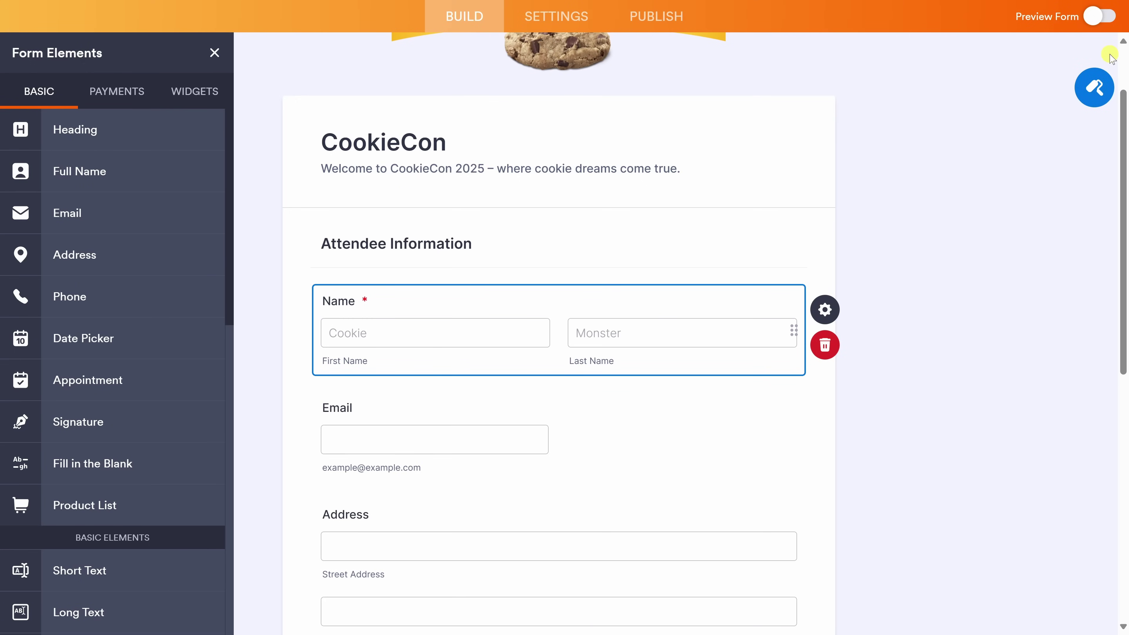
{"action": "left_click", "coordinate": [568, 446]}
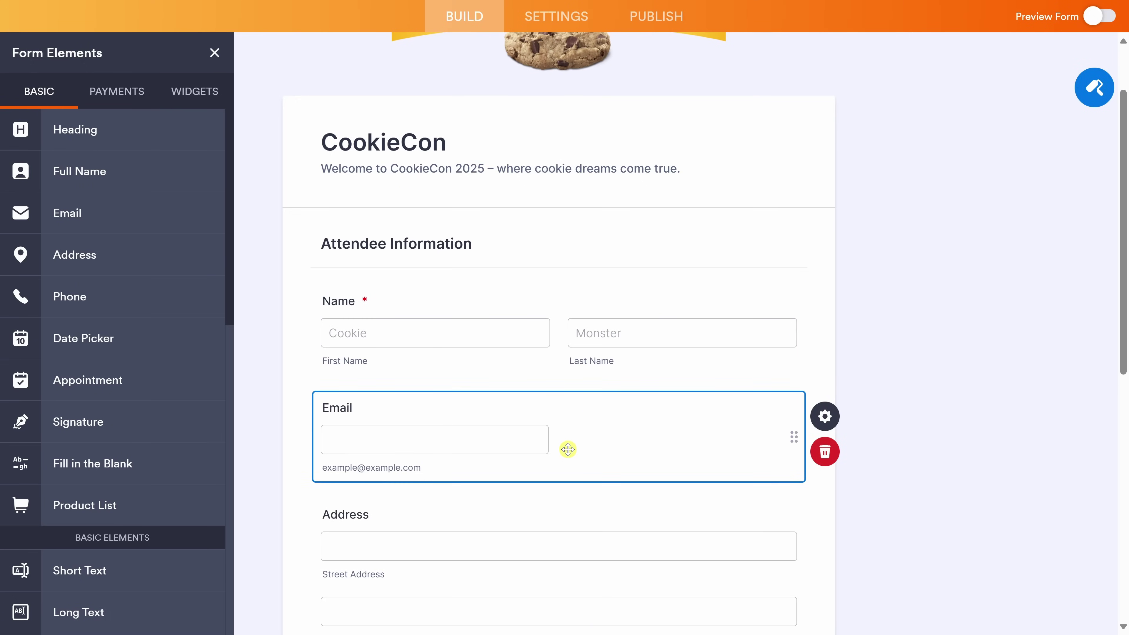
{"action": "left_click", "coordinate": [823, 416]}
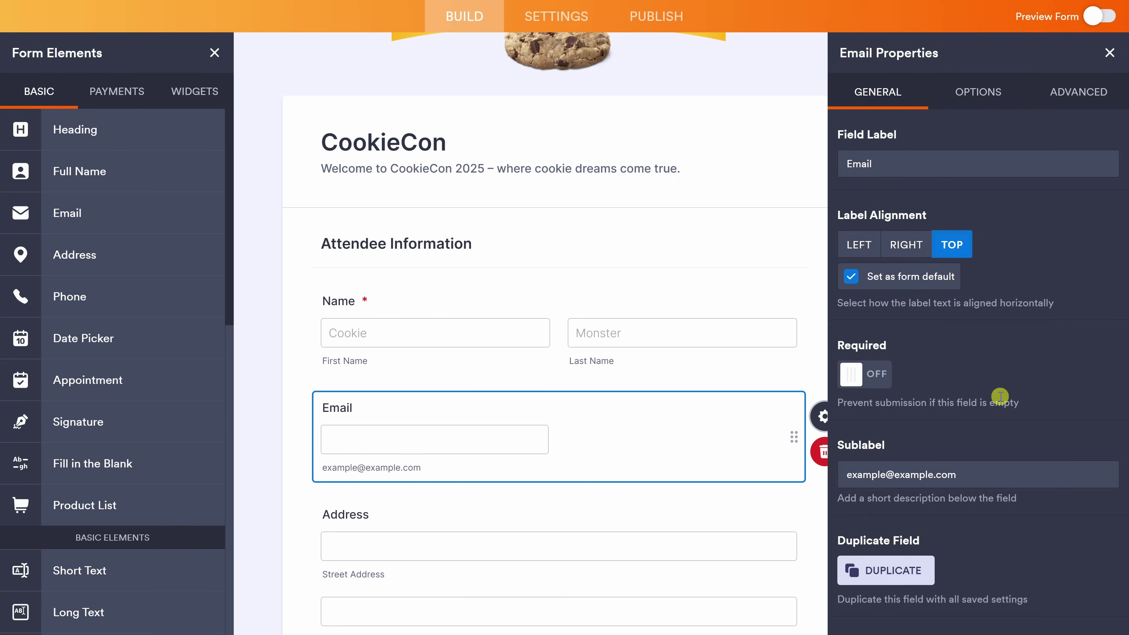
{"action": "left_click", "coordinate": [966, 106]}
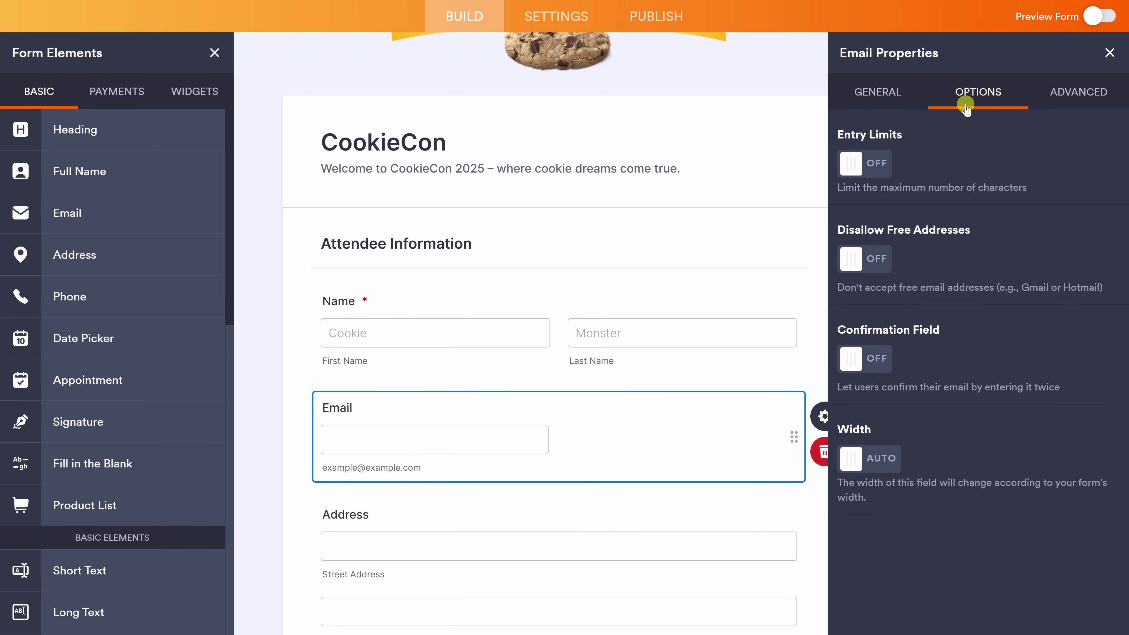
{"action": "left_click", "coordinate": [1085, 99]}
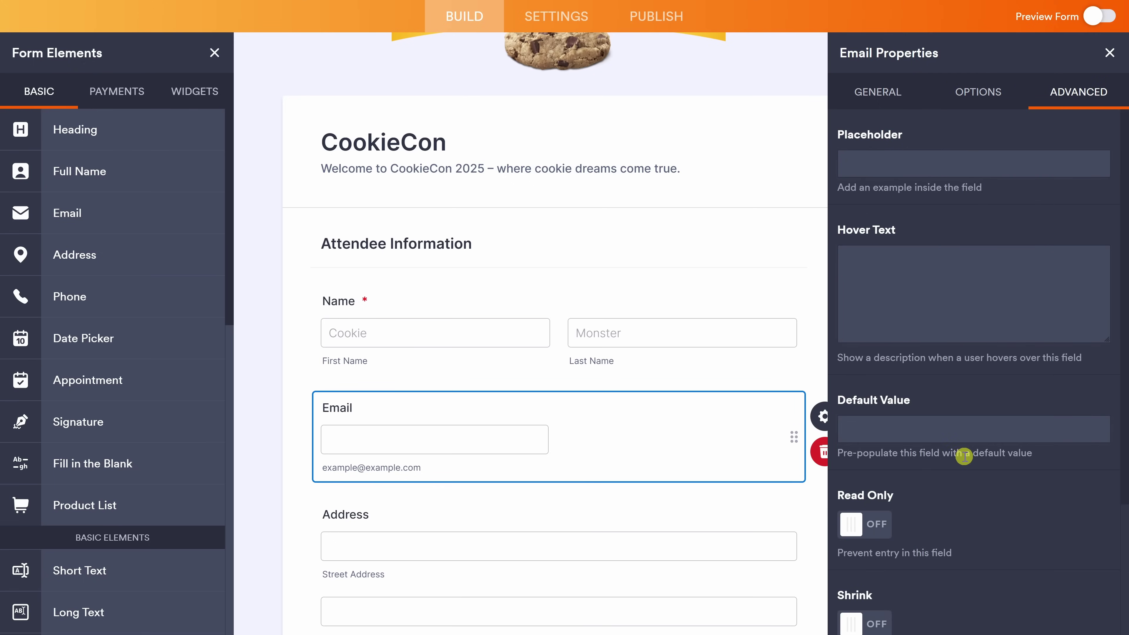
{"action": "left_click", "coordinate": [887, 91]}
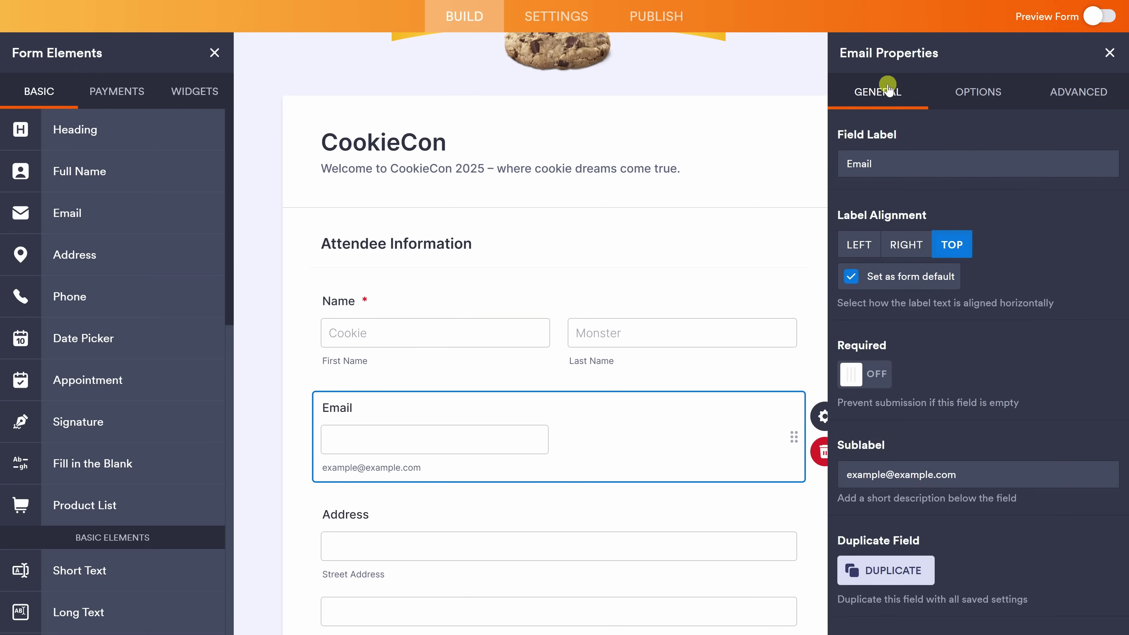
{"action": "left_click", "coordinate": [1108, 55]}
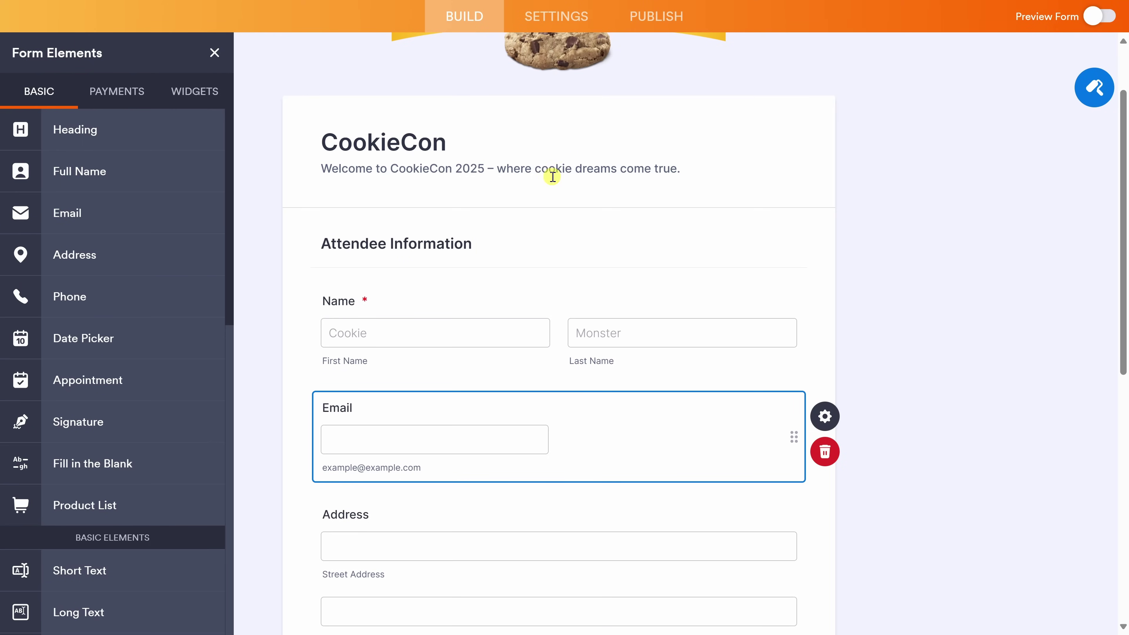
Select the Phone Number field and append a Divider below it.
{"action": "scroll", "coordinate": [556, 171], "scroll_direction": "down", "scroll_amount": 10}
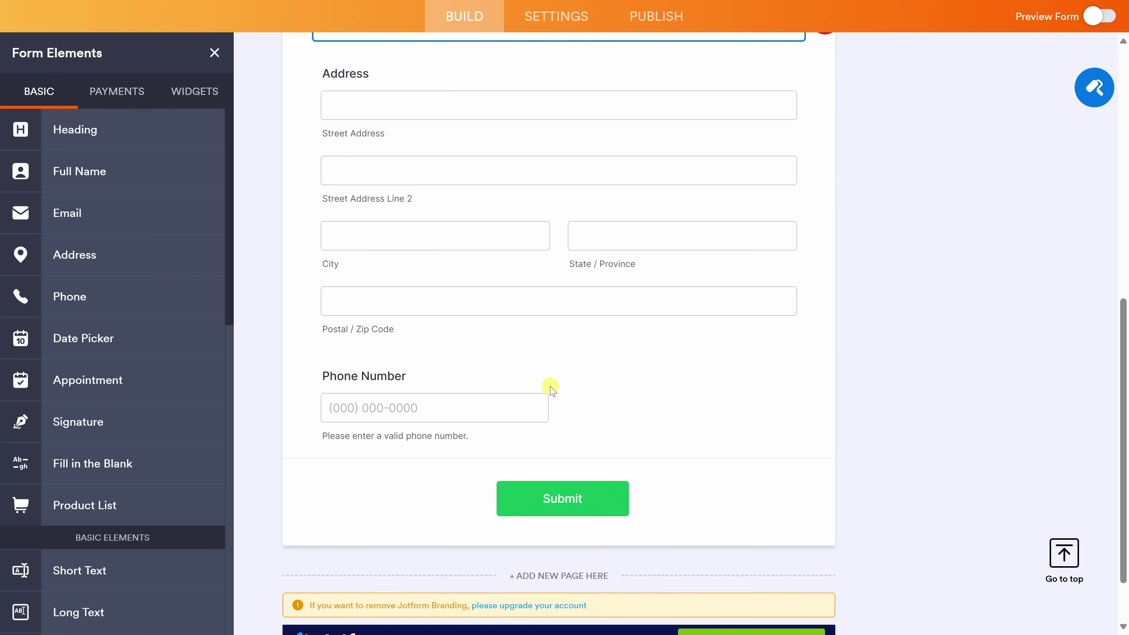
{"action": "left_click", "coordinate": [582, 399]}
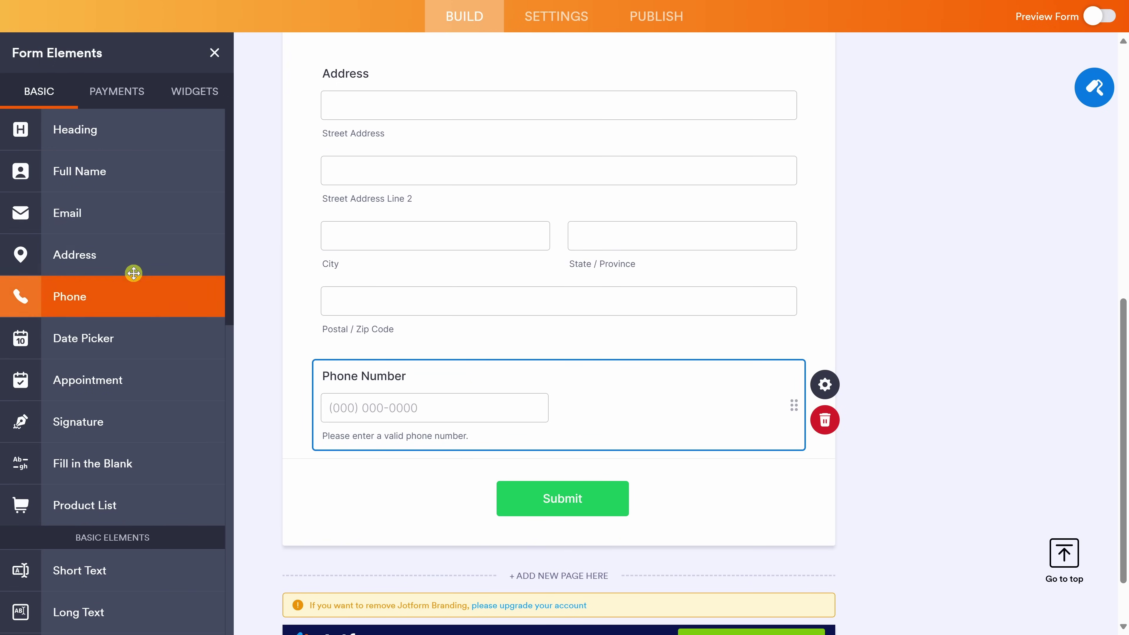
{"action": "scroll", "coordinate": [128, 155], "scroll_direction": "down", "scroll_amount": 15}
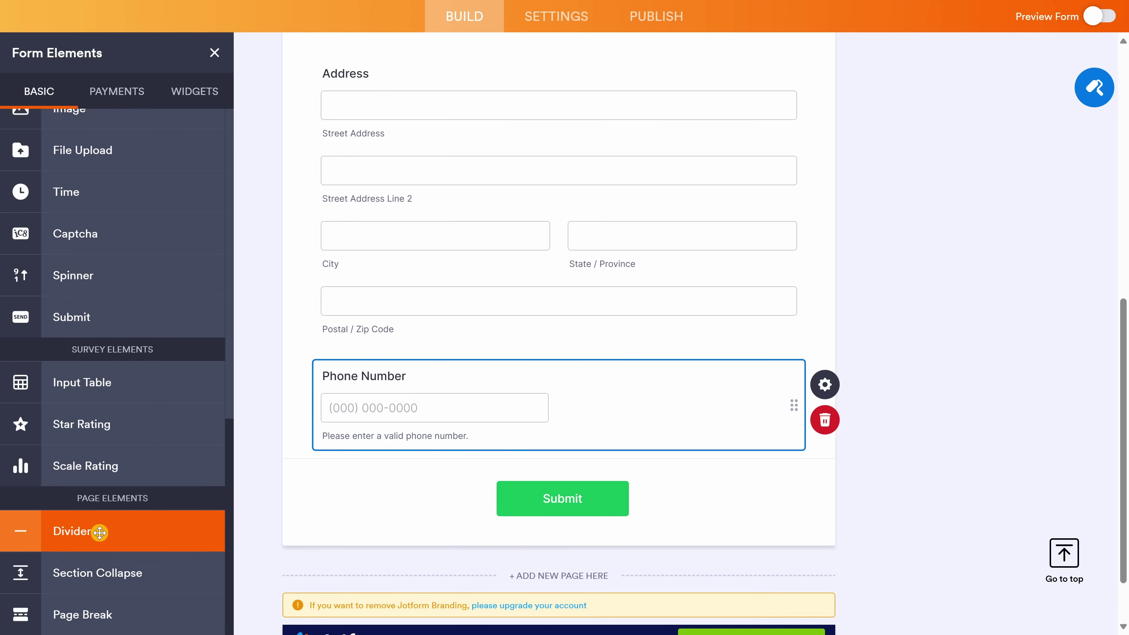
{"action": "left_click", "coordinate": [100, 532]}
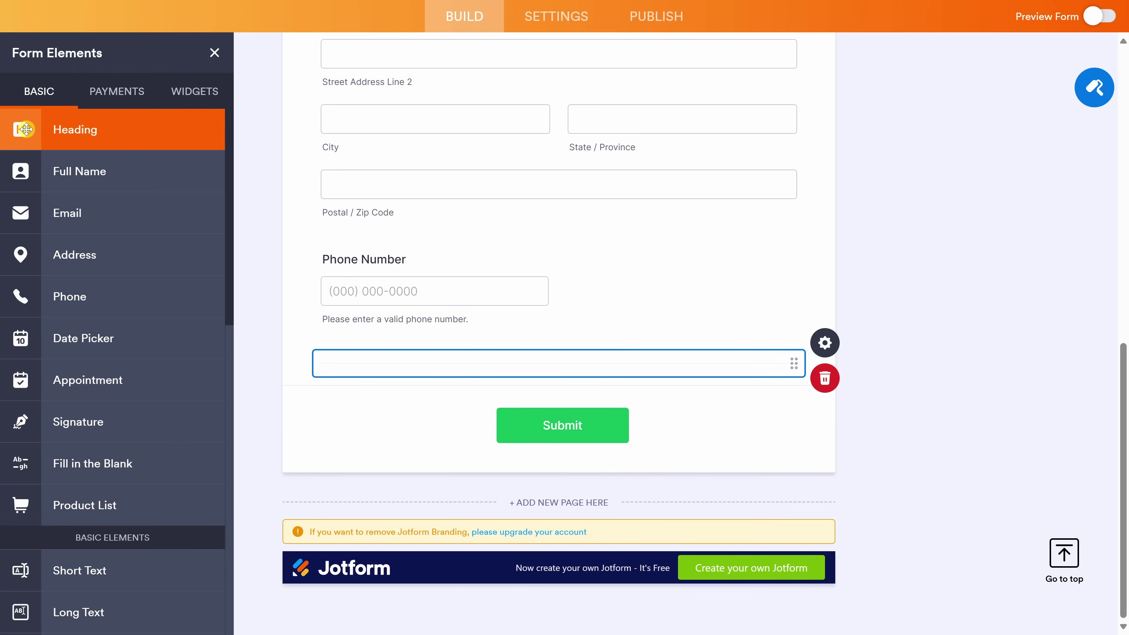
Insert a Heading element below the divider and title it 'Conference Details'.
{"action": "left_click", "coordinate": [79, 130]}
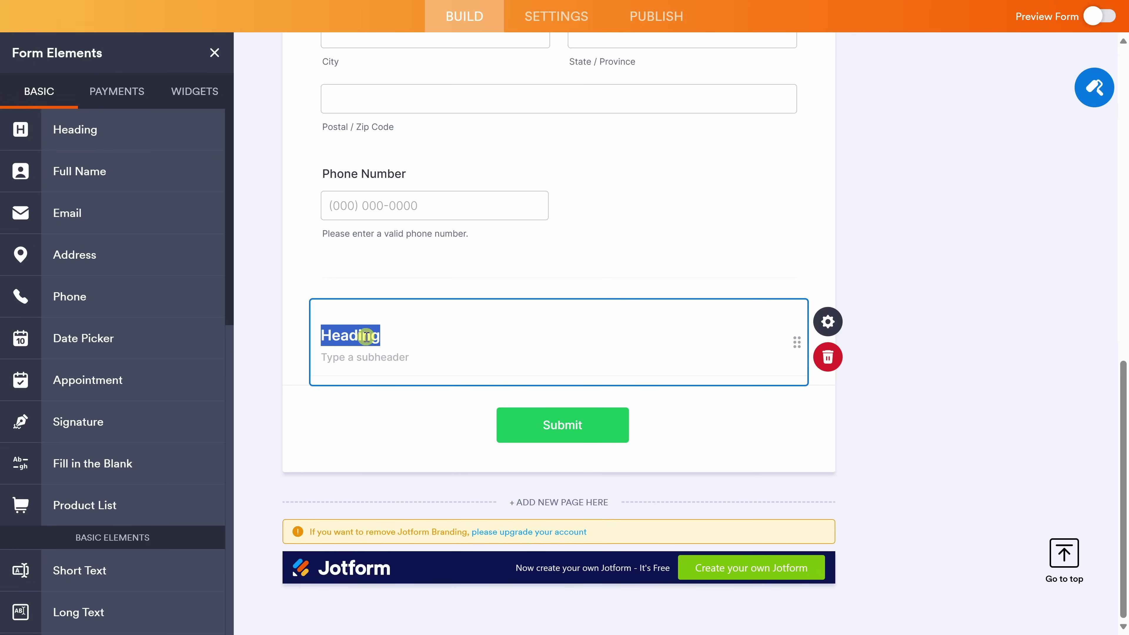
{"action": "type", "text": "Conference Details"}
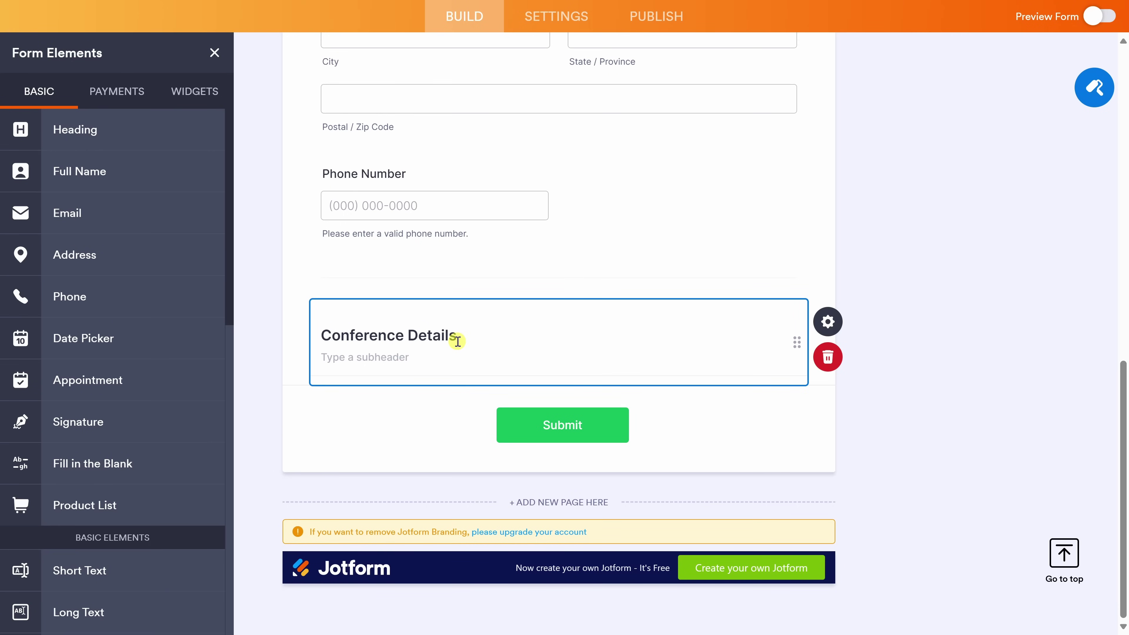
{"action": "scroll", "coordinate": [139, 197], "scroll_direction": "down", "scroll_amount": 1}
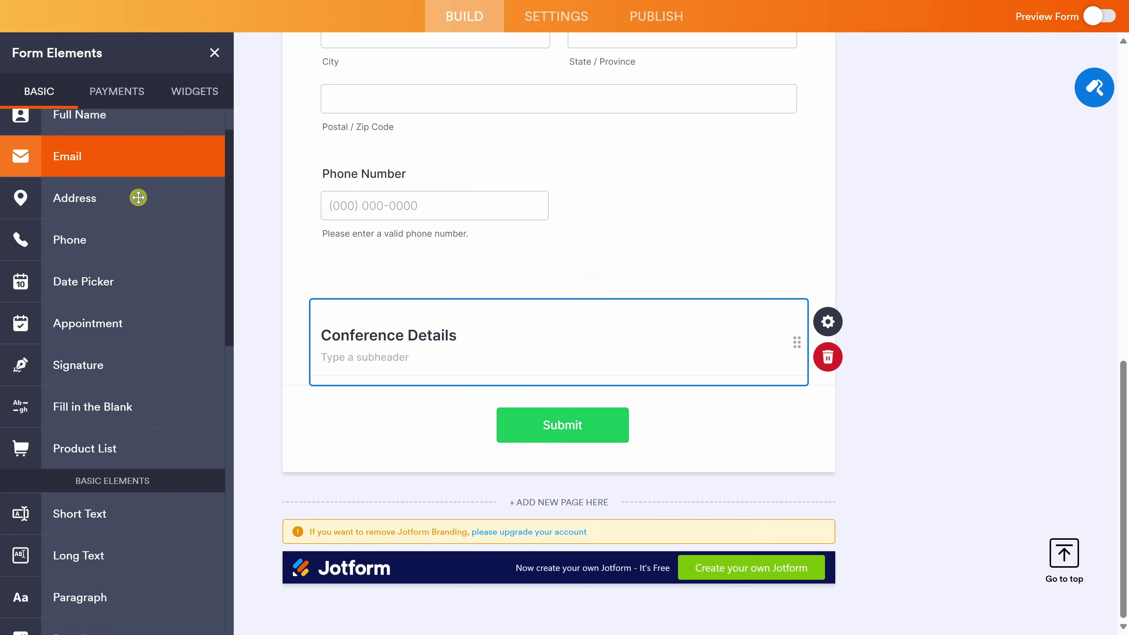
{"action": "scroll", "coordinate": [138, 197], "scroll_direction": "down", "scroll_amount": 9}
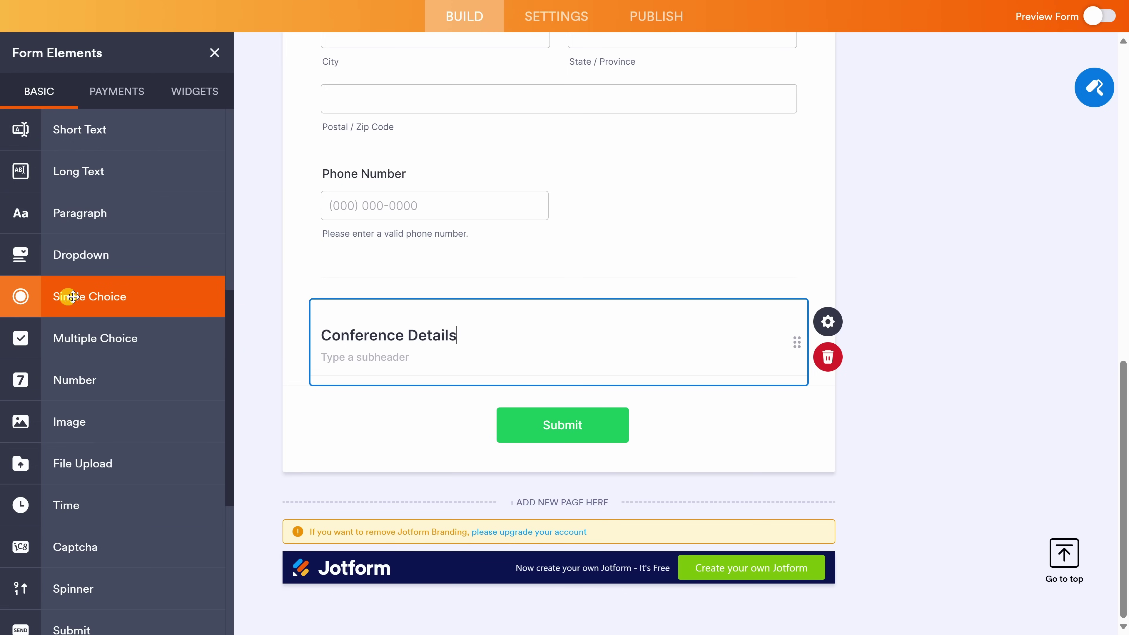
Add single-choice 'Will you be attending in person or virtually?' with only In Person and Virtually.
{"action": "left_click", "coordinate": [84, 294]}
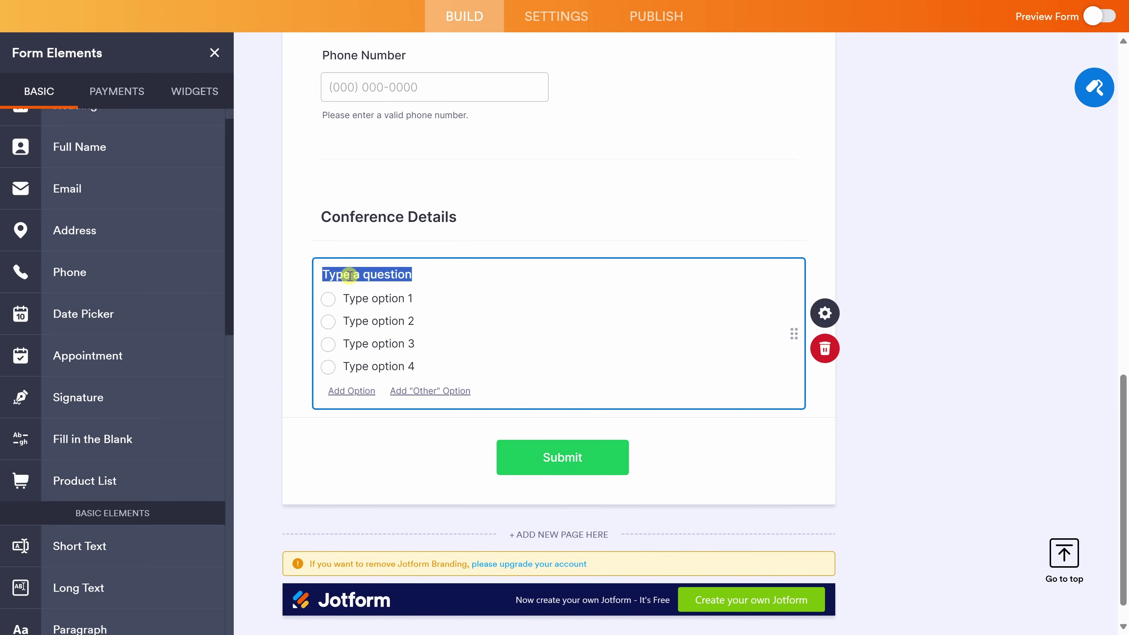
{"action": "type", "text": "Will you be attending in person or virtually?"}
{"action": "left_click", "coordinate": [374, 298]}
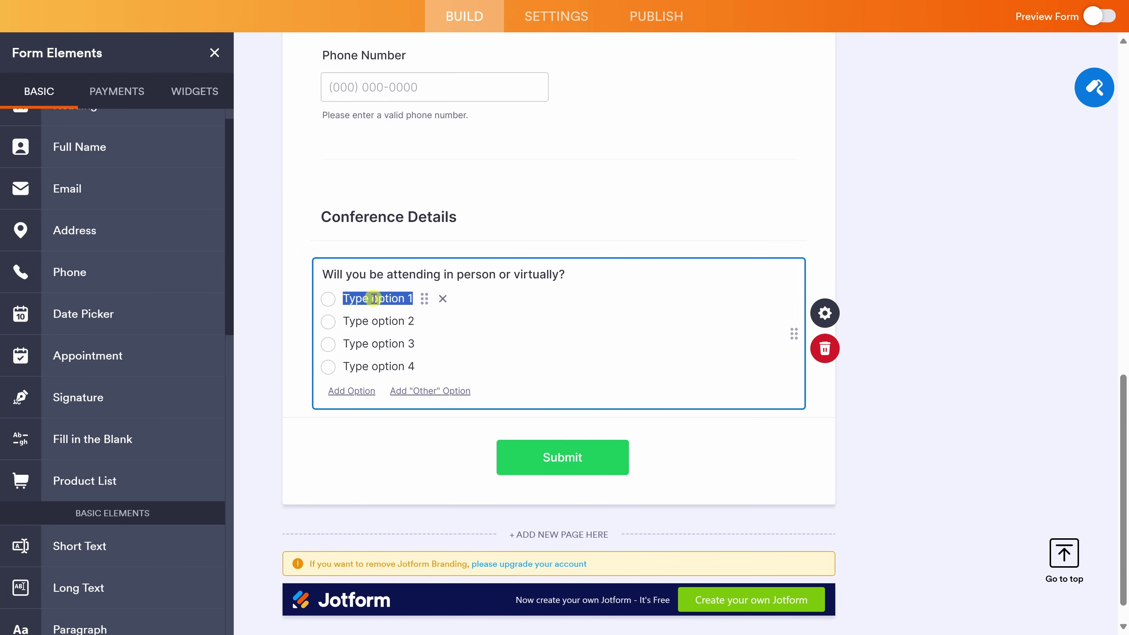
{"action": "type", "text": "In Person"}
{"action": "left_click", "coordinate": [379, 320]}
{"action": "type", "text": "Virtually"}
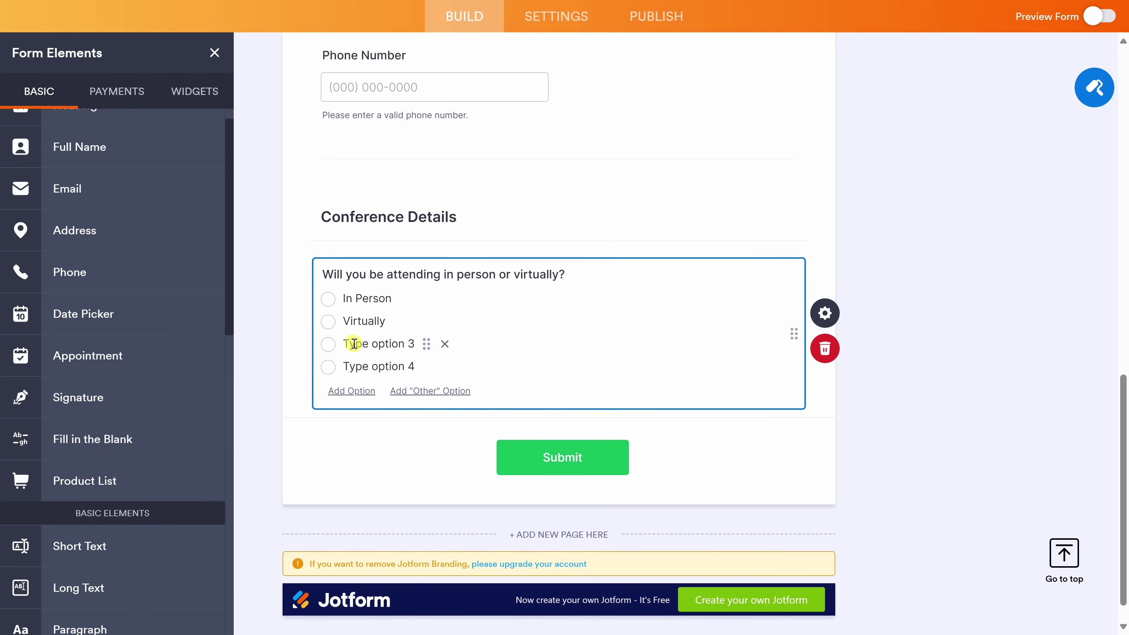
{"action": "left_click", "coordinate": [445, 344]}
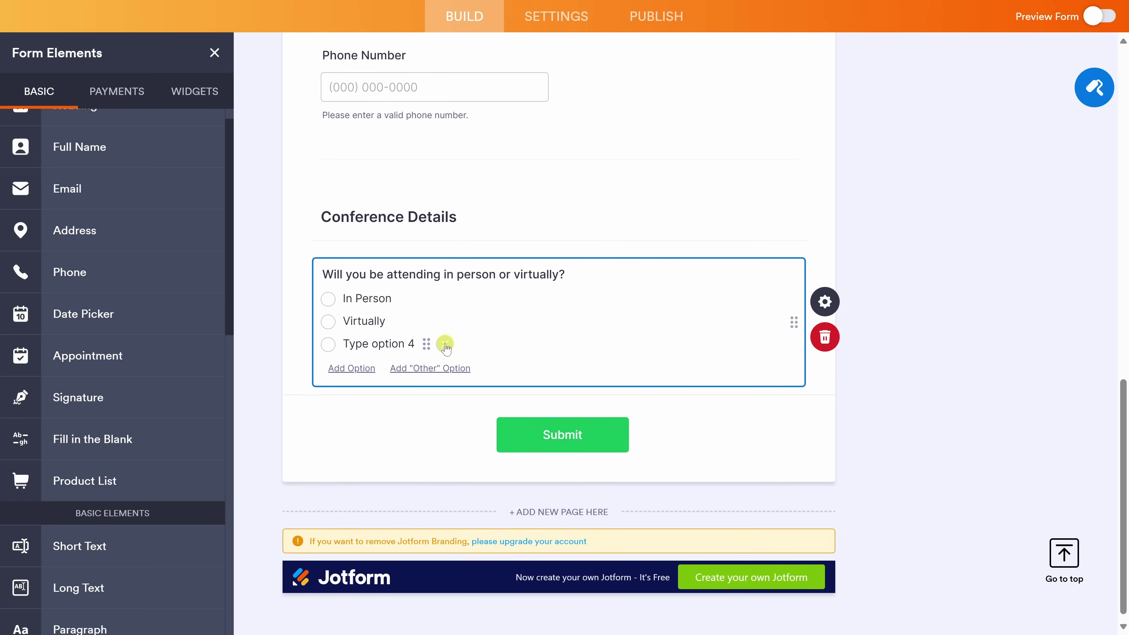
{"action": "left_click", "coordinate": [446, 344]}
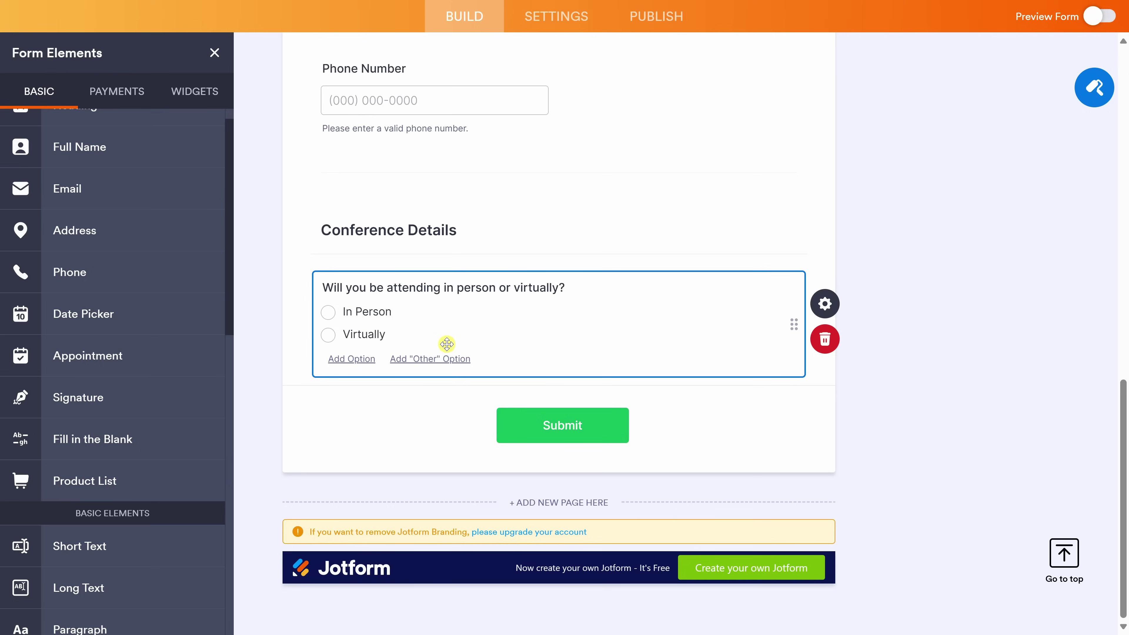
{"action": "scroll", "coordinate": [197, 328], "scroll_direction": "down", "scroll_amount": 6}
{"action": "scroll", "coordinate": [195, 329], "scroll_direction": "down", "scroll_amount": 3}
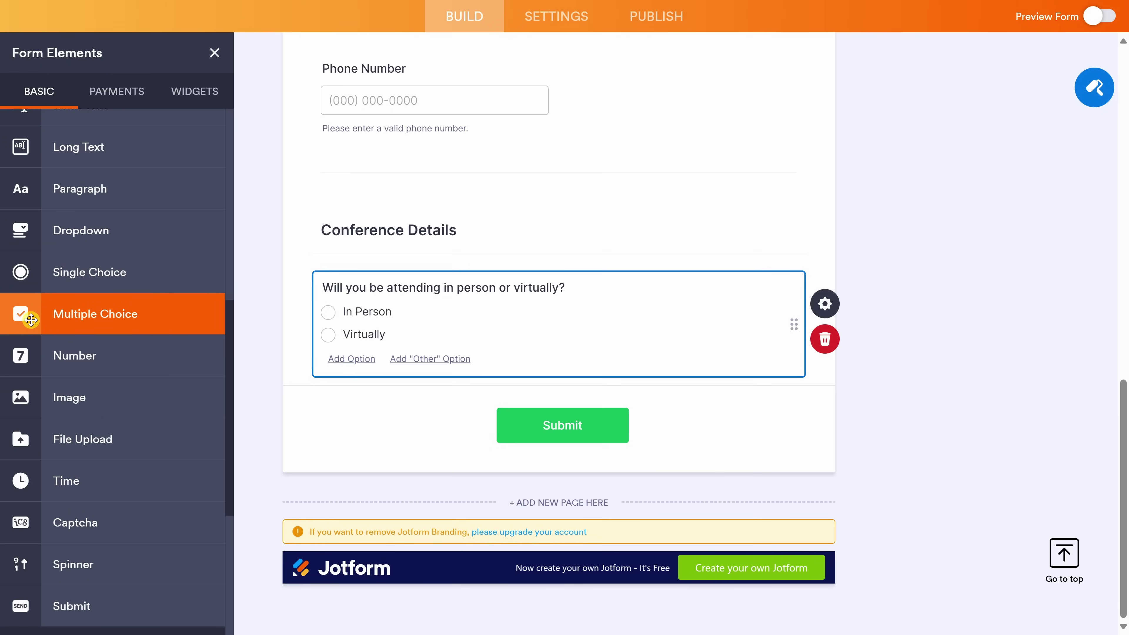
Add multiple-choice question 'Which days will you attend?' offering only Day 1 and Day 2.
{"action": "left_click", "coordinate": [103, 314]}
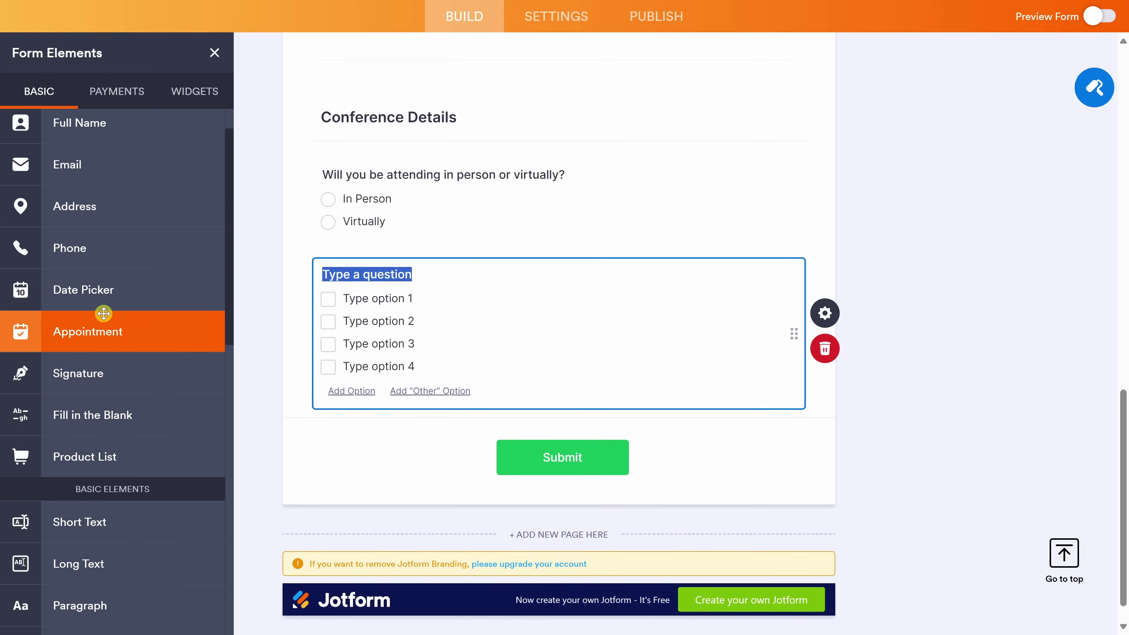
{"action": "type", "text": "Which days will you attend?"}
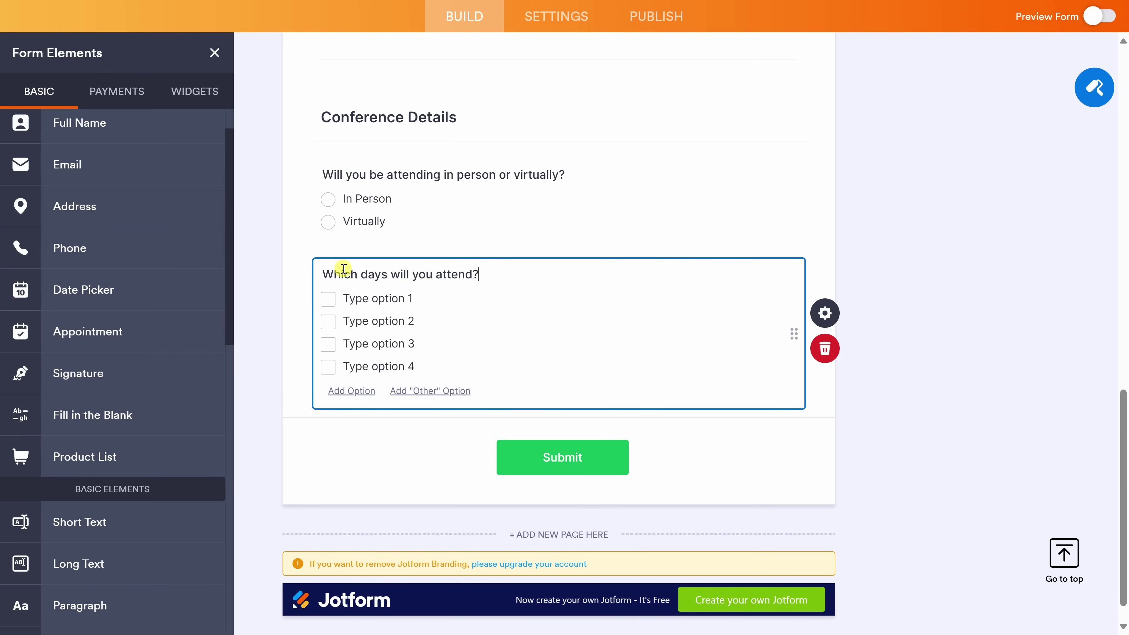
{"action": "left_click", "coordinate": [368, 297]}
{"action": "type", "text": "Day 1"}
{"action": "left_click", "coordinate": [393, 321]}
{"action": "type", "text": "Day 2"}
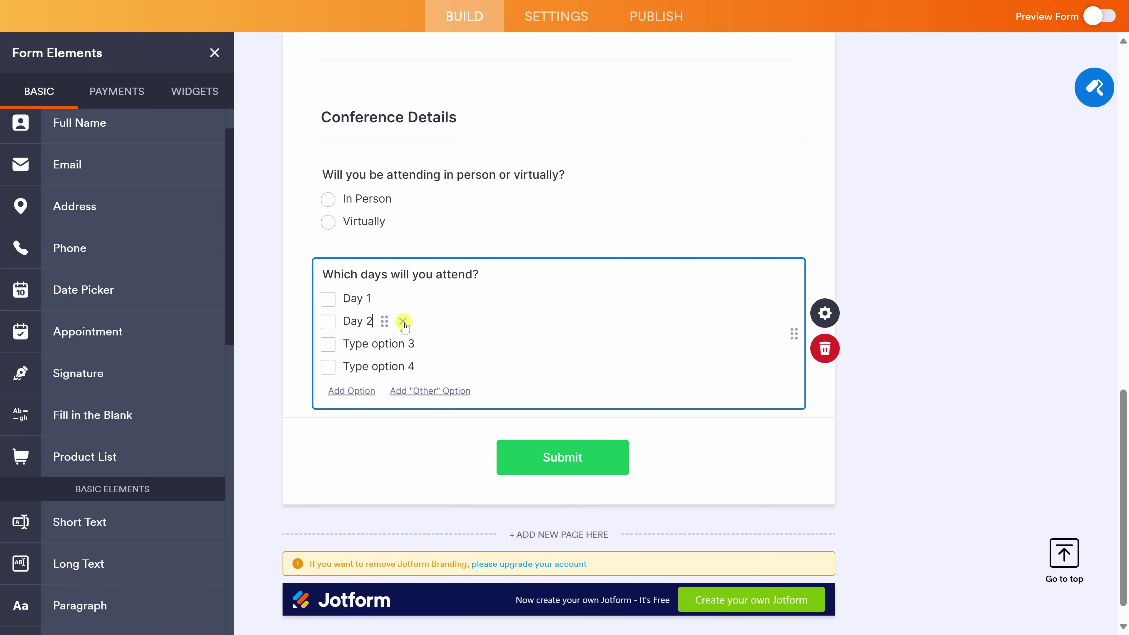
{"action": "left_click", "coordinate": [444, 344]}
{"action": "left_click", "coordinate": [445, 345]}
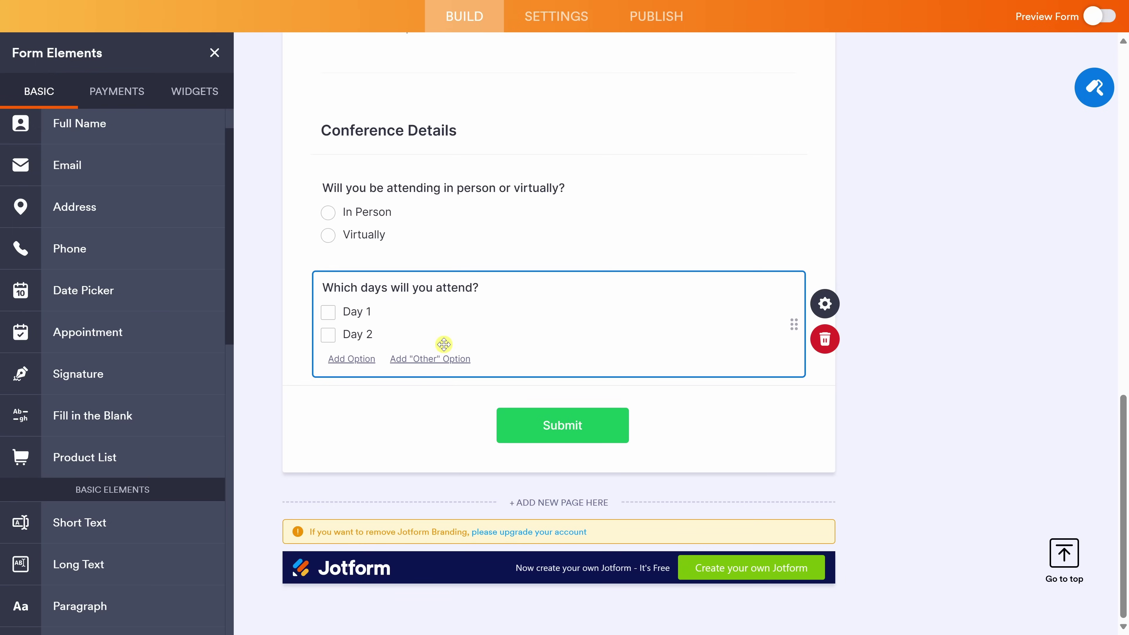
{"action": "mouse_move", "coordinate": [396, 335]}
{"action": "scroll", "coordinate": [163, 290], "scroll_direction": "down", "scroll_amount": 8}
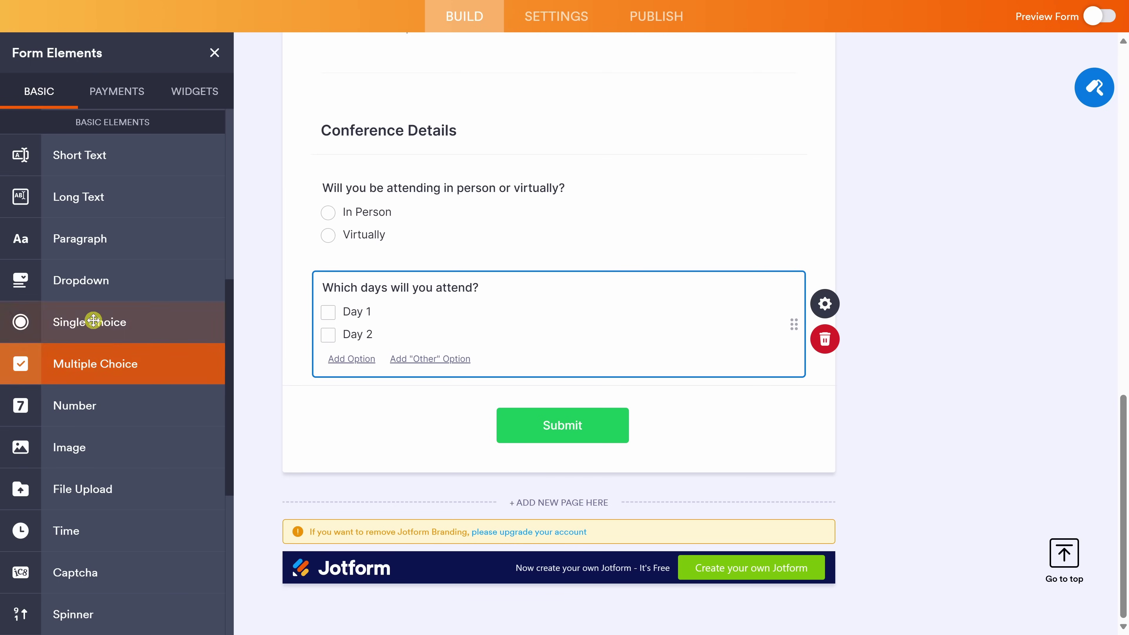
Add dropdown 'Which sessions are you most interested in?' with four sessions, e.g. The Future of Cookies & AI, Baking at Scale.
{"action": "left_click_drag", "start_coordinate": [79, 285], "coordinate": [441, 430]}
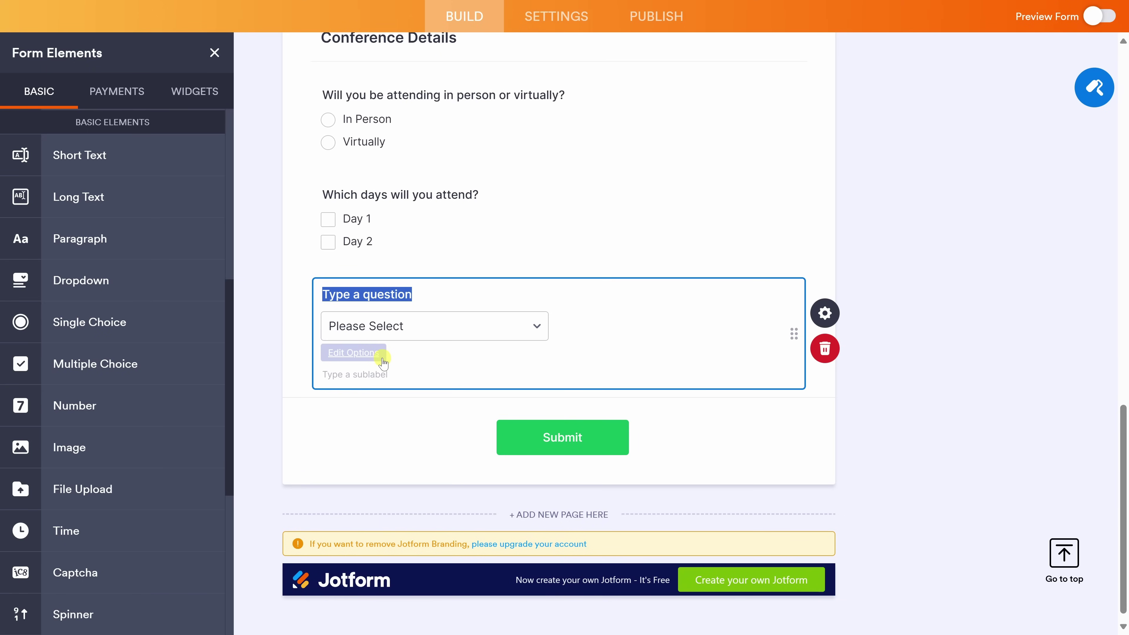
{"action": "type", "text": "Which sessions are you most interested in?"}
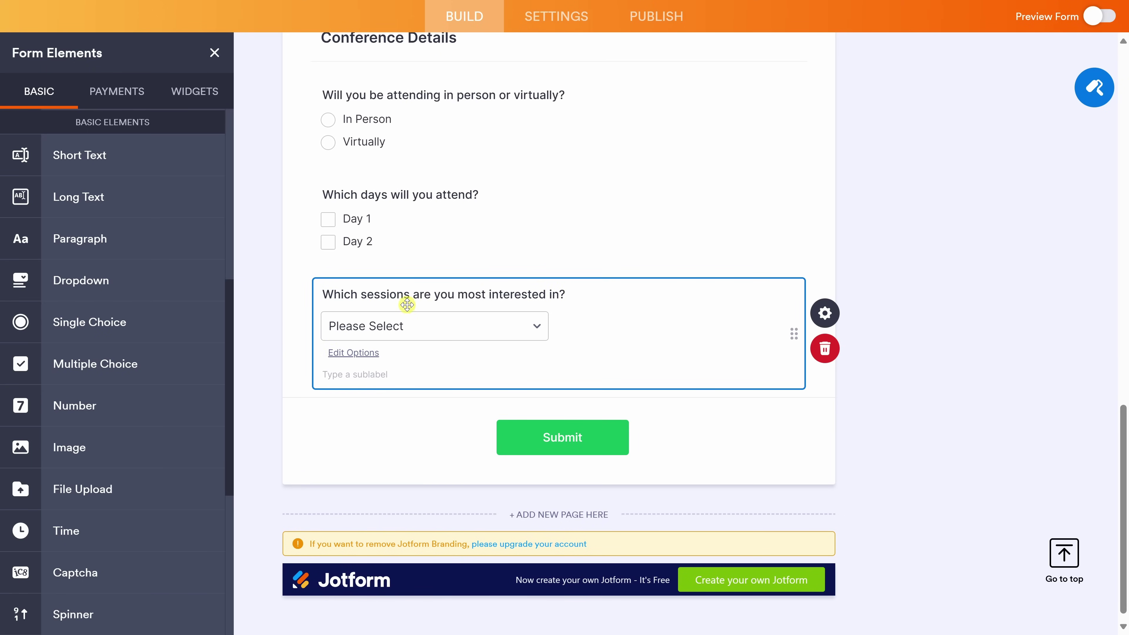
{"action": "left_click", "coordinate": [353, 360]}
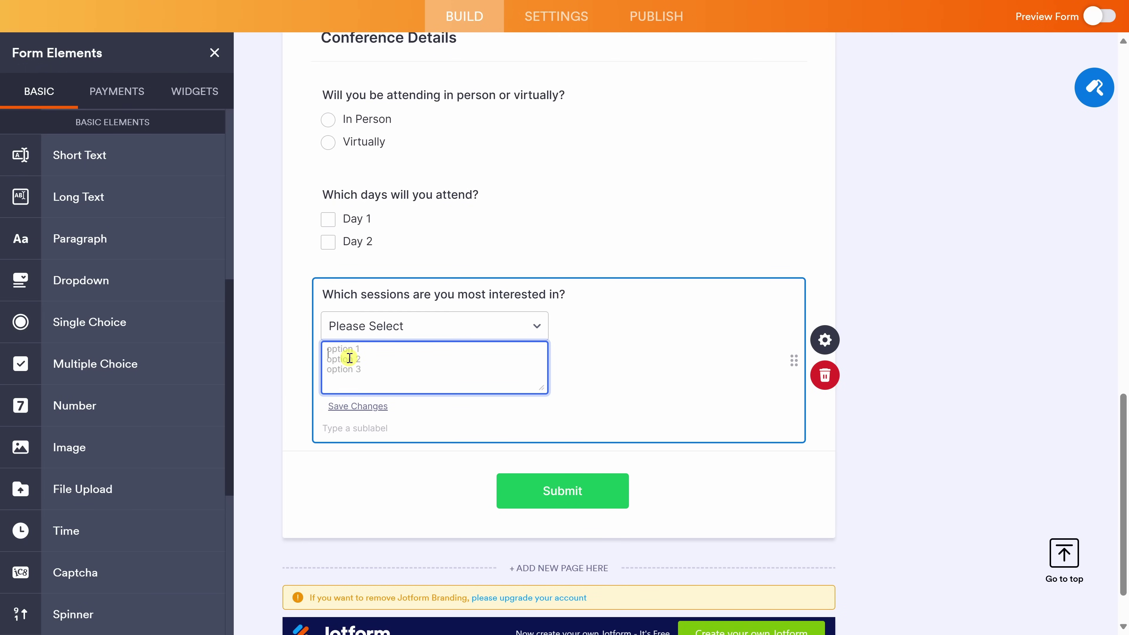
{"action": "type", "text": "The Future of Cookies & AI"}
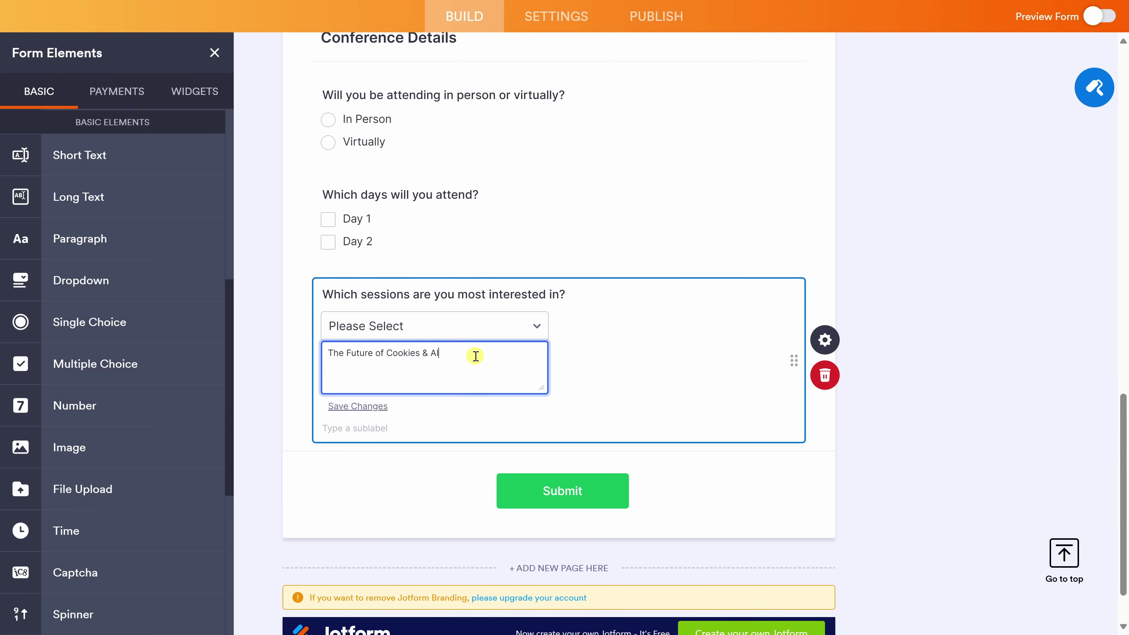
{"action": "type", "text": "Baking at Scale"}
{"action": "key", "text": "Return"}
{"action": "type", "text": "Cookie Packaging & Branding"}
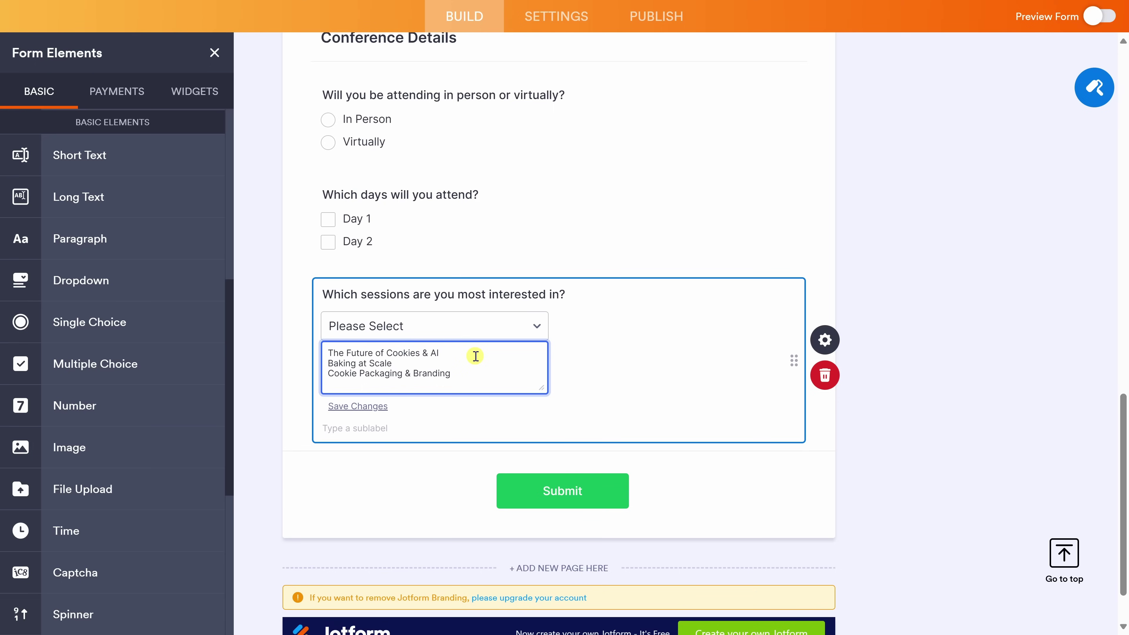
{"action": "key", "text": "Return"}
{"action": "type", "text": "Behind the Scenes at the Kevin Cookie Company"}
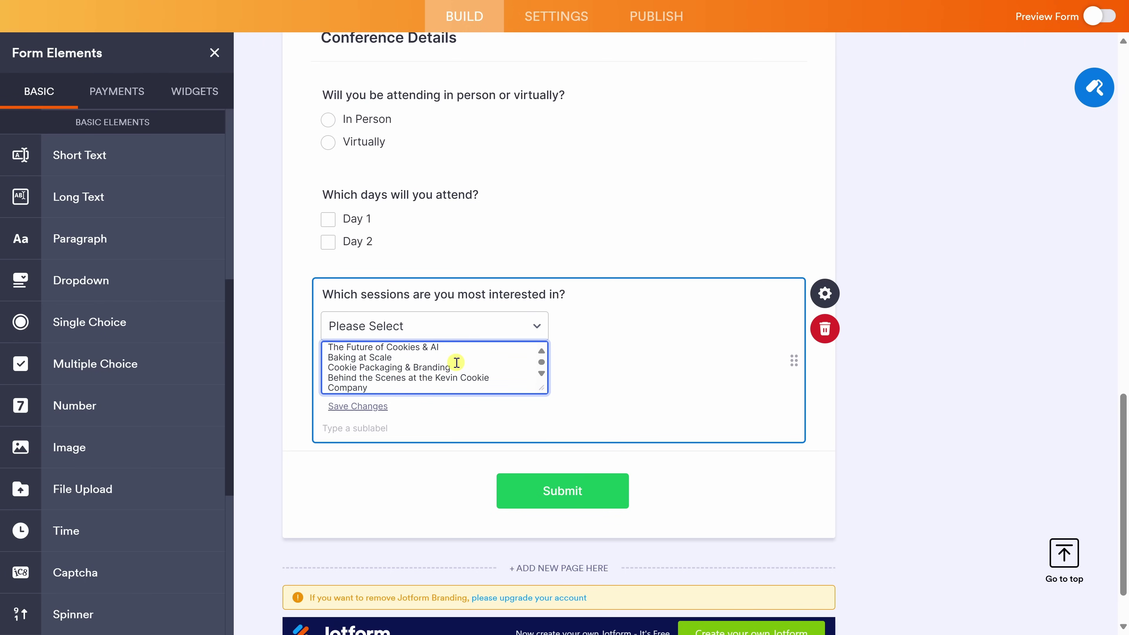
{"action": "left_click", "coordinate": [369, 406]}
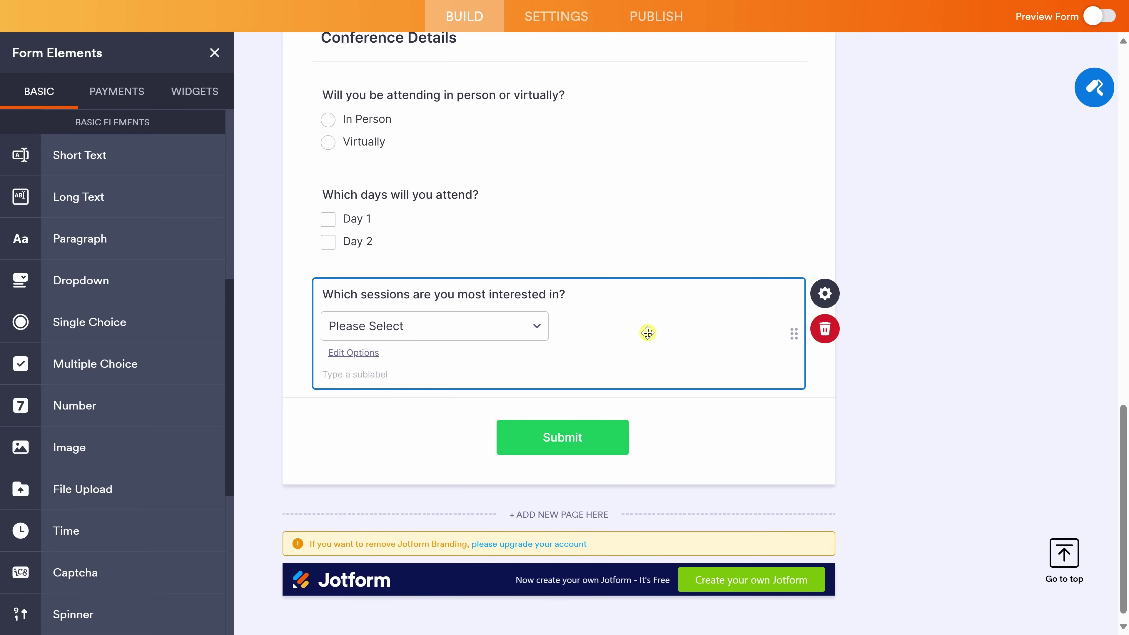
Set the sessions dropdown to 4 visible options and turn on Multiple Selections.
{"action": "left_click", "coordinate": [826, 296]}
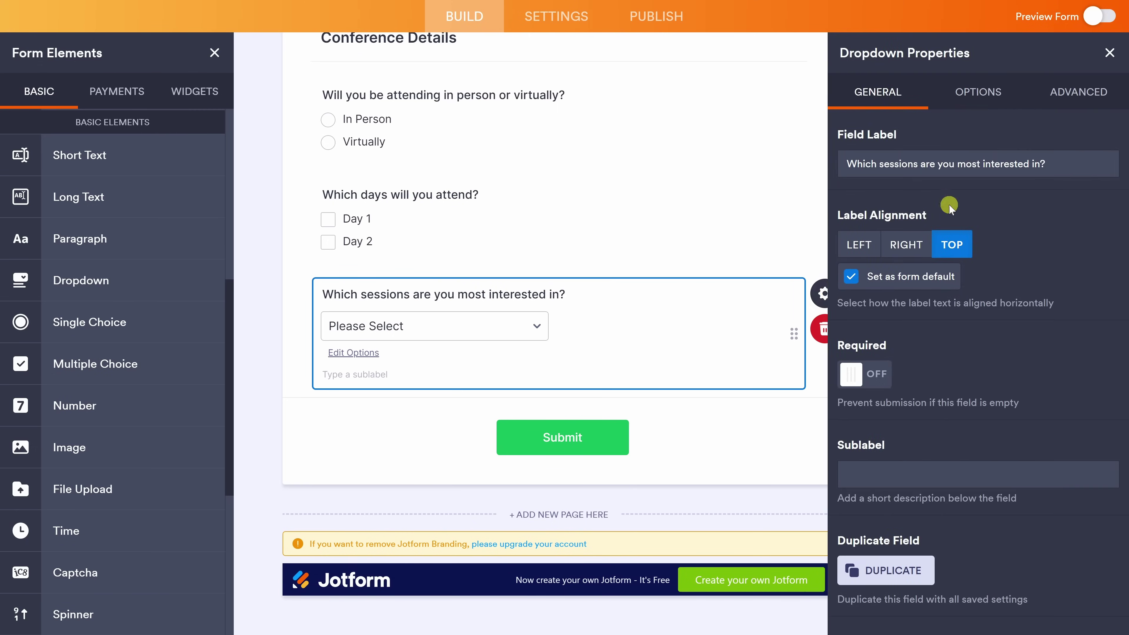
{"action": "left_click", "coordinate": [1061, 108]}
{"action": "double_click", "coordinate": [862, 264]}
{"action": "type", "text": "4"}
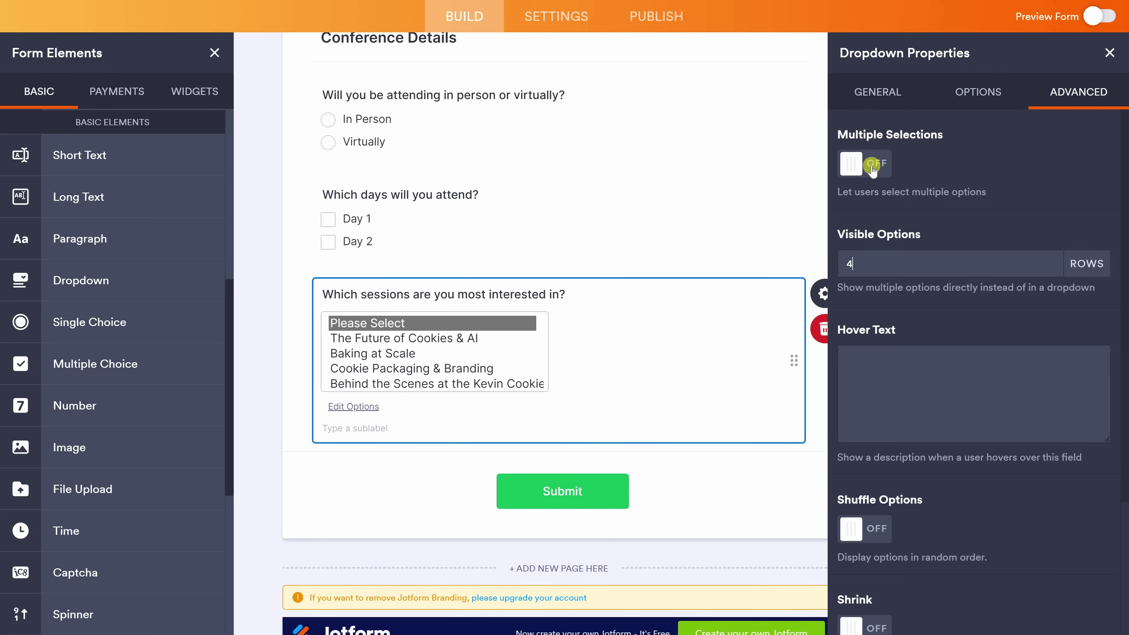
{"action": "left_click", "coordinate": [873, 169]}
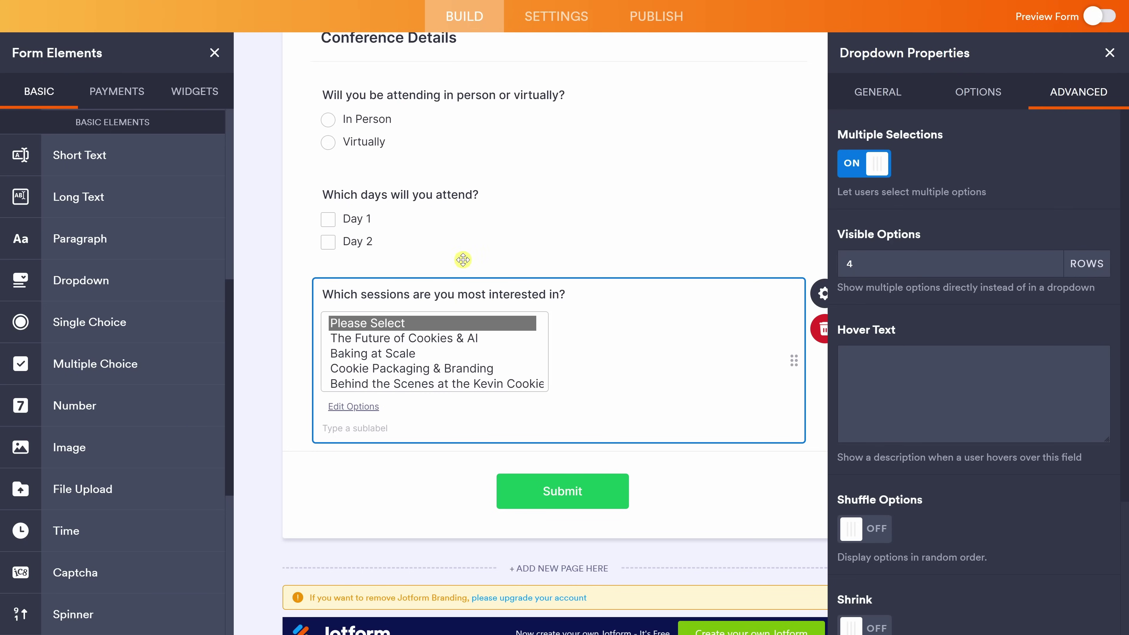
{"action": "left_click", "coordinate": [1110, 52]}
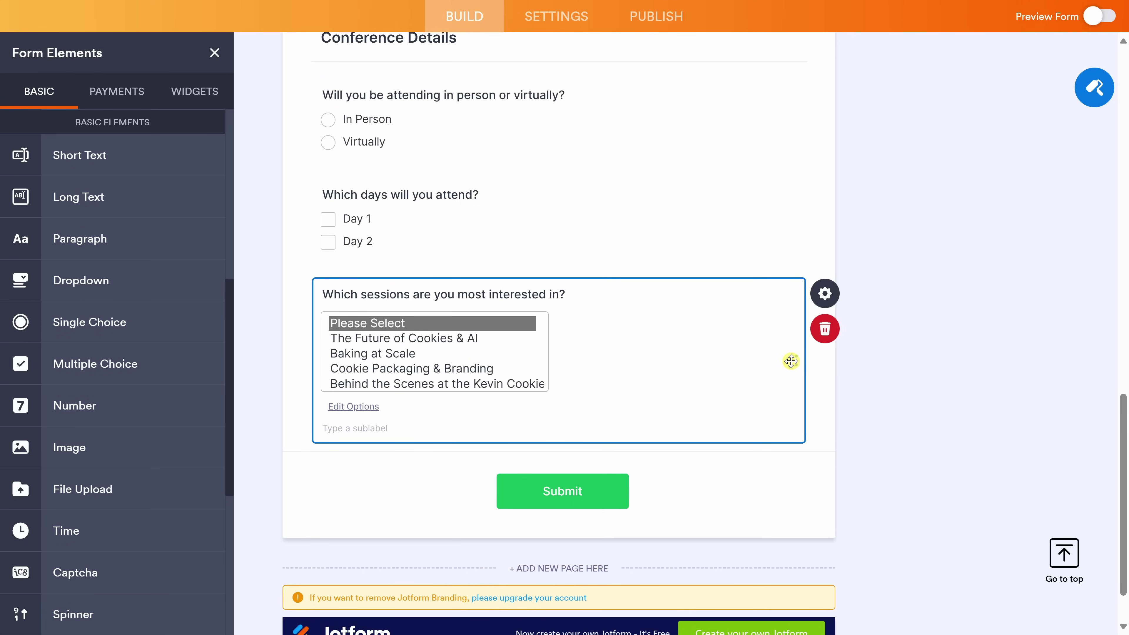
Move the sessions dropdown above the attendance question and select the days question.
{"action": "left_click_drag", "start_coordinate": [796, 324], "coordinate": [803, 166]}
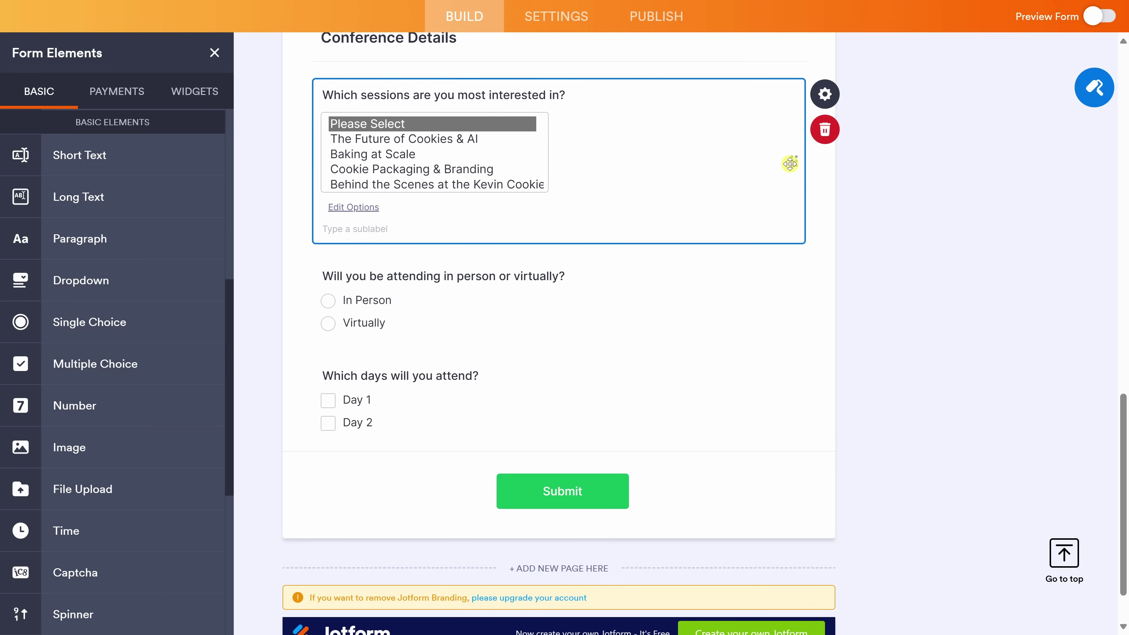
{"action": "scroll", "coordinate": [796, 160], "scroll_direction": "down", "scroll_amount": 2}
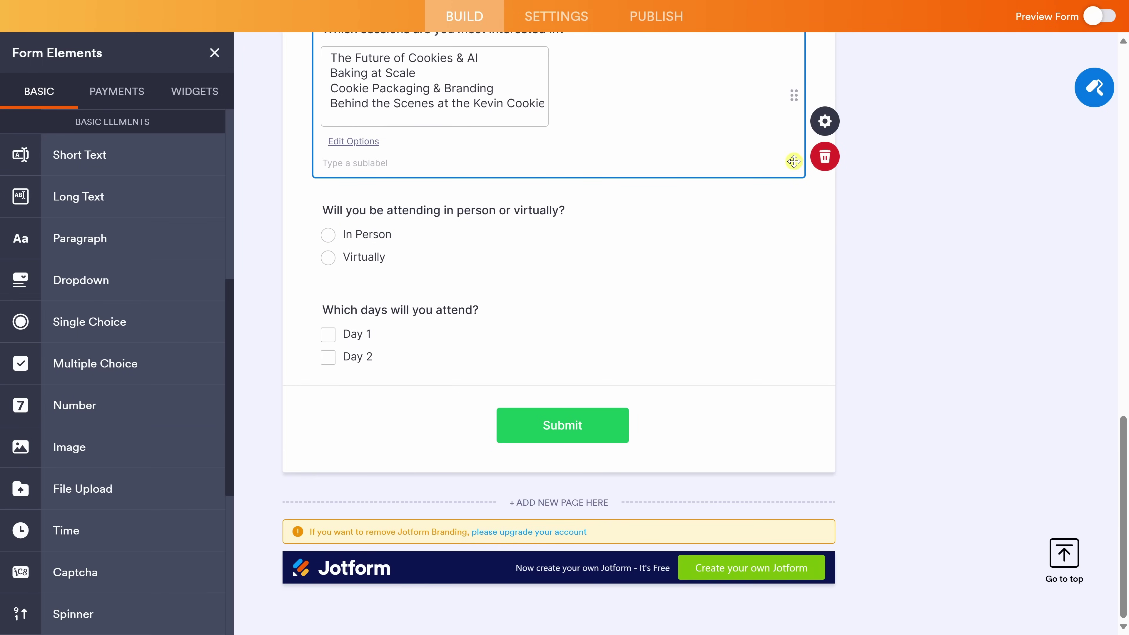
{"action": "left_click", "coordinate": [542, 329]}
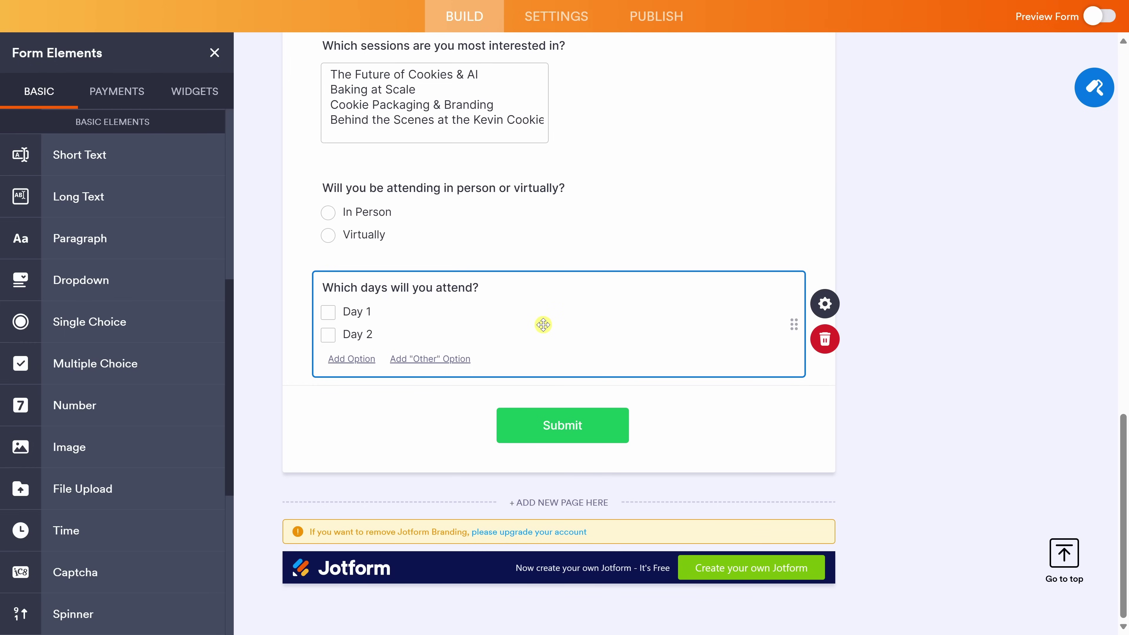
Add single-choice 'Would you like to participate in the Cookie Tasting Challenge?' with only Yes and No.
{"action": "left_click", "coordinate": [132, 320]}
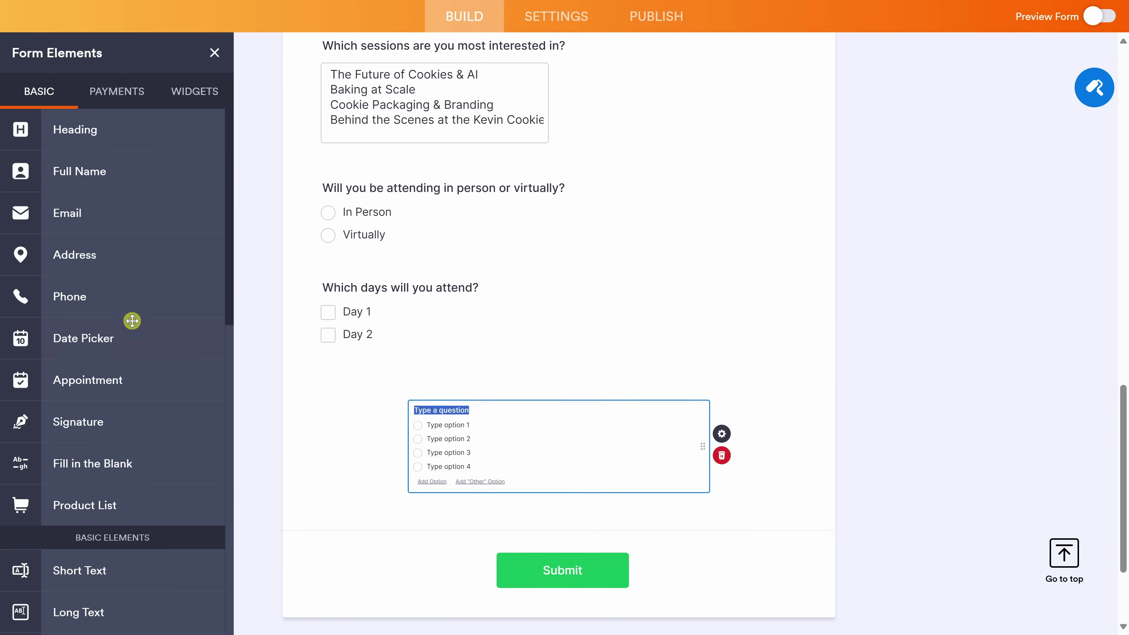
{"action": "type", "text": "Would you like to participate in the Cookie Tasting Challenge?"}
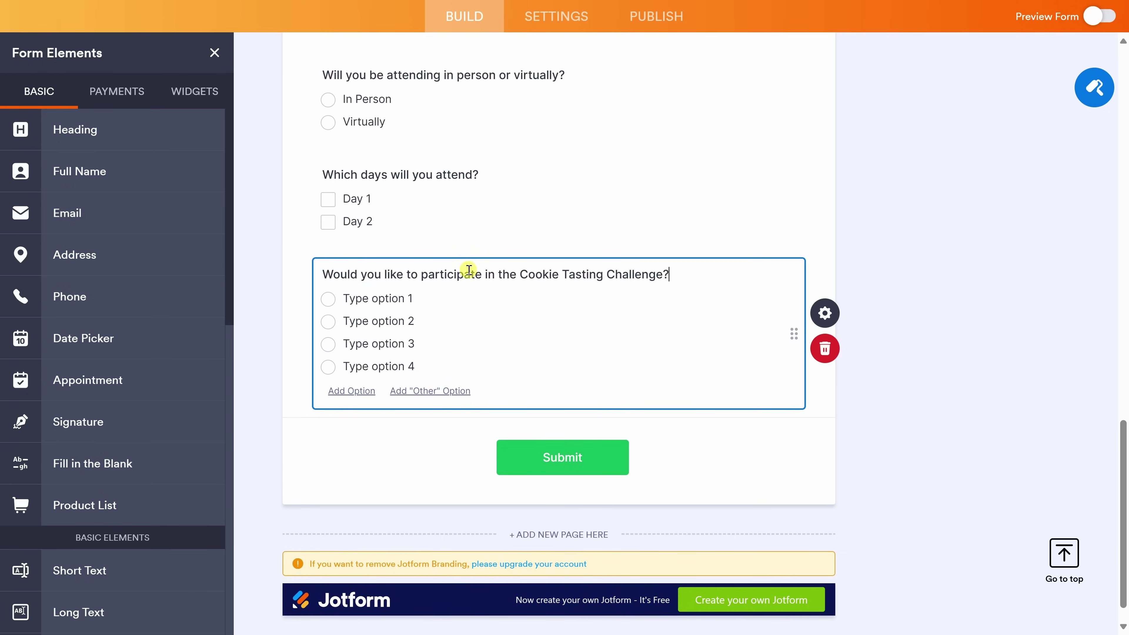
{"action": "left_click", "coordinate": [377, 298]}
{"action": "type", "text": "Yes"}
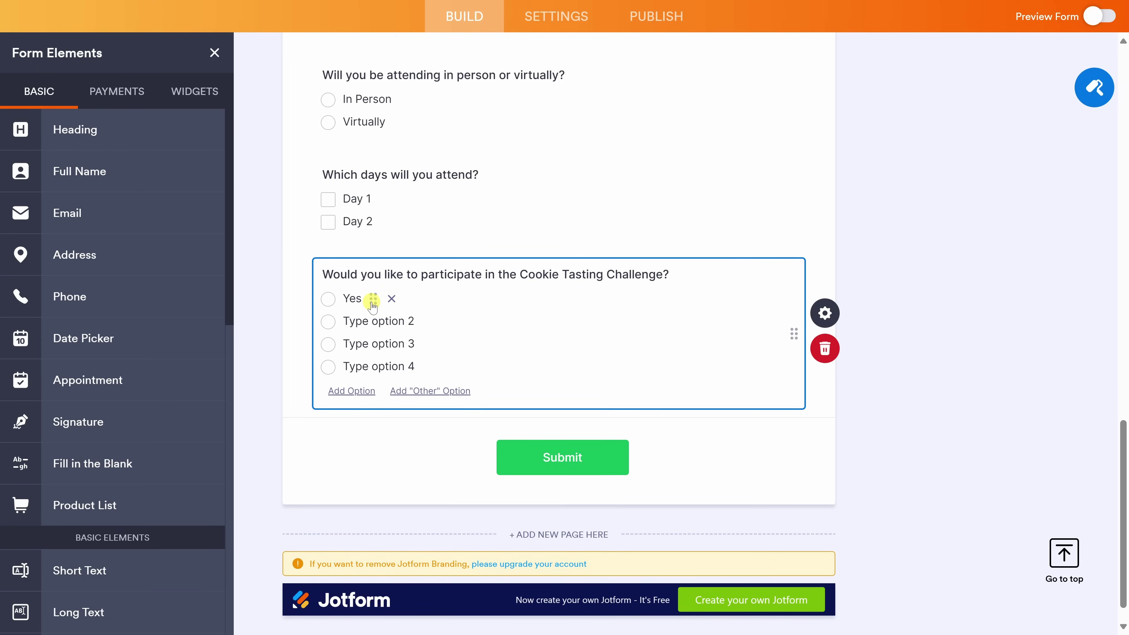
{"action": "left_click", "coordinate": [373, 320]}
{"action": "type", "text": "No"}
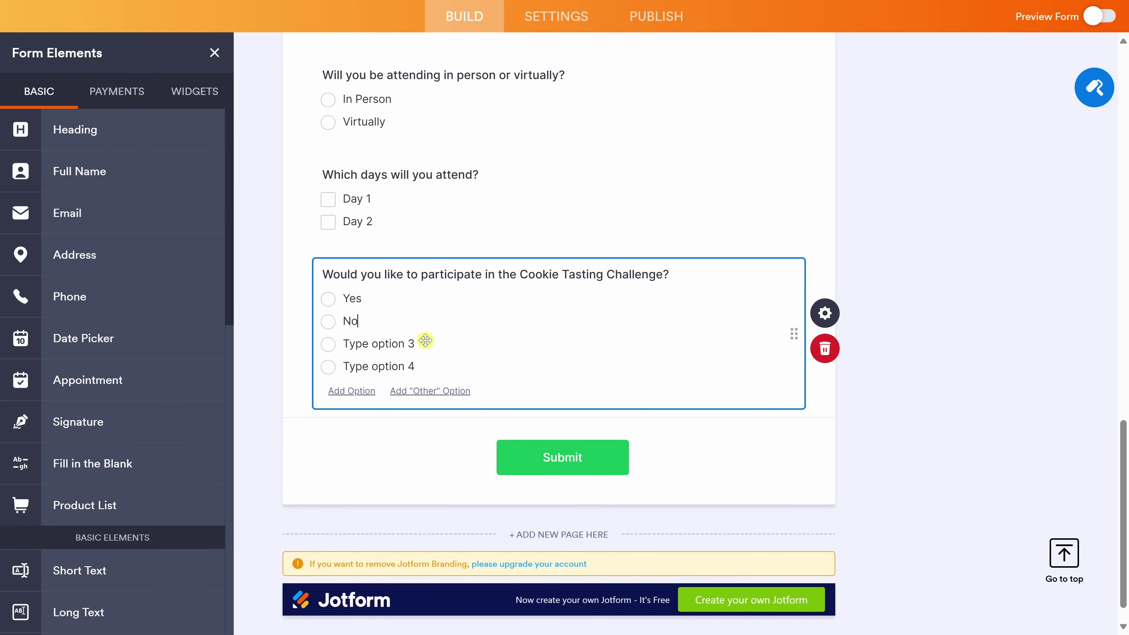
{"action": "left_click", "coordinate": [444, 344]}
{"action": "left_click", "coordinate": [444, 345]}
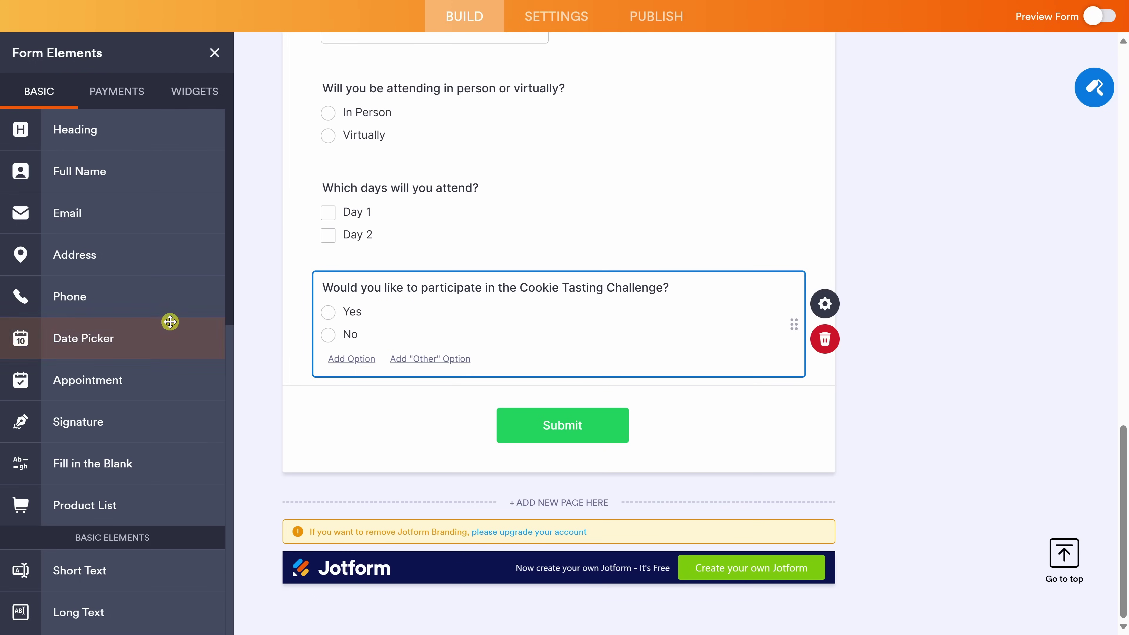
{"action": "scroll", "coordinate": [168, 320], "scroll_direction": "down", "scroll_amount": 3}
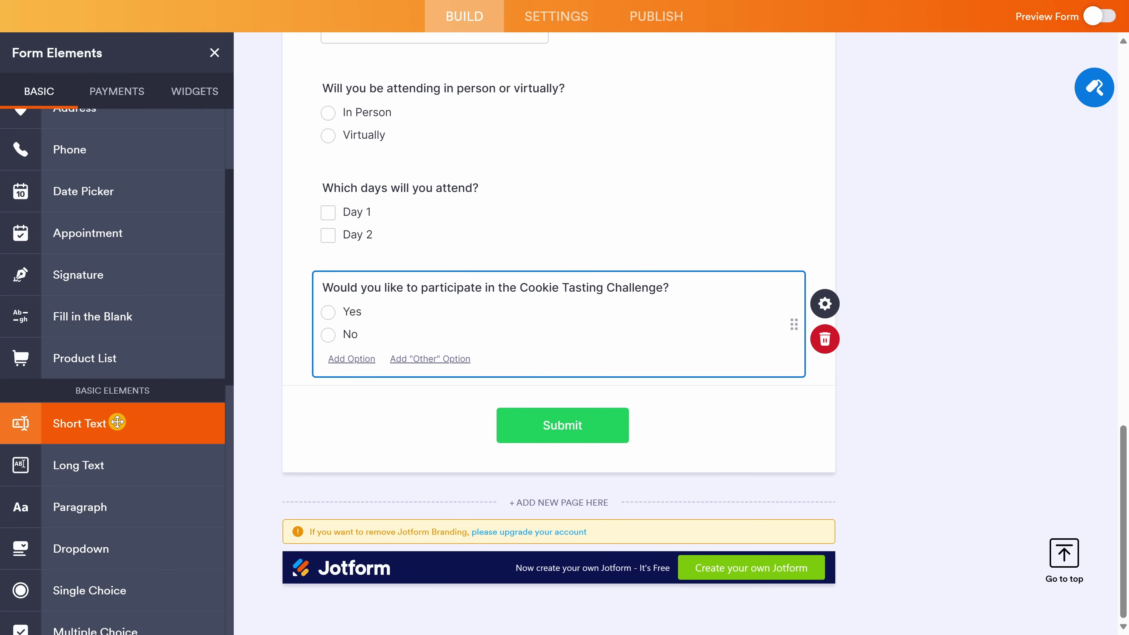
Add short-text question 'Do you have any dietary restrictions we should know about?'.
{"action": "left_click", "coordinate": [118, 422]}
{"action": "type", "text": "Do you have any dietary restrictions we should know about?"}
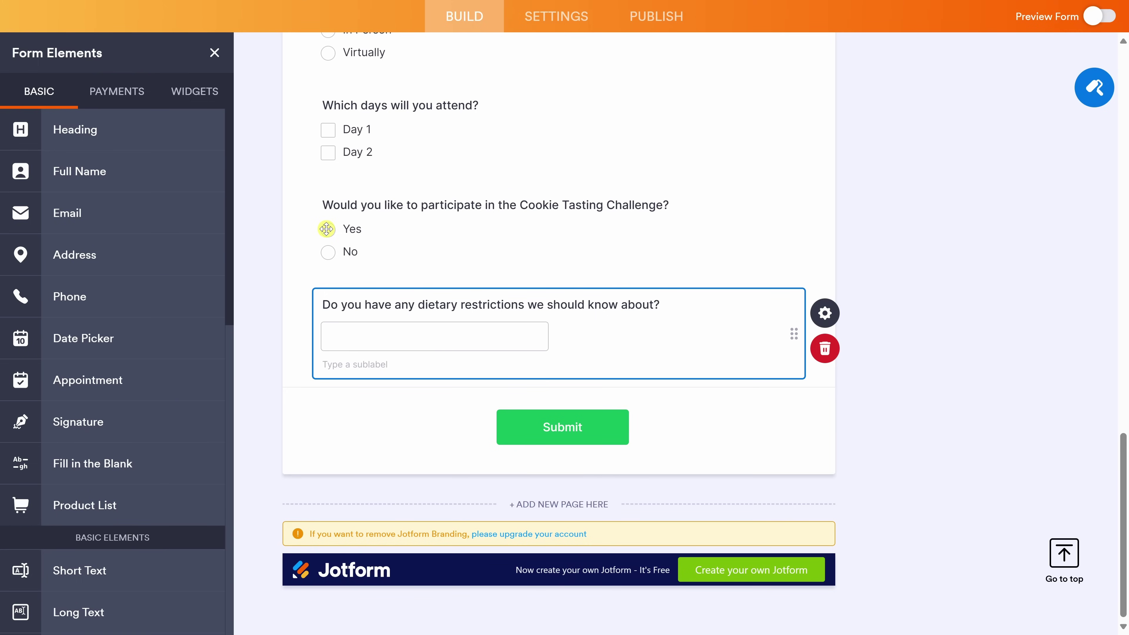
Create a Show/Hide Field condition: IF the Cookie Tasting Challenge answer Is Equal To Yes.
{"action": "left_click", "coordinate": [559, 25]}
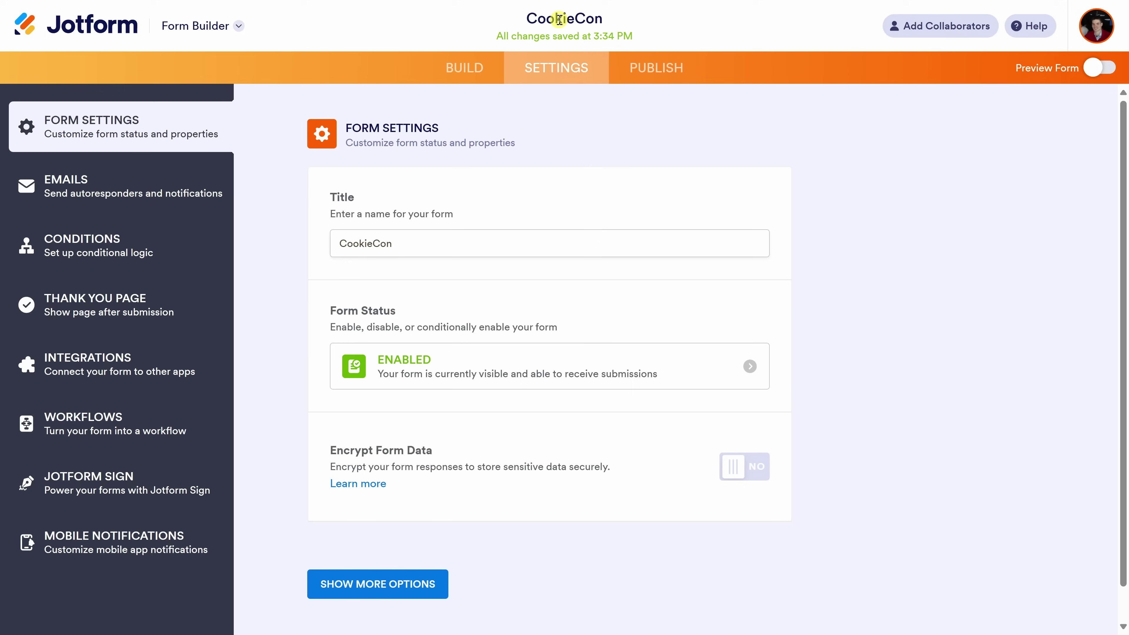
{"action": "left_click", "coordinate": [36, 244]}
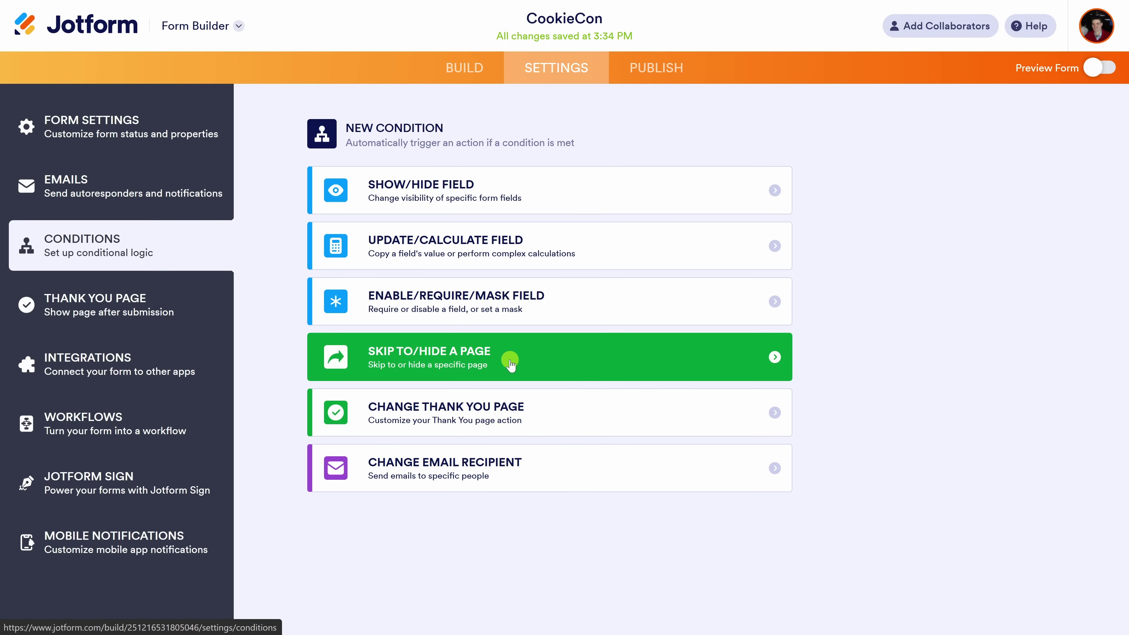
{"action": "left_click", "coordinate": [335, 193]}
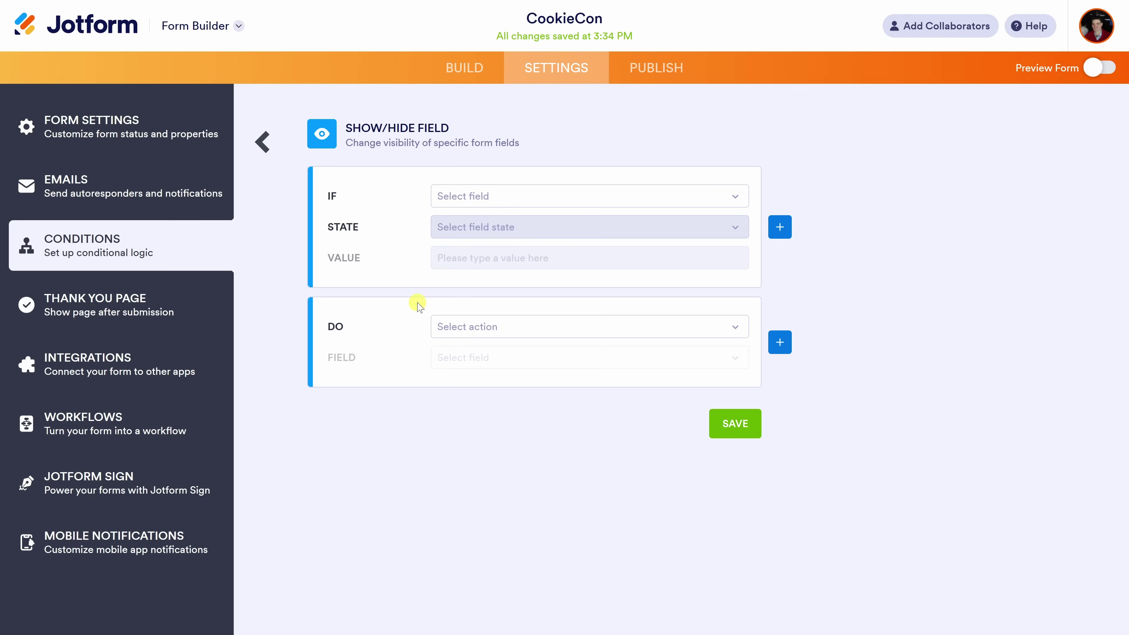
{"action": "left_click", "coordinate": [454, 200]}
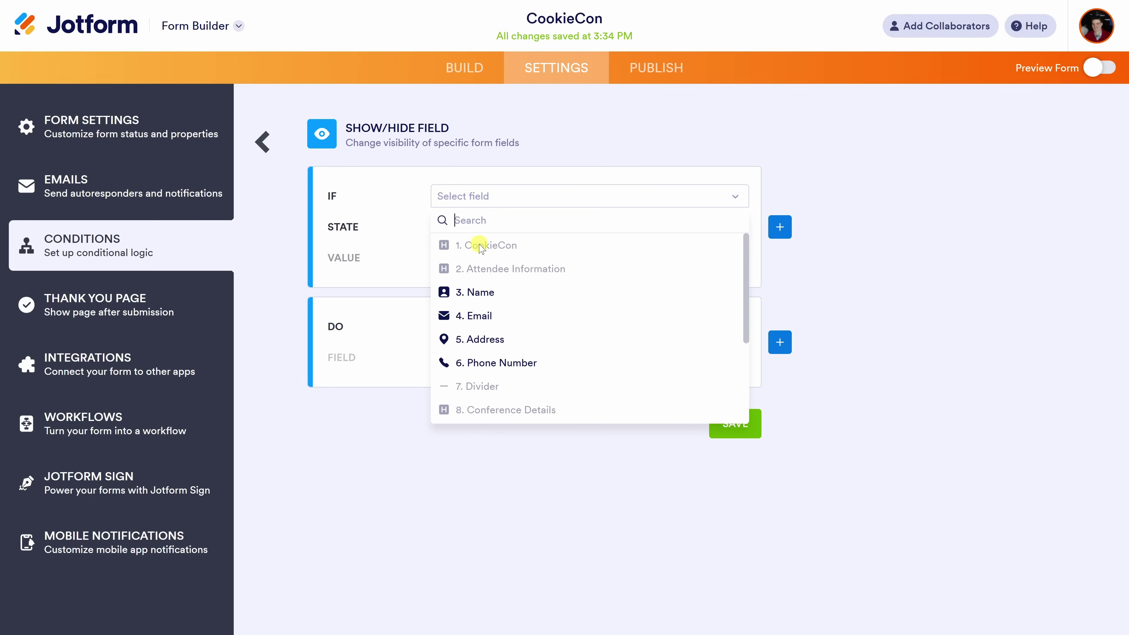
{"action": "scroll", "coordinate": [475, 276], "scroll_direction": "down", "scroll_amount": 3}
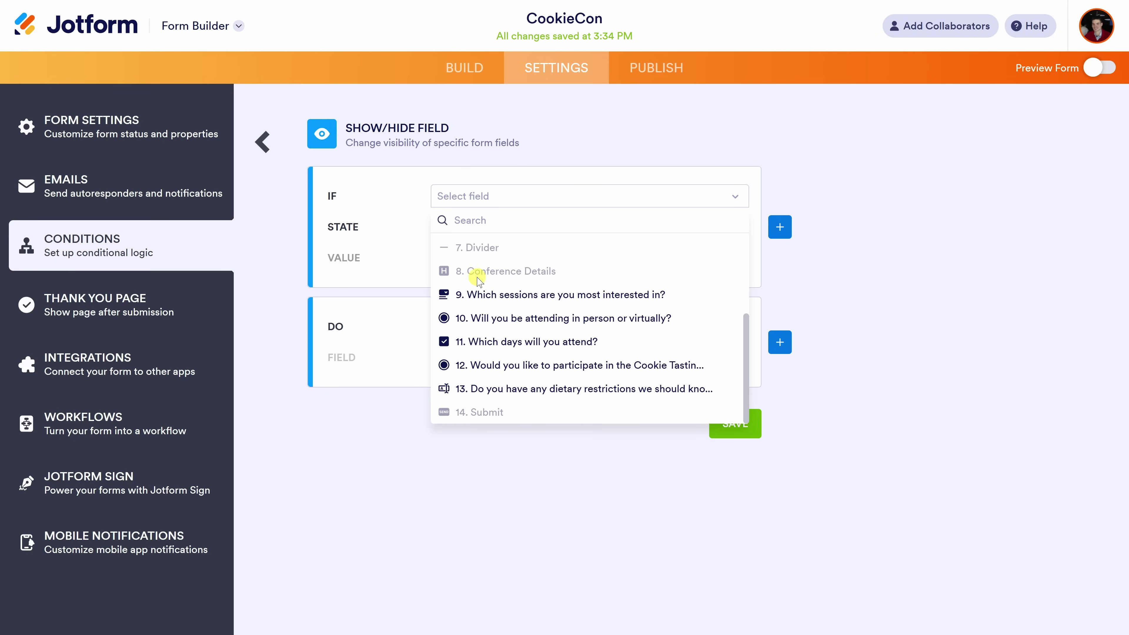
{"action": "left_click", "coordinate": [548, 367]}
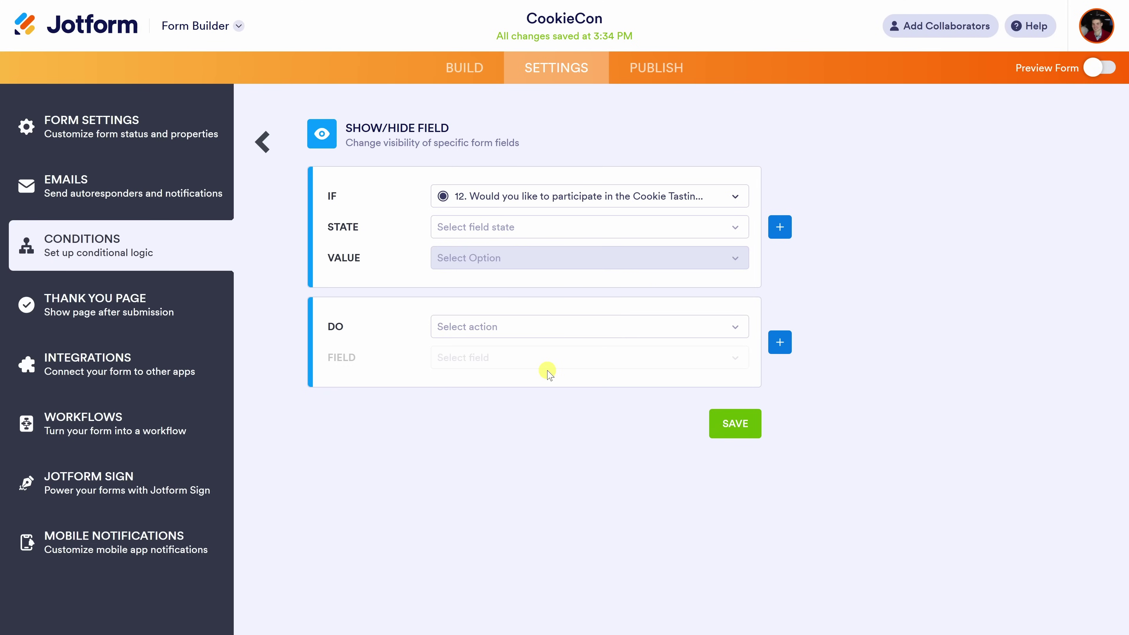
{"action": "left_click", "coordinate": [496, 229]}
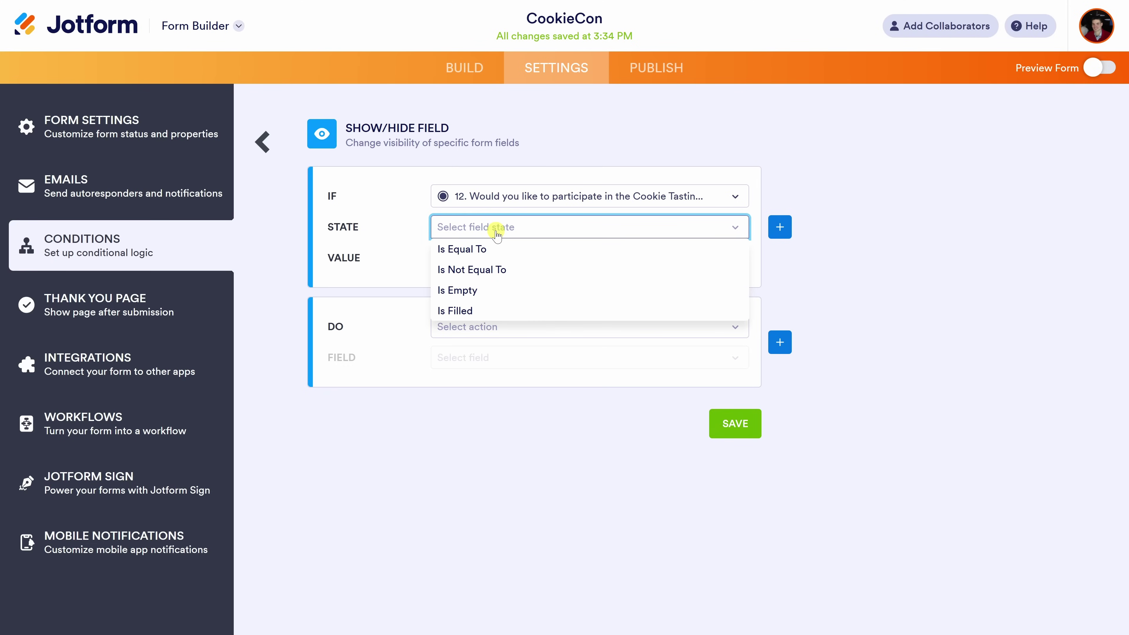
{"action": "left_click", "coordinate": [495, 249]}
{"action": "left_click", "coordinate": [496, 258]}
{"action": "left_click", "coordinate": [496, 281]}
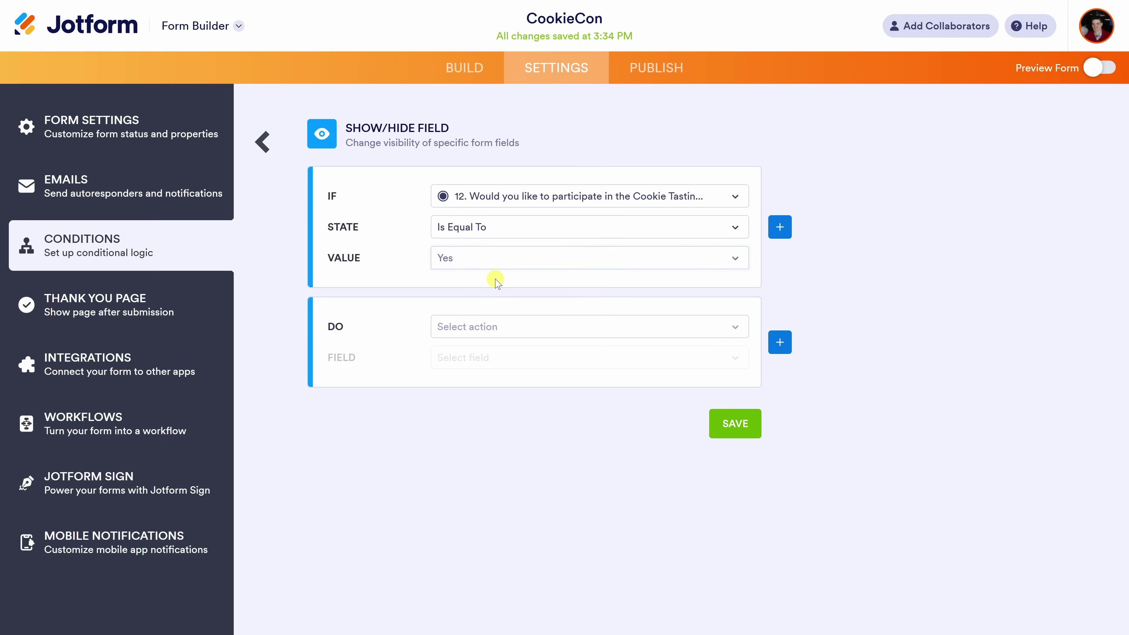
Make the condition show the dietary restrictions question, then save it.
{"action": "left_click", "coordinate": [480, 329]}
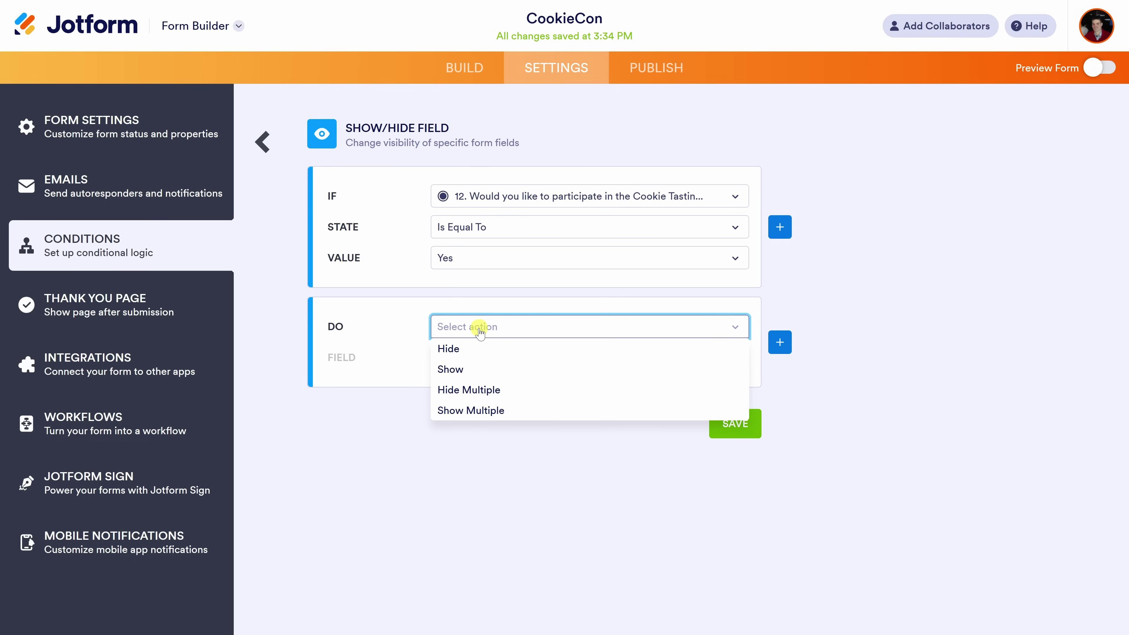
{"action": "left_click", "coordinate": [474, 369]}
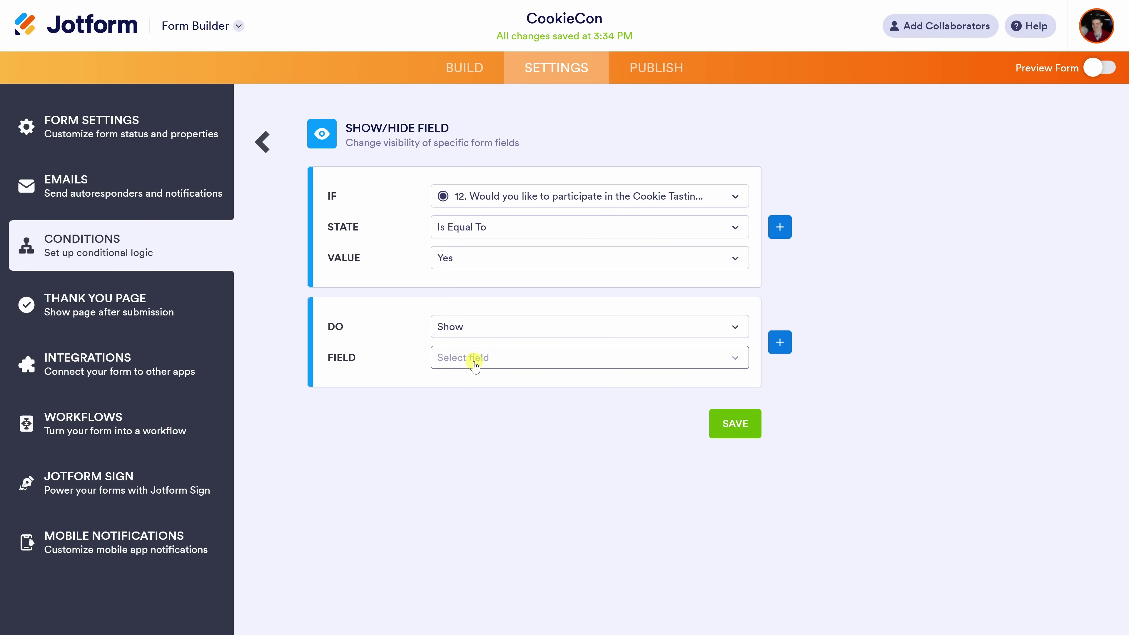
{"action": "left_click", "coordinate": [493, 358]}
{"action": "scroll", "coordinate": [511, 431], "scroll_direction": "down", "scroll_amount": 3}
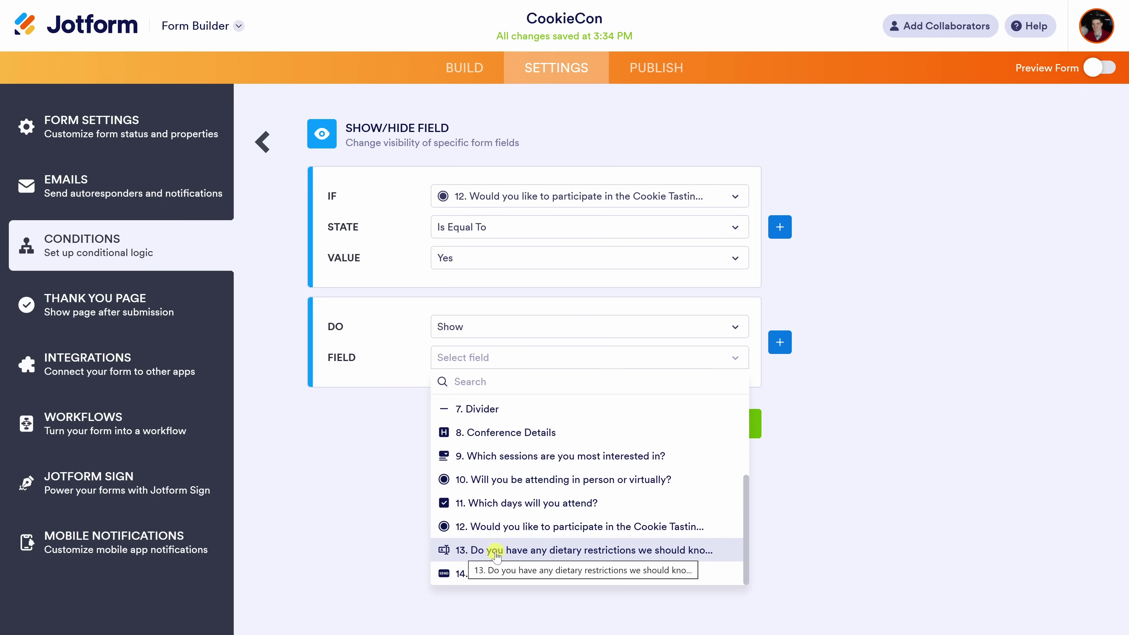
{"action": "left_click", "coordinate": [604, 552]}
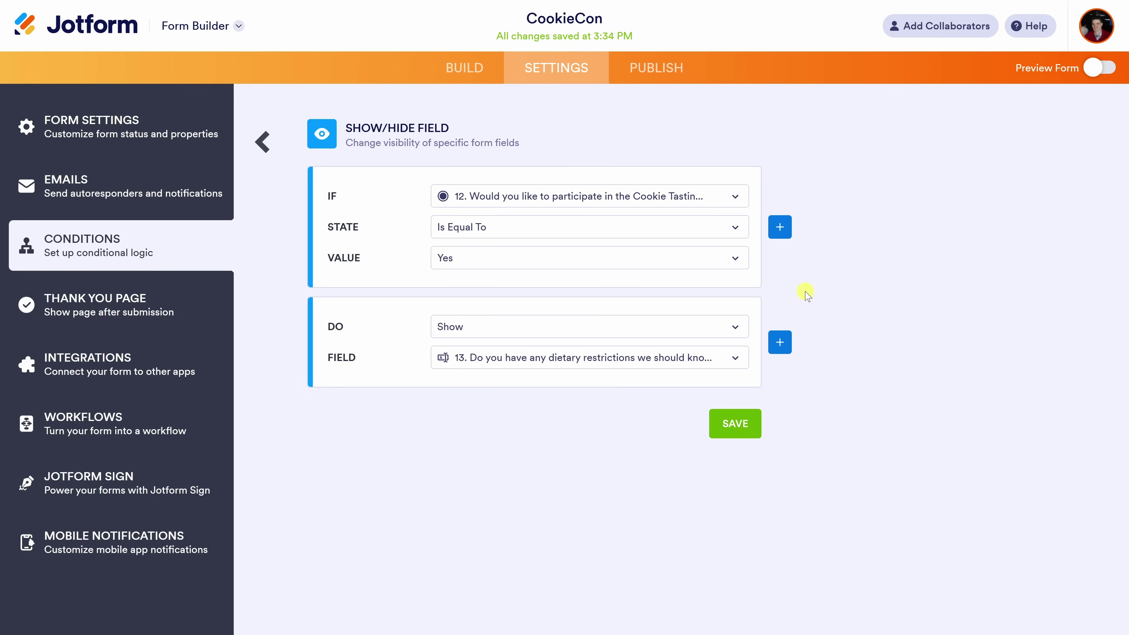
{"action": "left_click", "coordinate": [731, 426]}
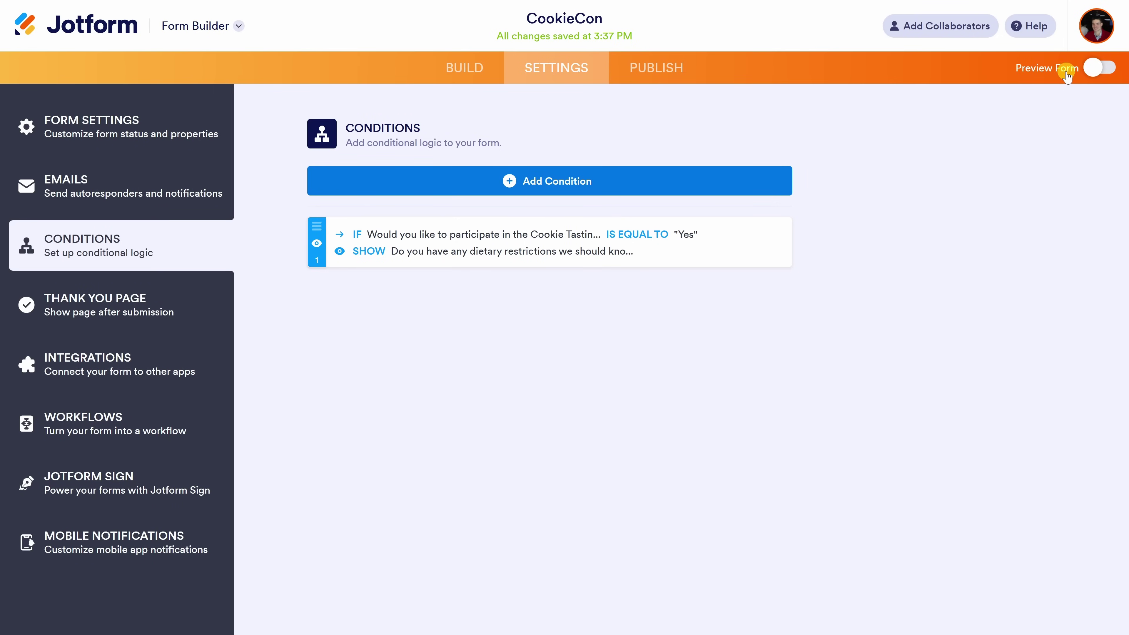
{"action": "left_click", "coordinate": [1097, 68]}
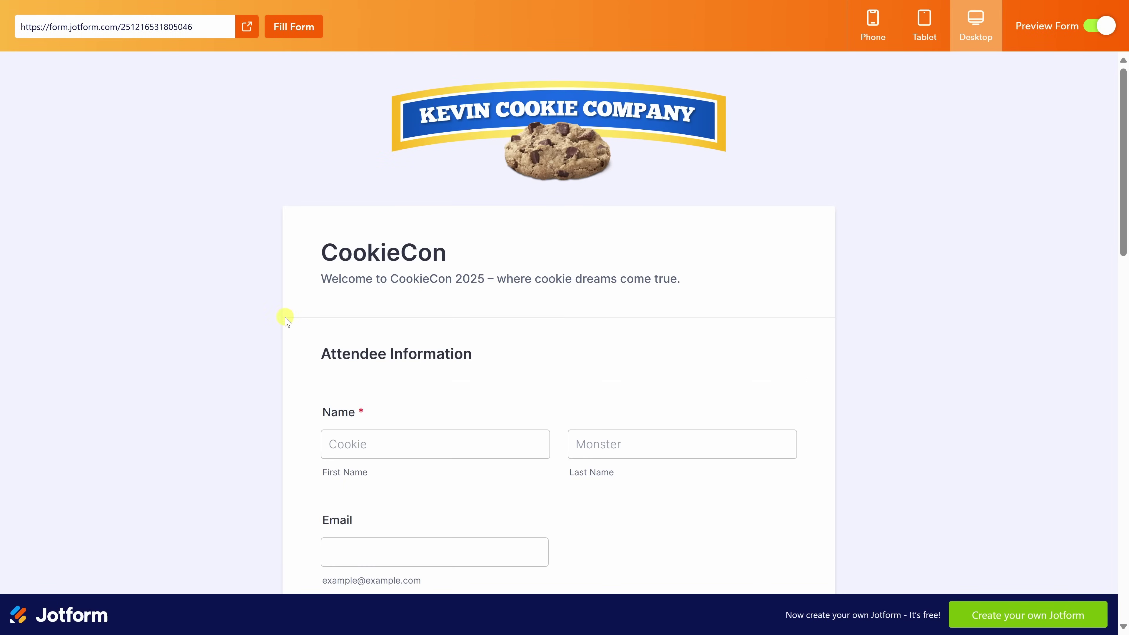
{"action": "scroll", "coordinate": [644, 158], "scroll_direction": "down", "scroll_amount": 15}
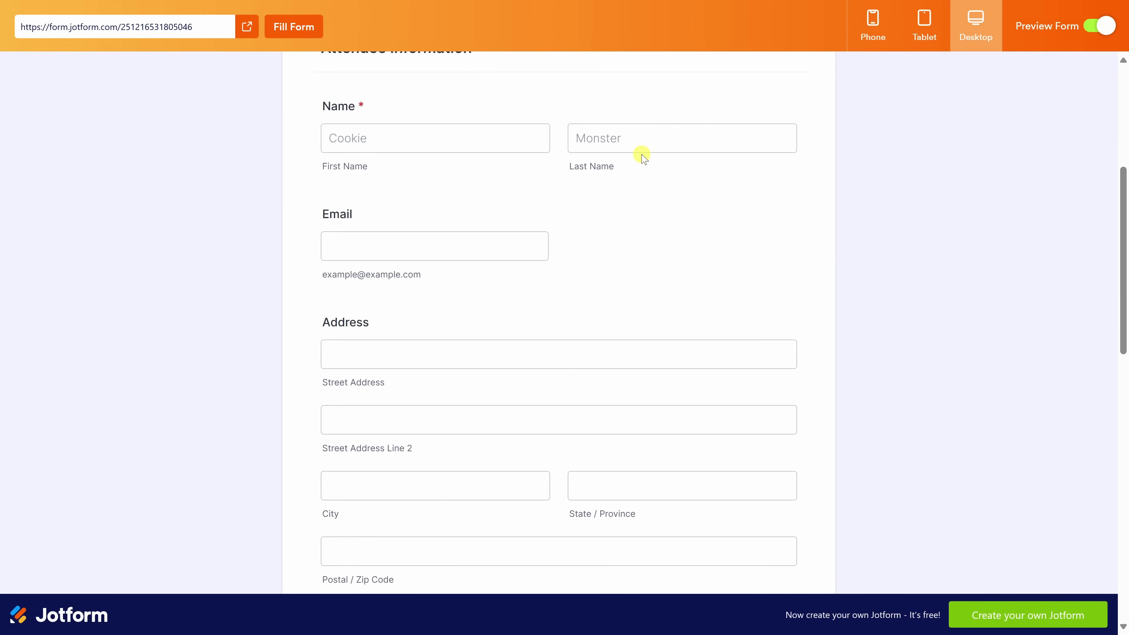
{"action": "scroll", "coordinate": [643, 158], "scroll_direction": "down", "scroll_amount": 7}
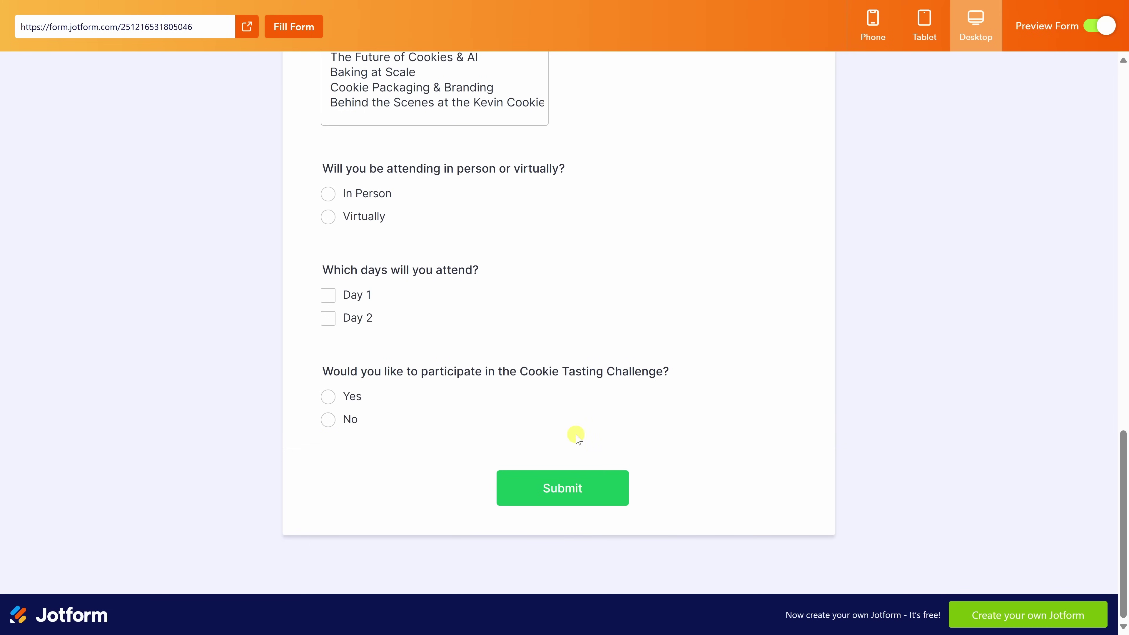
{"action": "left_click", "coordinate": [329, 420]}
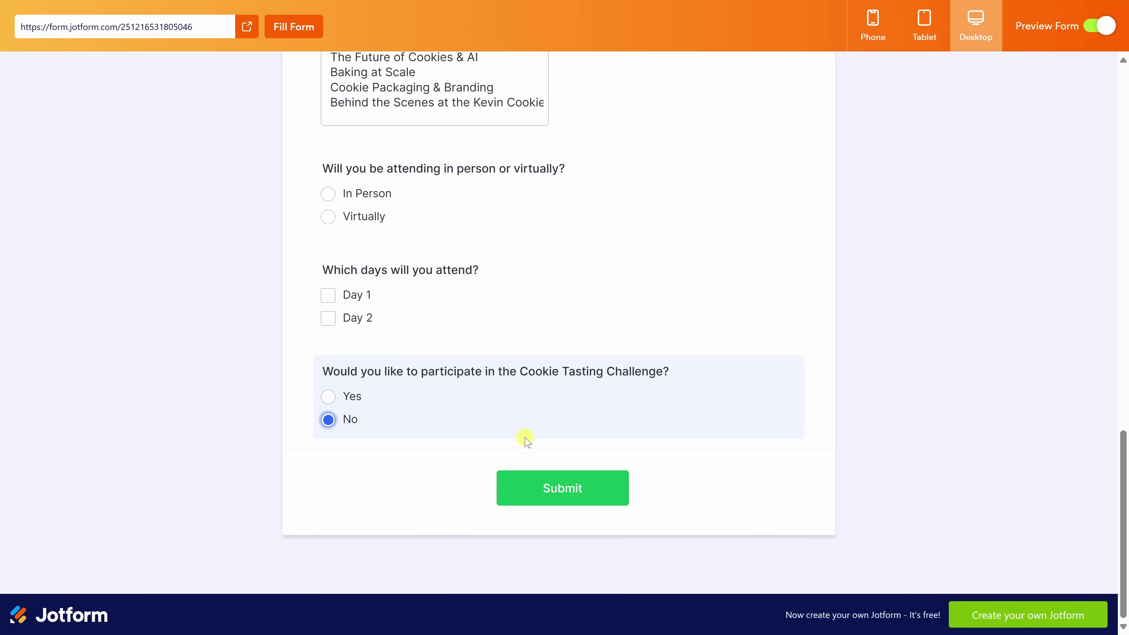
{"action": "left_click", "coordinate": [329, 397]}
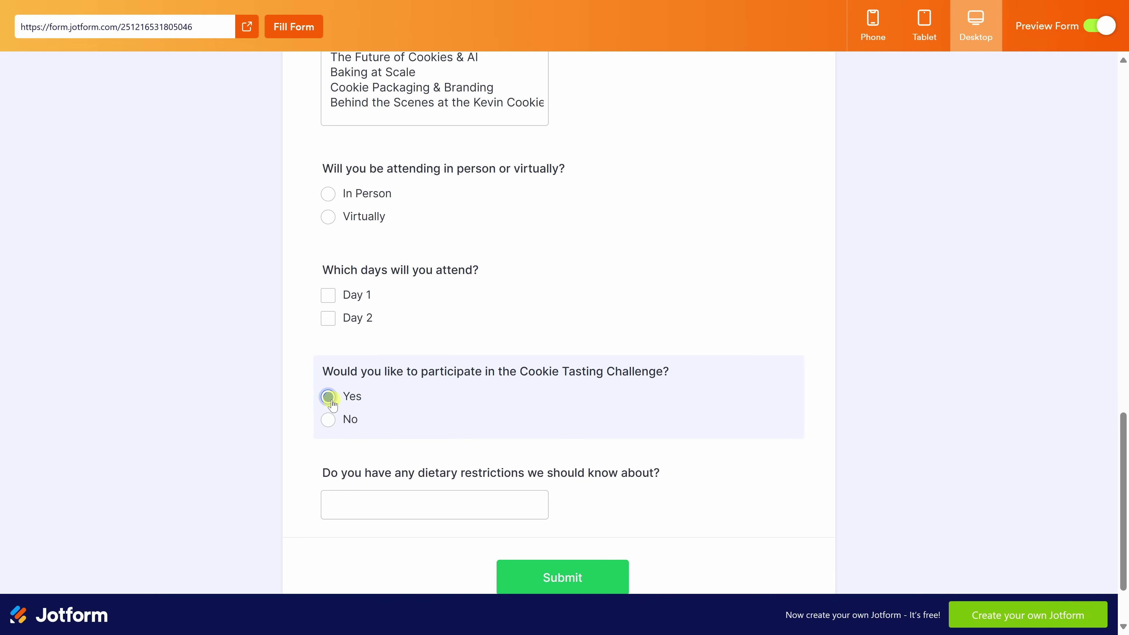
{"action": "scroll", "coordinate": [333, 404], "scroll_direction": "down", "scroll_amount": 2}
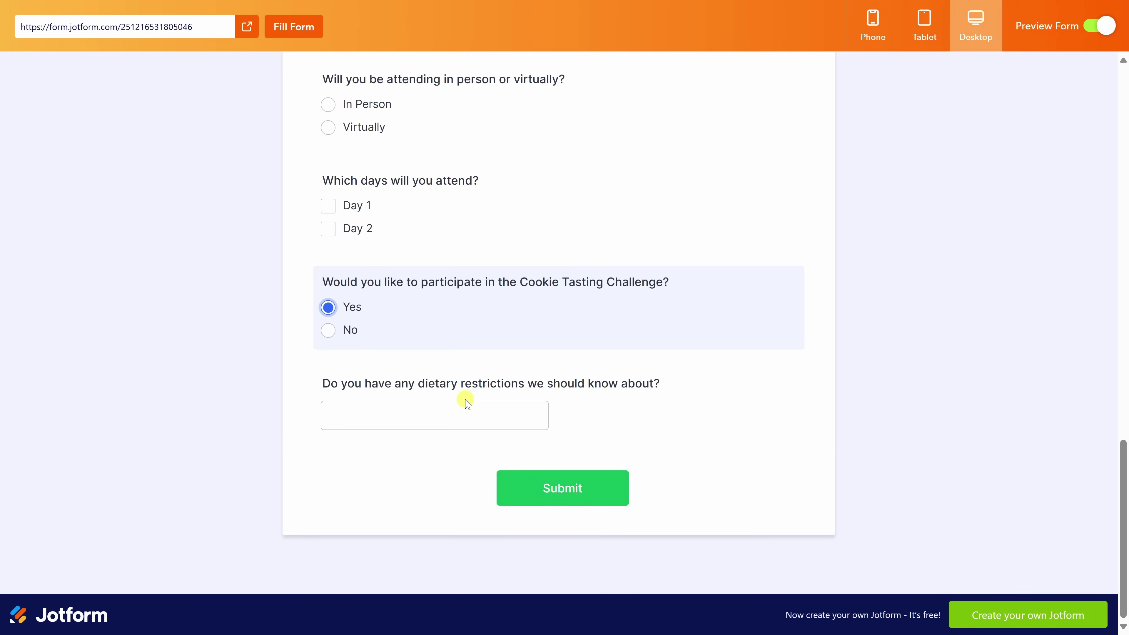
{"action": "left_click", "coordinate": [1095, 29]}
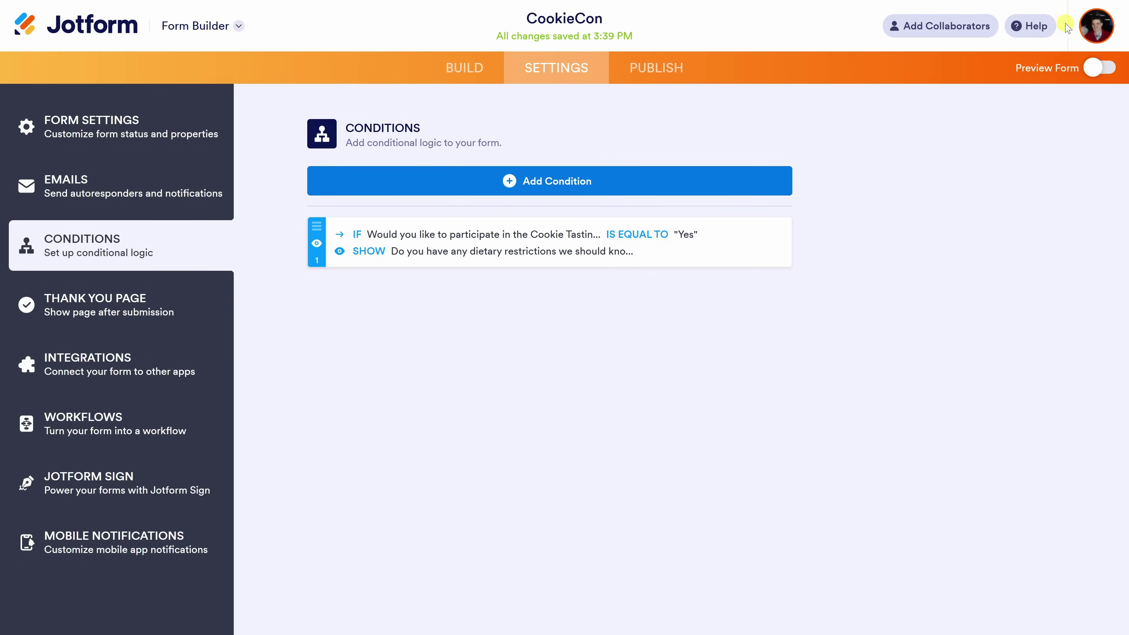
Return to the form builder and browse the Payments elements list.
{"action": "left_click", "coordinate": [449, 74]}
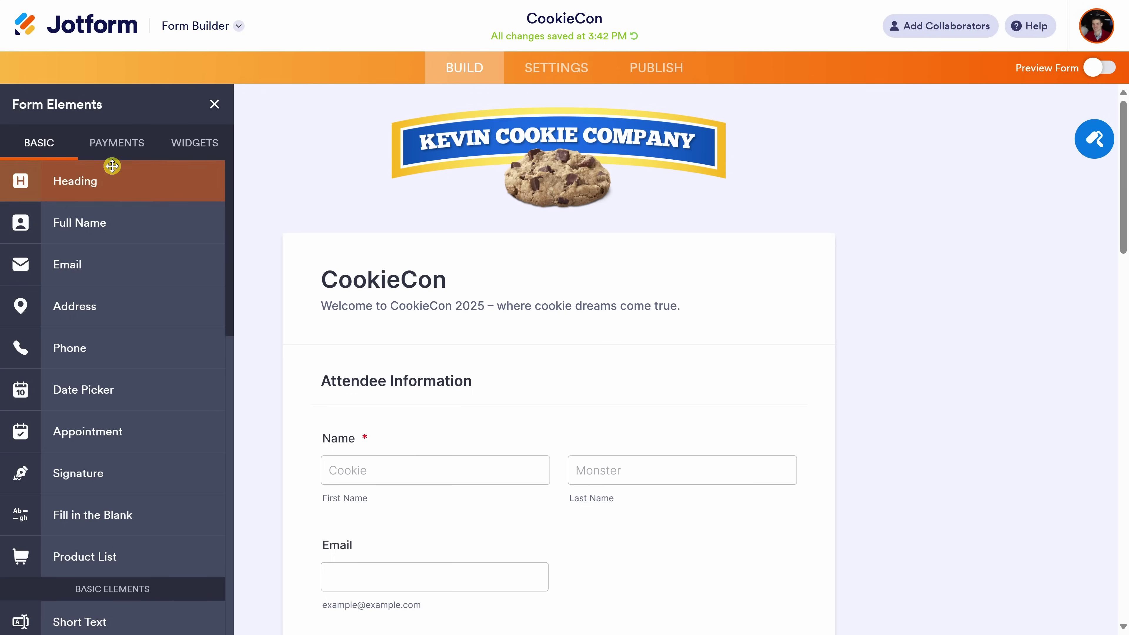
{"action": "left_click", "coordinate": [116, 153]}
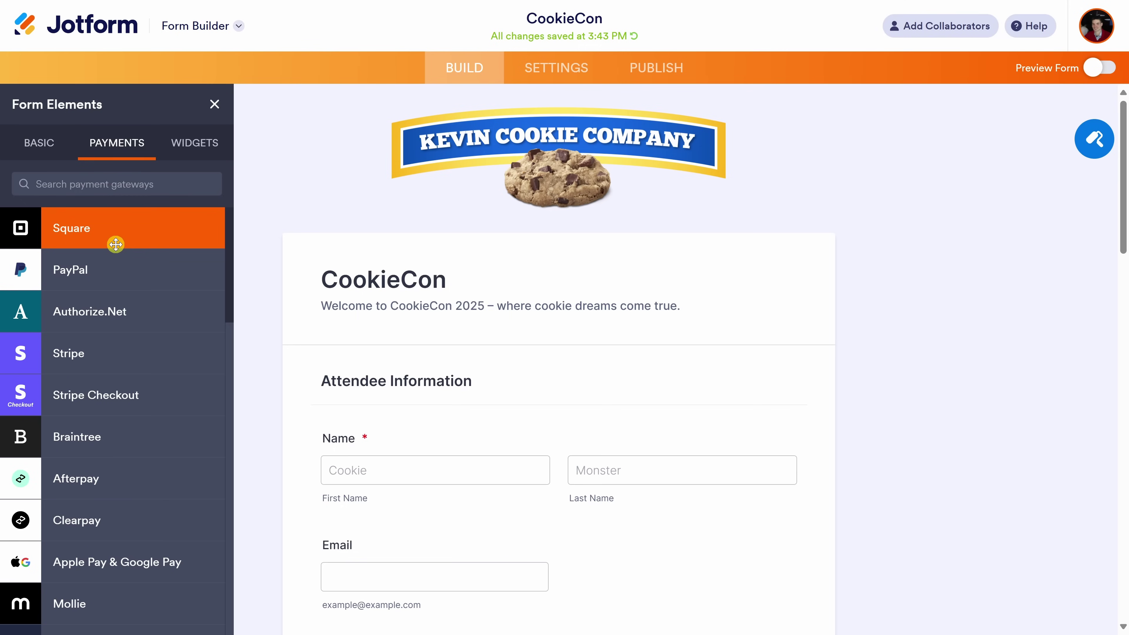
{"action": "scroll", "coordinate": [126, 316], "scroll_direction": "down", "scroll_amount": 5}
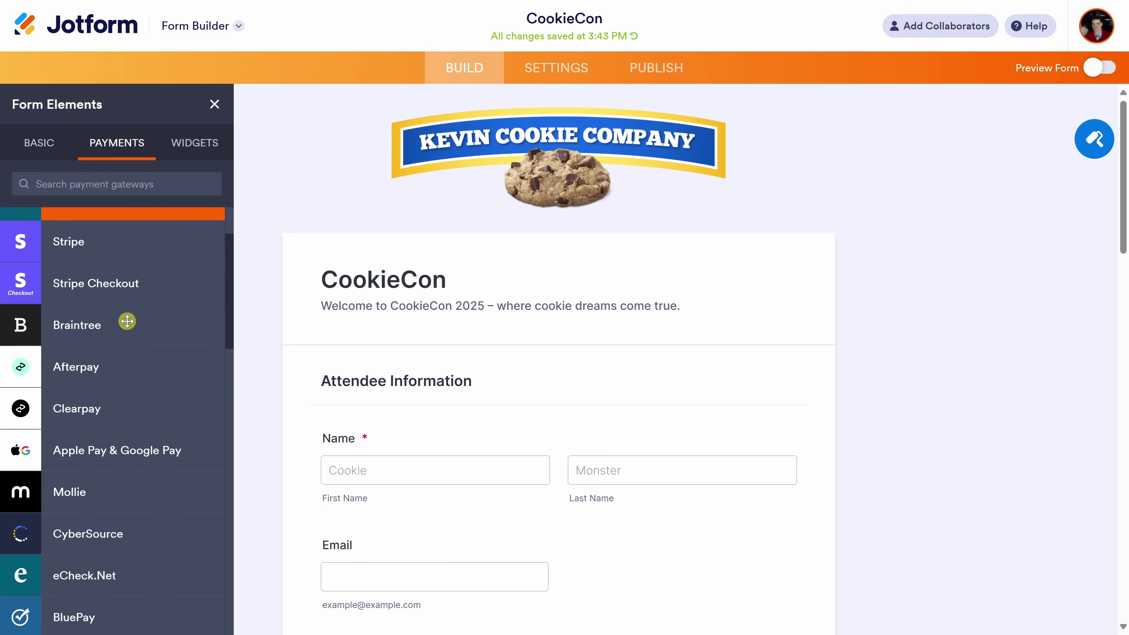
{"action": "scroll", "coordinate": [127, 321], "scroll_direction": "down", "scroll_amount": 10}
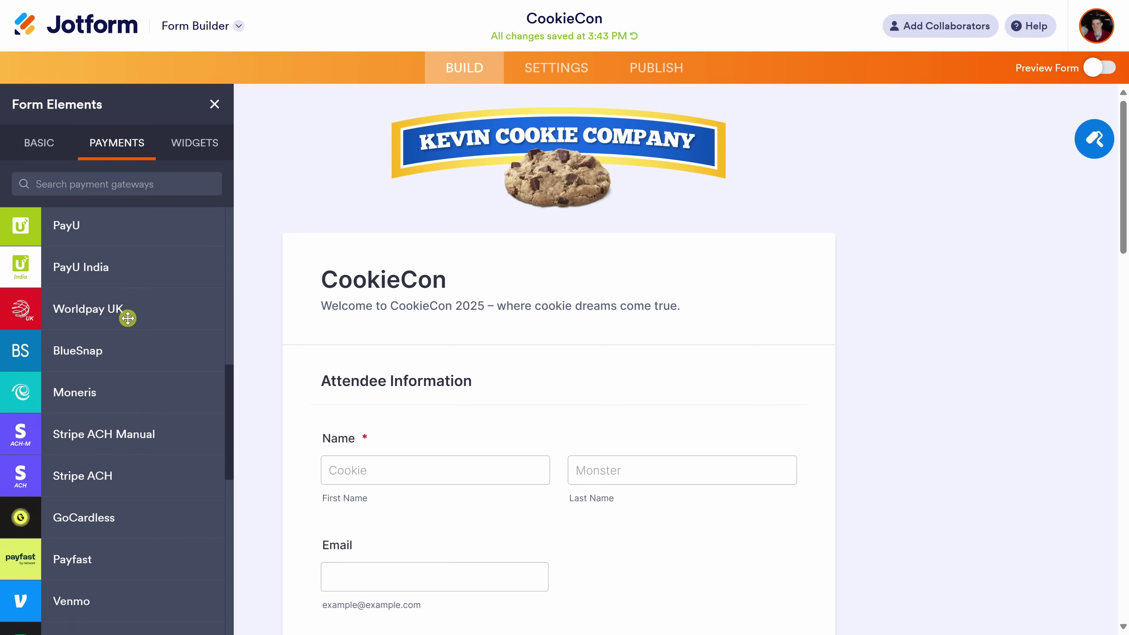
{"action": "scroll", "coordinate": [127, 318], "scroll_direction": "down", "scroll_amount": 11}
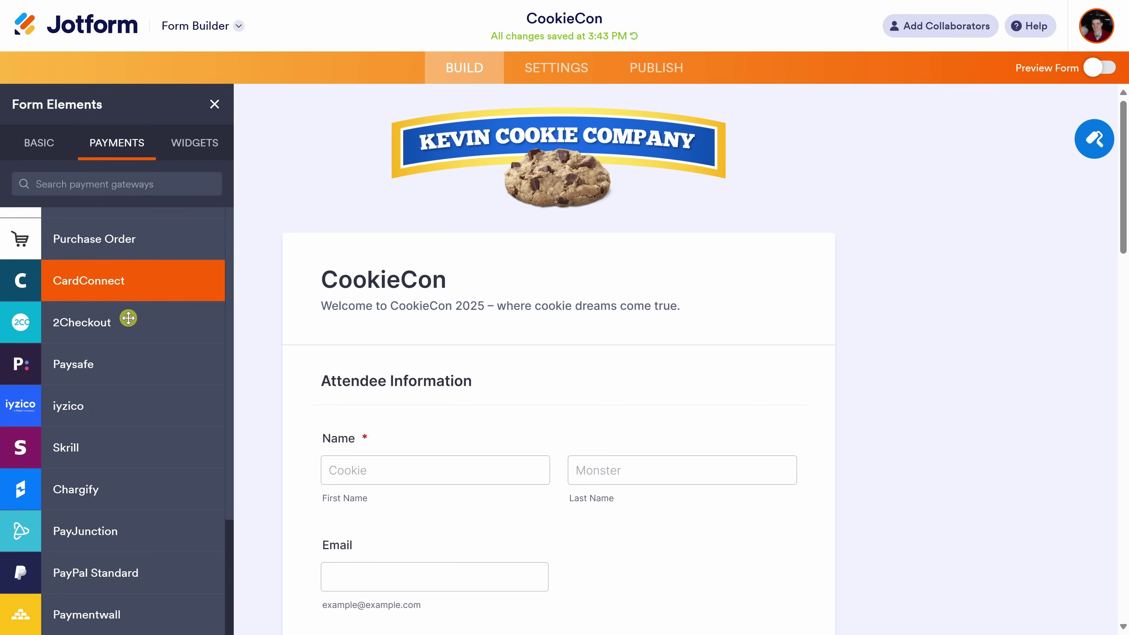
{"action": "scroll", "coordinate": [128, 318], "scroll_direction": "up", "scroll_amount": 7}
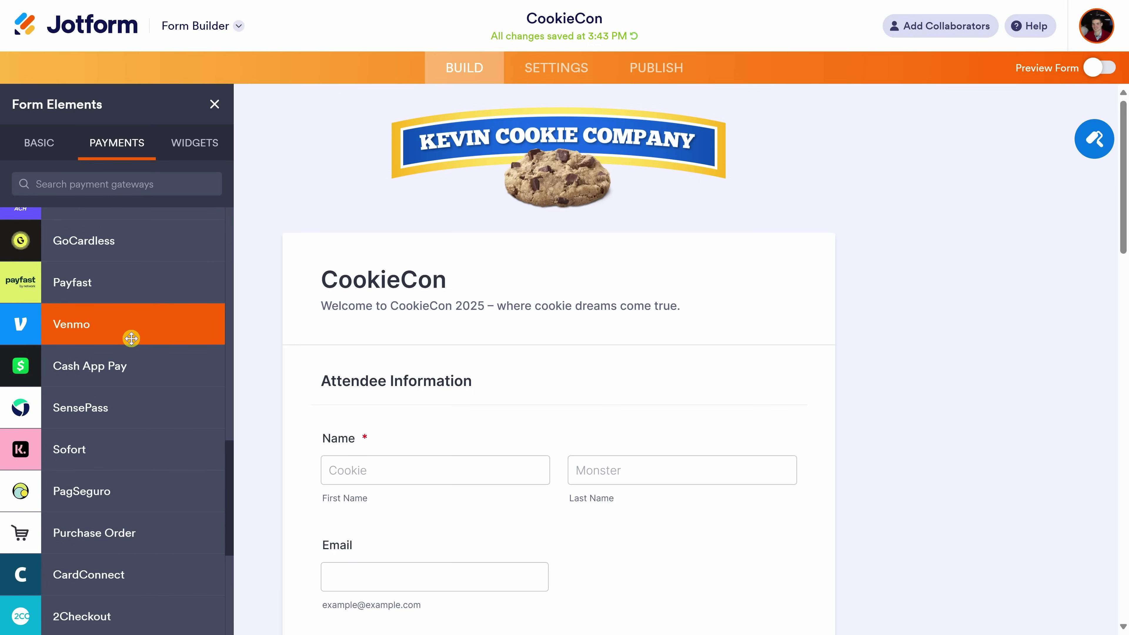
{"action": "scroll", "coordinate": [131, 336], "scroll_direction": "up", "scroll_amount": 20}
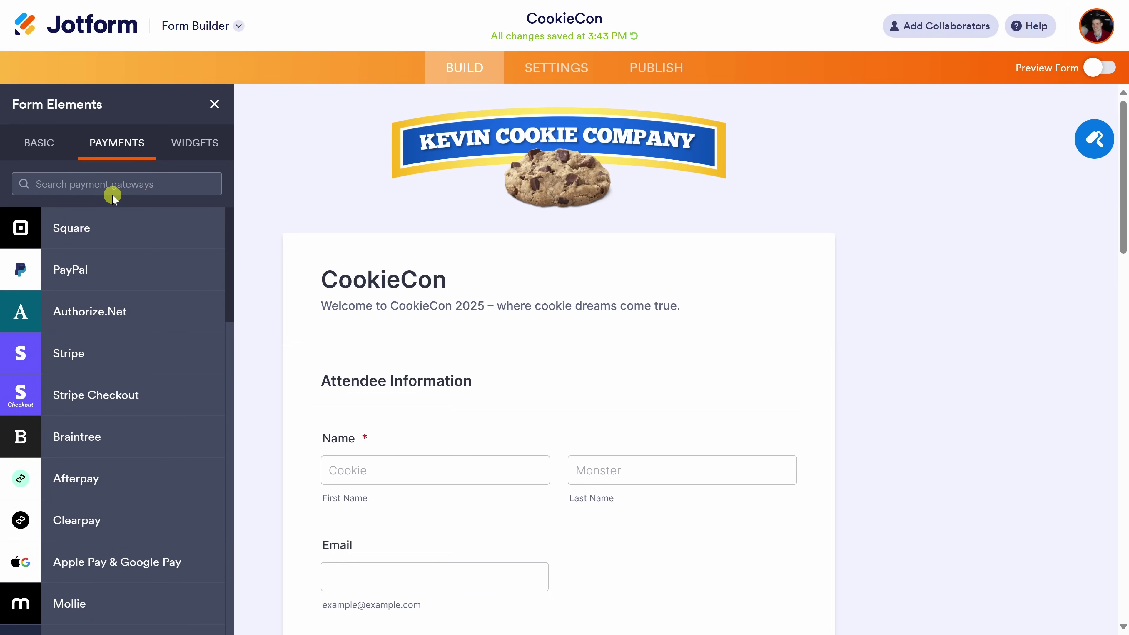
Scroll through the Widgets list, then close the Form Elements panel.
{"action": "left_click", "coordinate": [189, 144]}
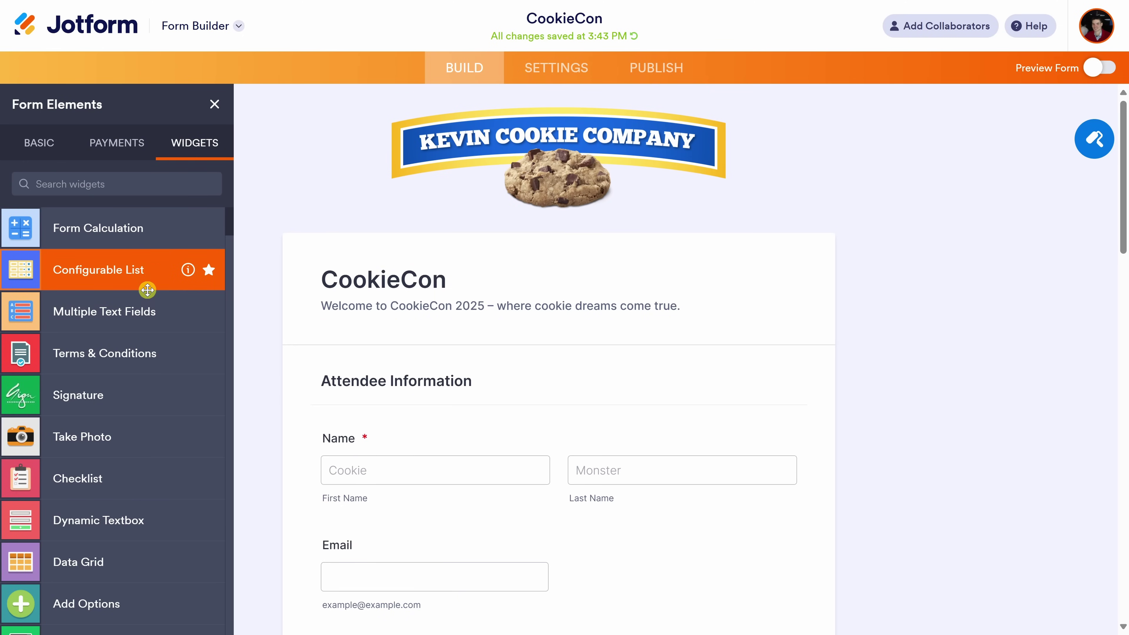
{"action": "scroll", "coordinate": [147, 290], "scroll_direction": "down", "scroll_amount": 3}
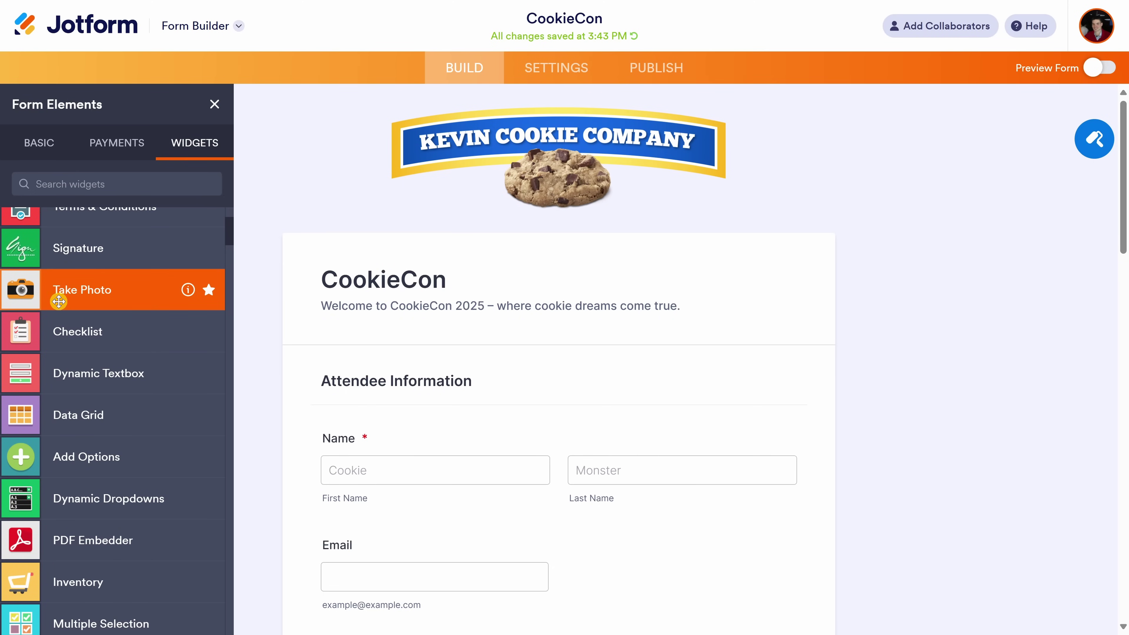
{"action": "scroll", "coordinate": [112, 297], "scroll_direction": "down", "scroll_amount": 5}
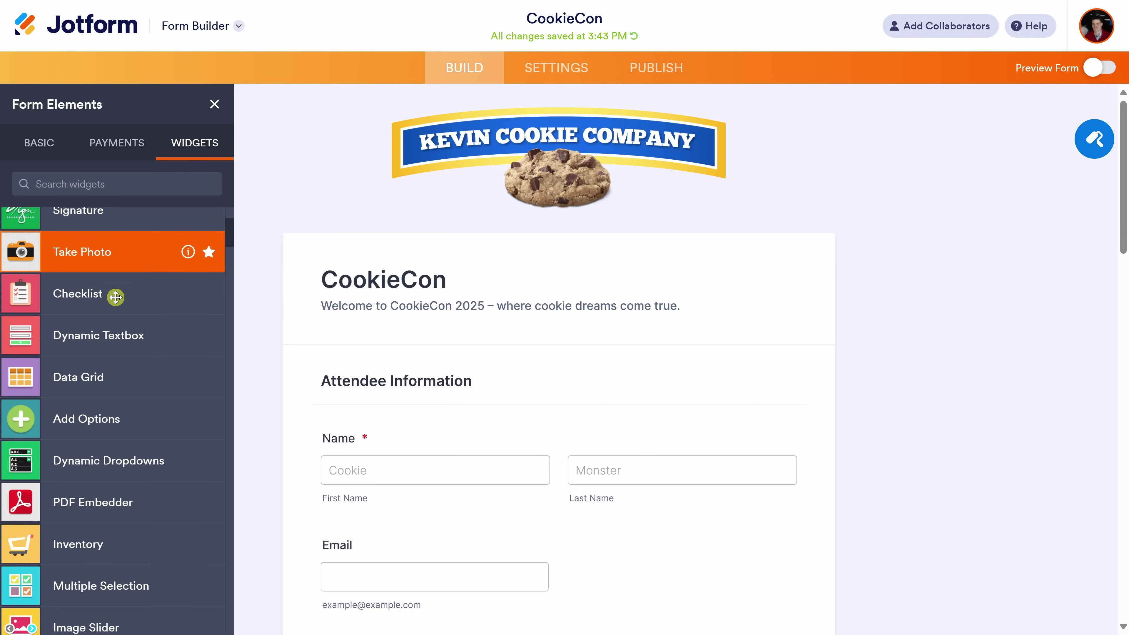
{"action": "scroll", "coordinate": [128, 325], "scroll_direction": "down", "scroll_amount": 8}
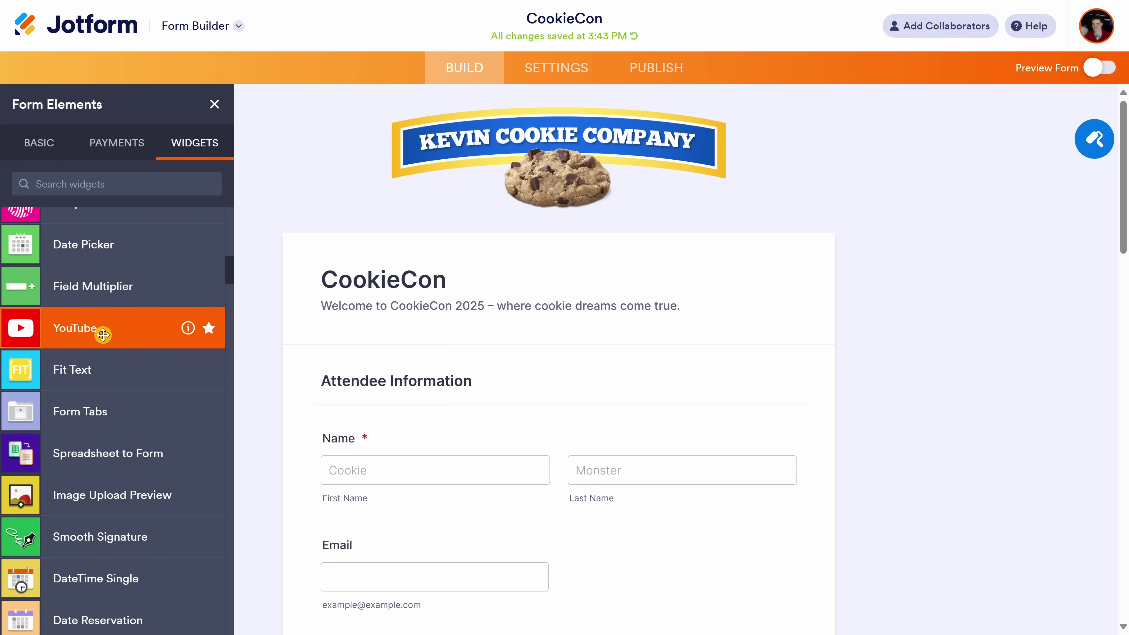
{"action": "scroll", "coordinate": [127, 327], "scroll_direction": "down", "scroll_amount": 7}
{"action": "scroll", "coordinate": [128, 326], "scroll_direction": "down", "scroll_amount": 20}
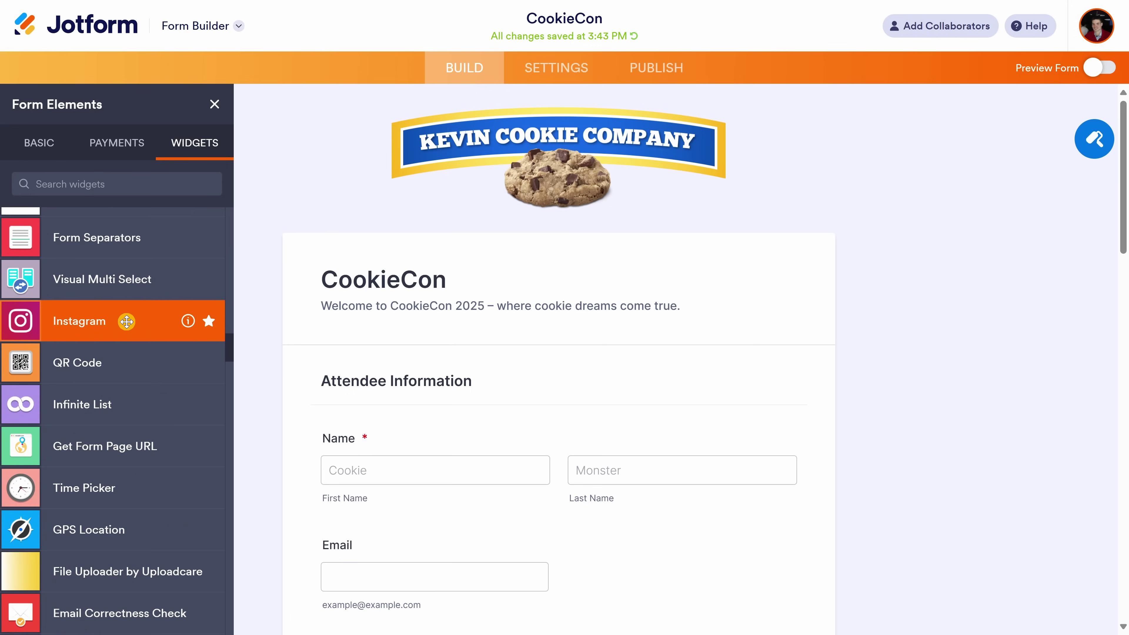
{"action": "scroll", "coordinate": [126, 324], "scroll_direction": "down", "scroll_amount": 14}
{"action": "scroll", "coordinate": [125, 326], "scroll_direction": "down", "scroll_amount": 7}
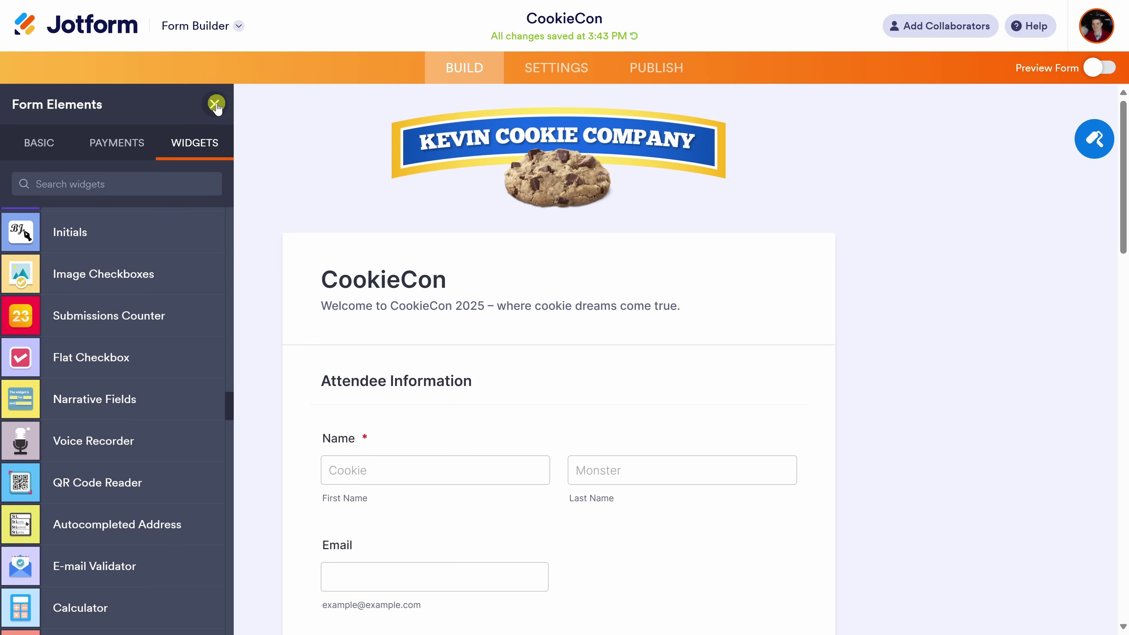
{"action": "left_click", "coordinate": [214, 106]}
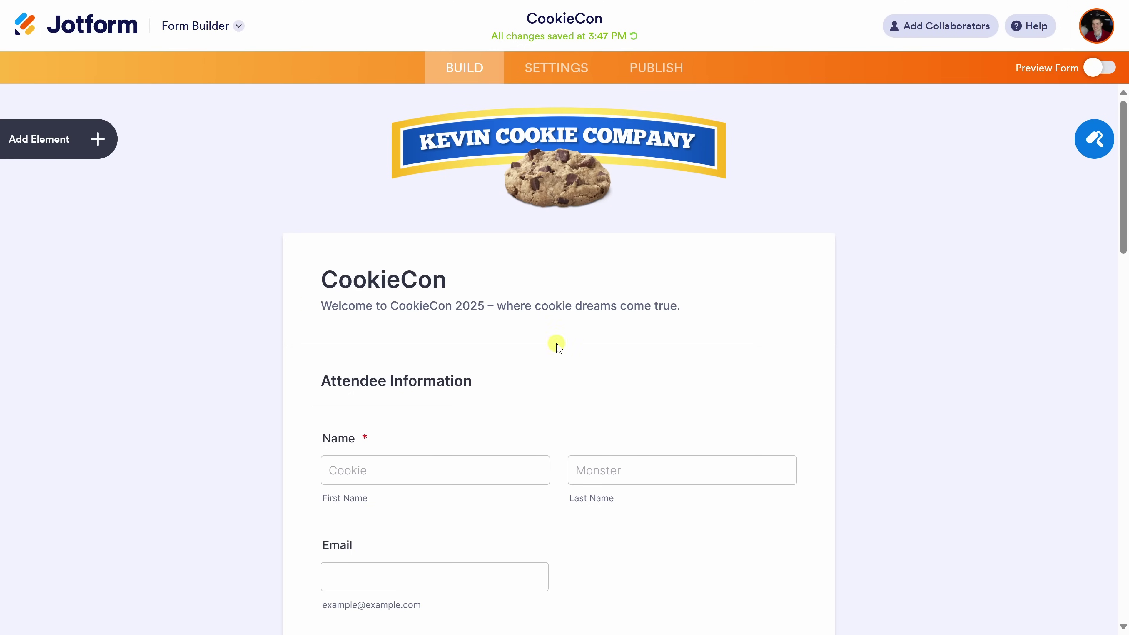
In Form Designer, apply the tan colour scheme: page #5a4b44, form #efe8d4, font #321f16.
{"action": "left_click", "coordinate": [1090, 140]}
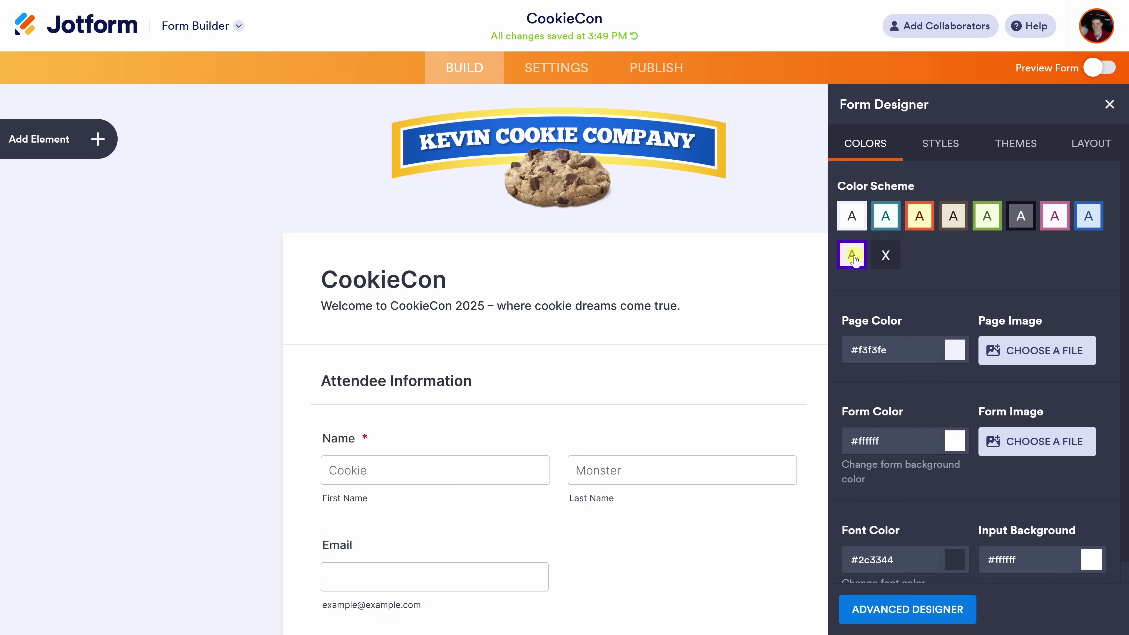
{"action": "scroll", "coordinate": [911, 429], "scroll_direction": "down", "scroll_amount": 1}
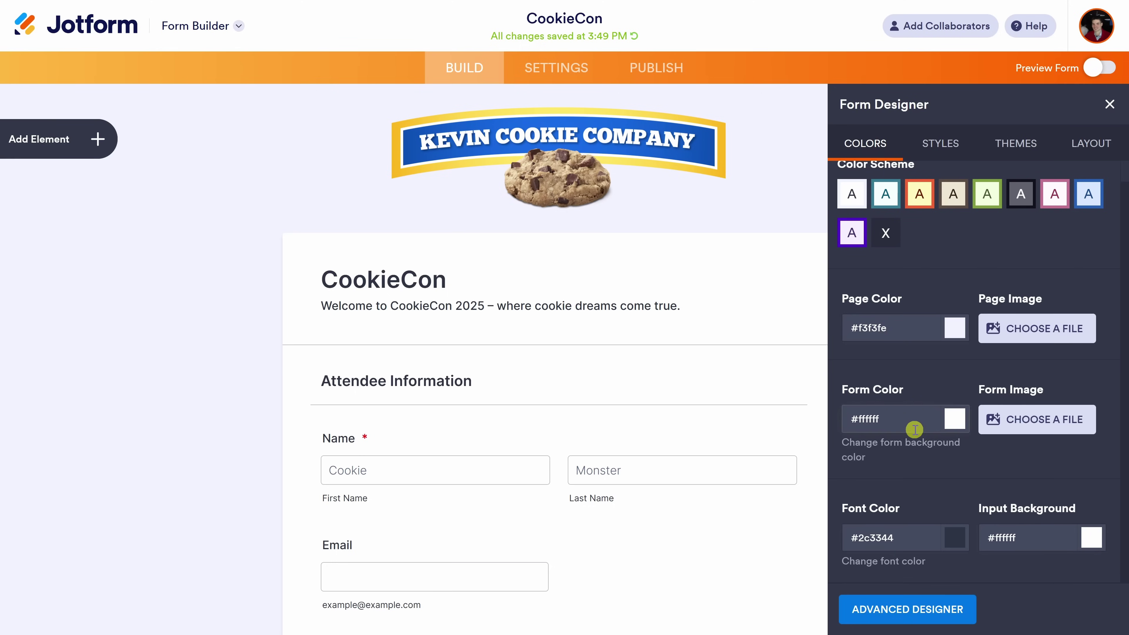
{"action": "scroll", "coordinate": [979, 512], "scroll_direction": "up", "scroll_amount": 1}
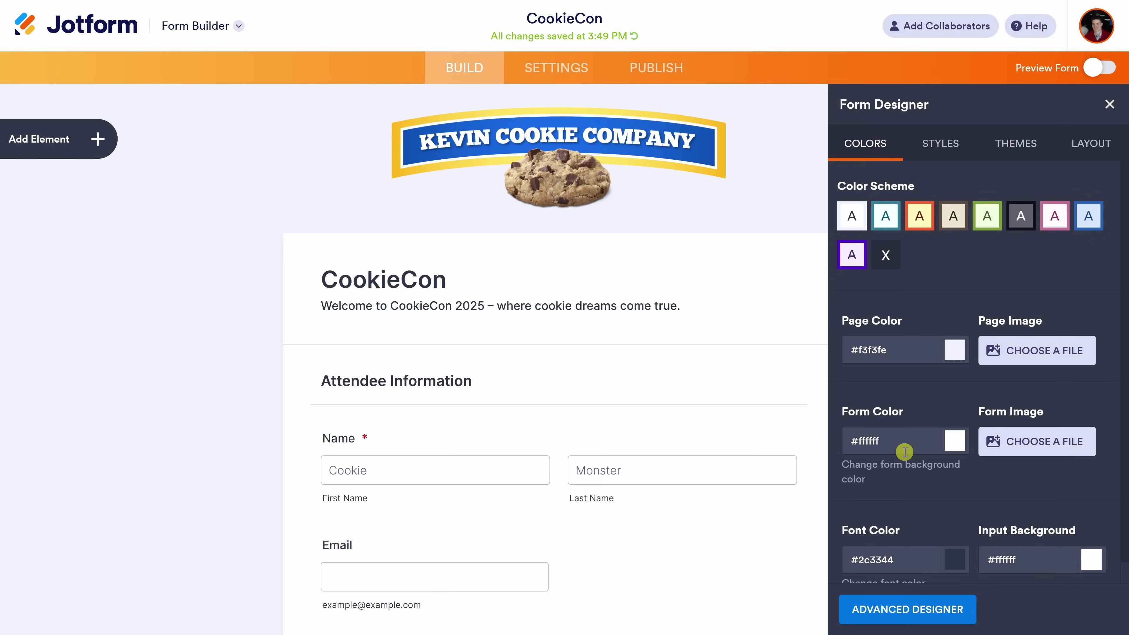
{"action": "left_click", "coordinate": [956, 222]}
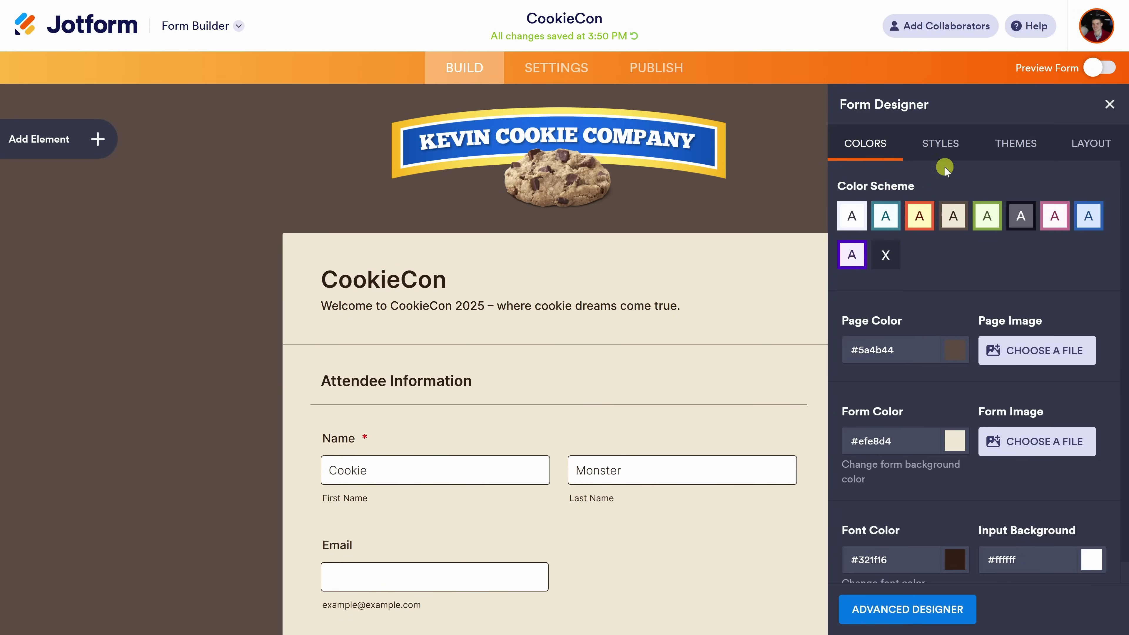
Review the Styles, Themes and Layout tabs, then return to Colors.
{"action": "left_click", "coordinate": [945, 152]}
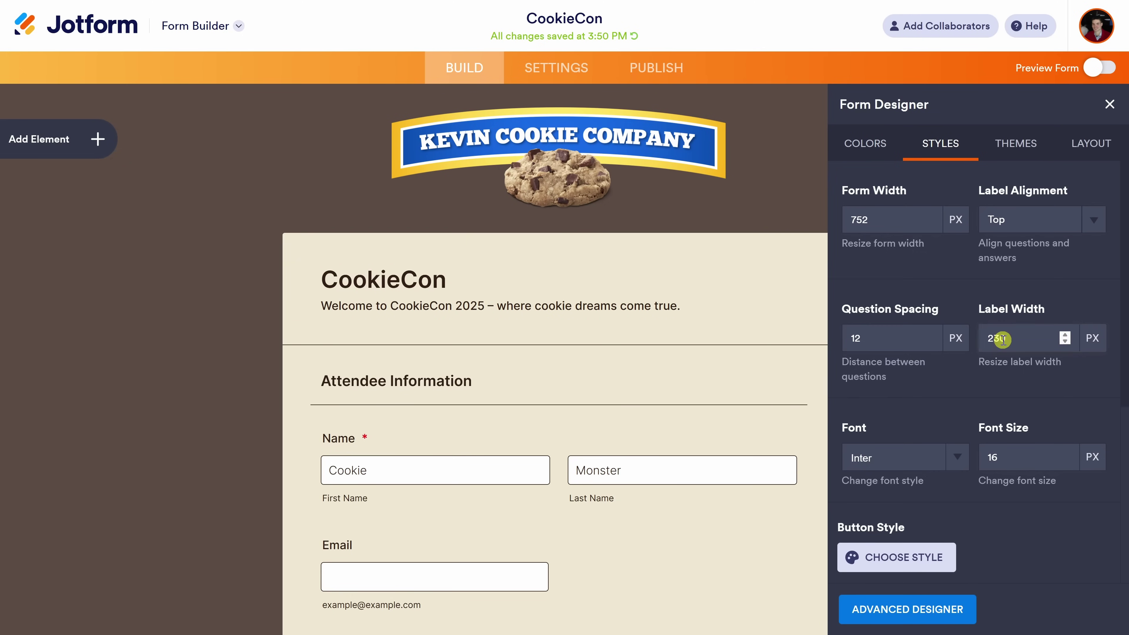
{"action": "scroll", "coordinate": [1002, 339], "scroll_direction": "down", "scroll_amount": 6}
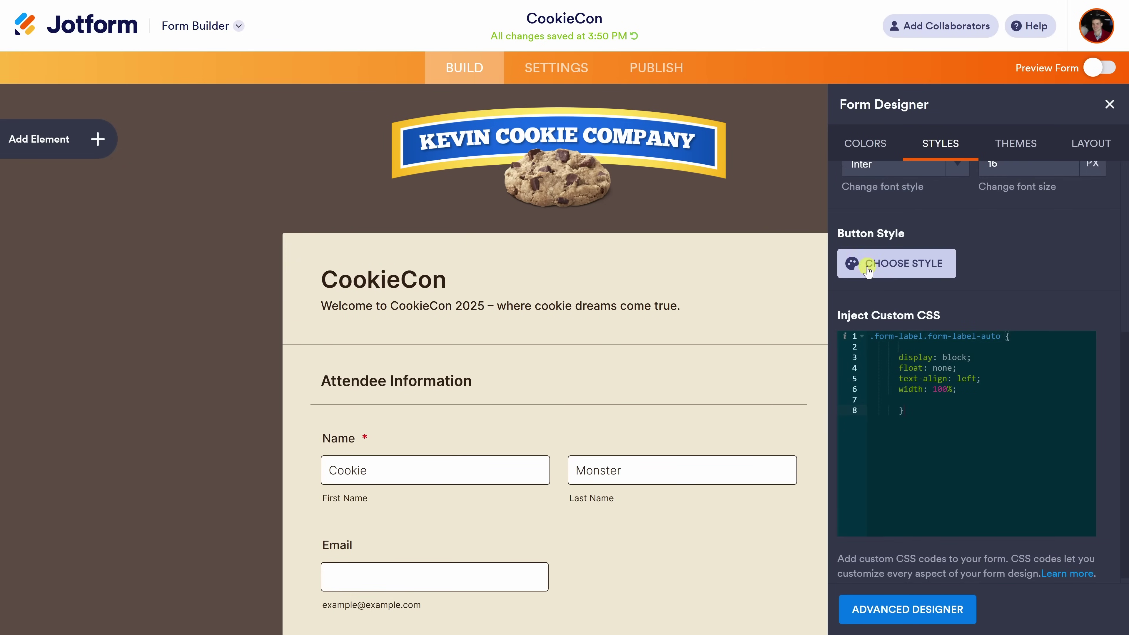
{"action": "left_click", "coordinate": [1007, 151]}
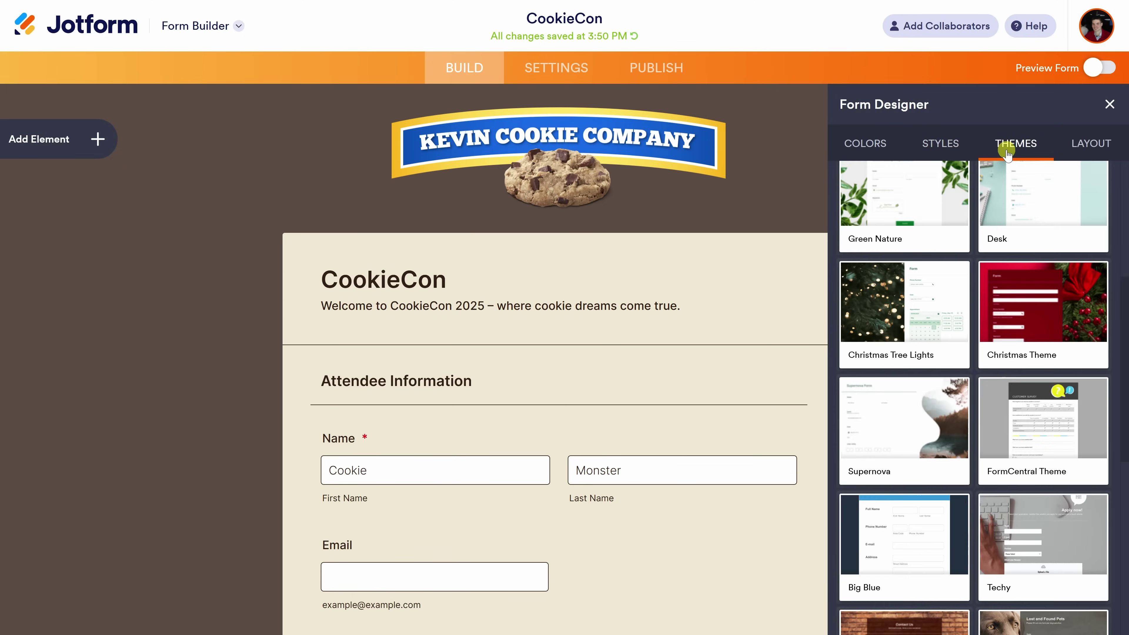
{"action": "scroll", "coordinate": [984, 231], "scroll_direction": "down", "scroll_amount": 10}
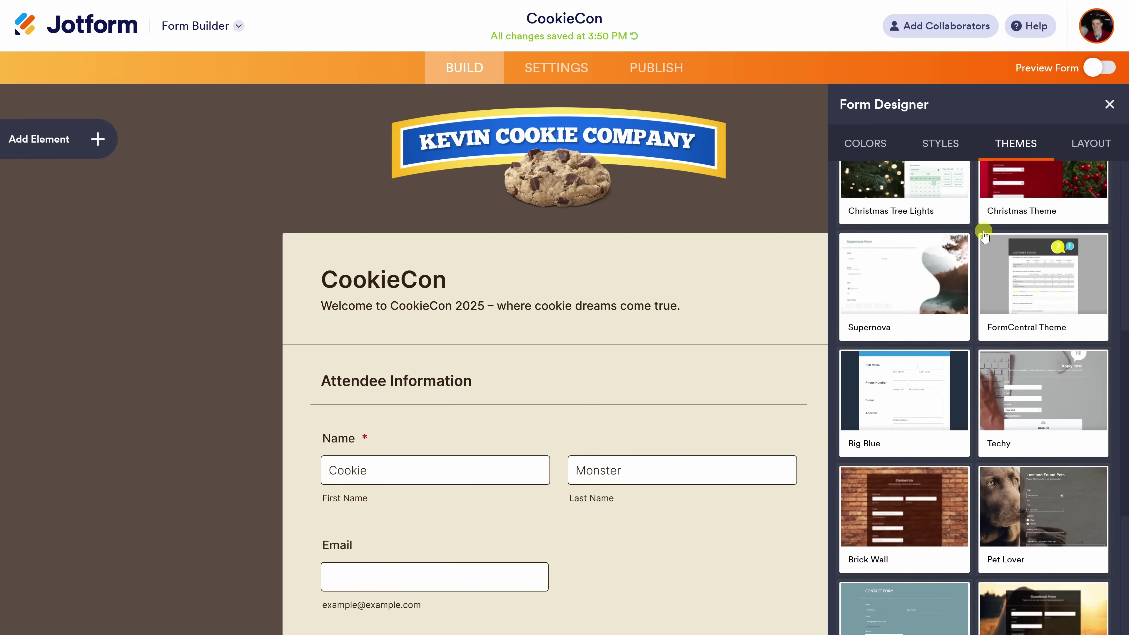
{"action": "scroll", "coordinate": [984, 231], "scroll_direction": "up", "scroll_amount": 10}
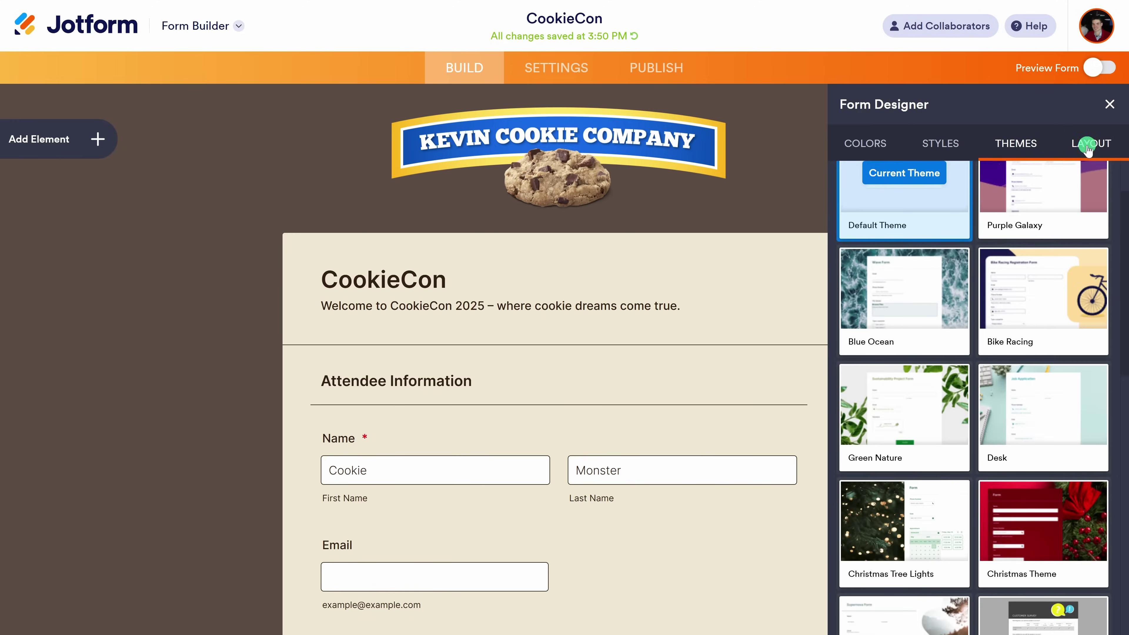
{"action": "left_click", "coordinate": [1088, 147]}
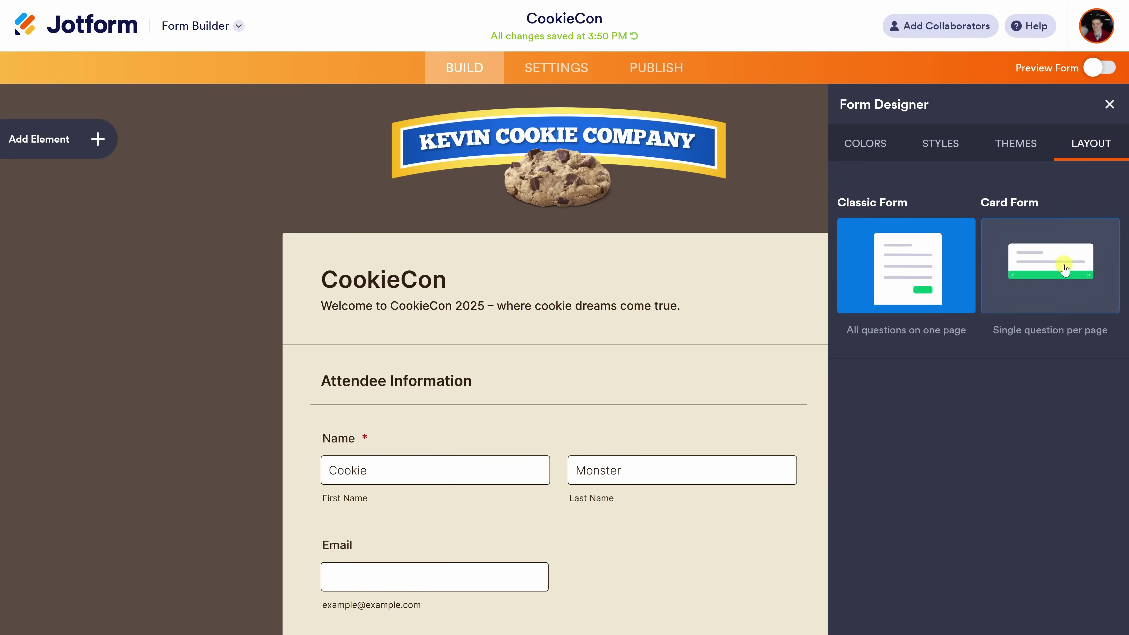
{"action": "left_click", "coordinate": [869, 143]}
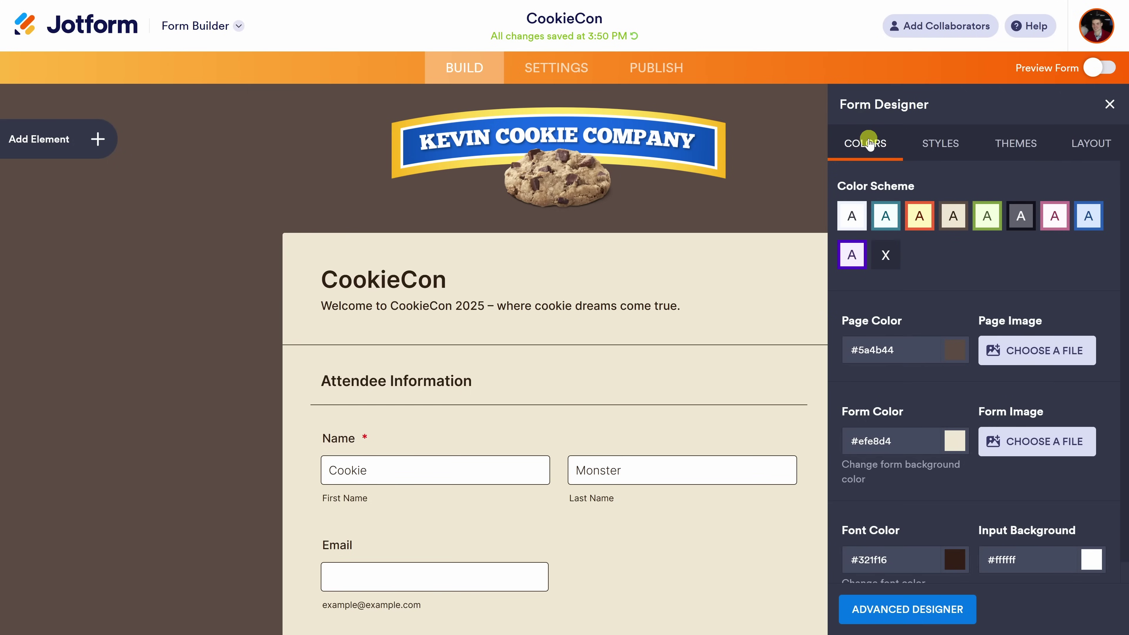
Look over the Form Designer's advanced and custom CSS options, then close the designer.
{"action": "left_click", "coordinate": [912, 613]}
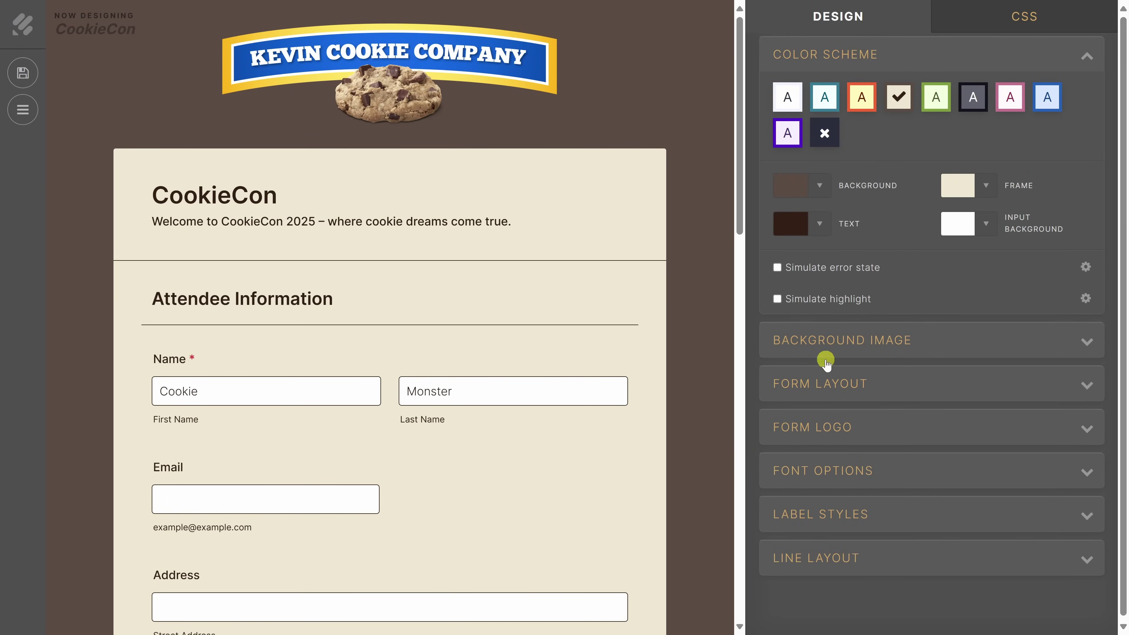
{"action": "left_click", "coordinate": [987, 15]}
{"action": "left_click", "coordinate": [861, 20]}
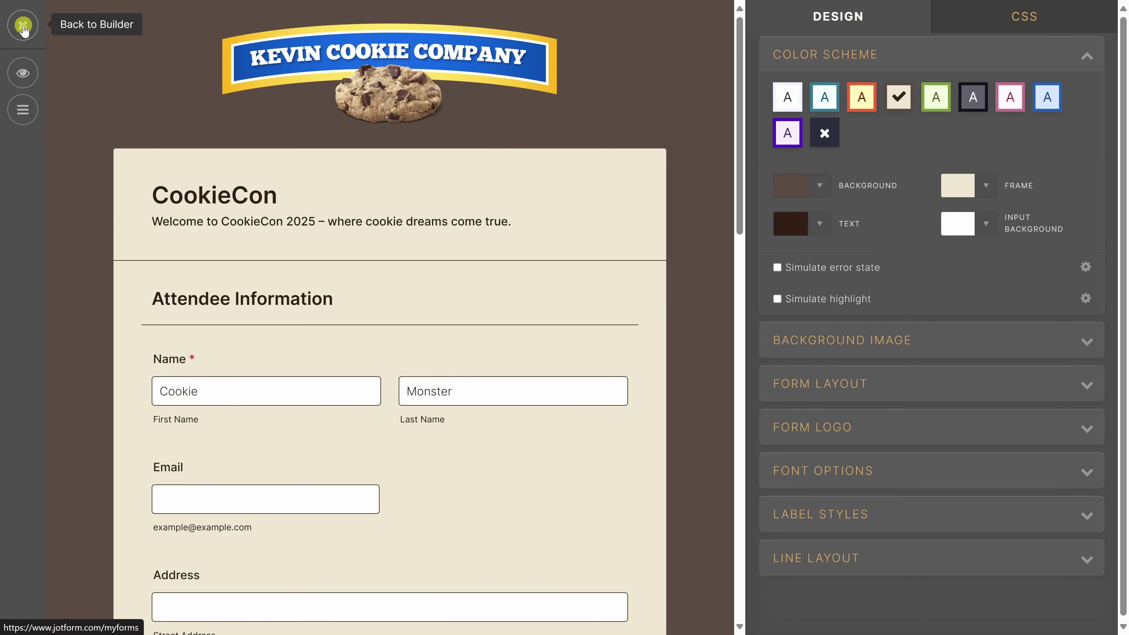
{"action": "left_click", "coordinate": [23, 26]}
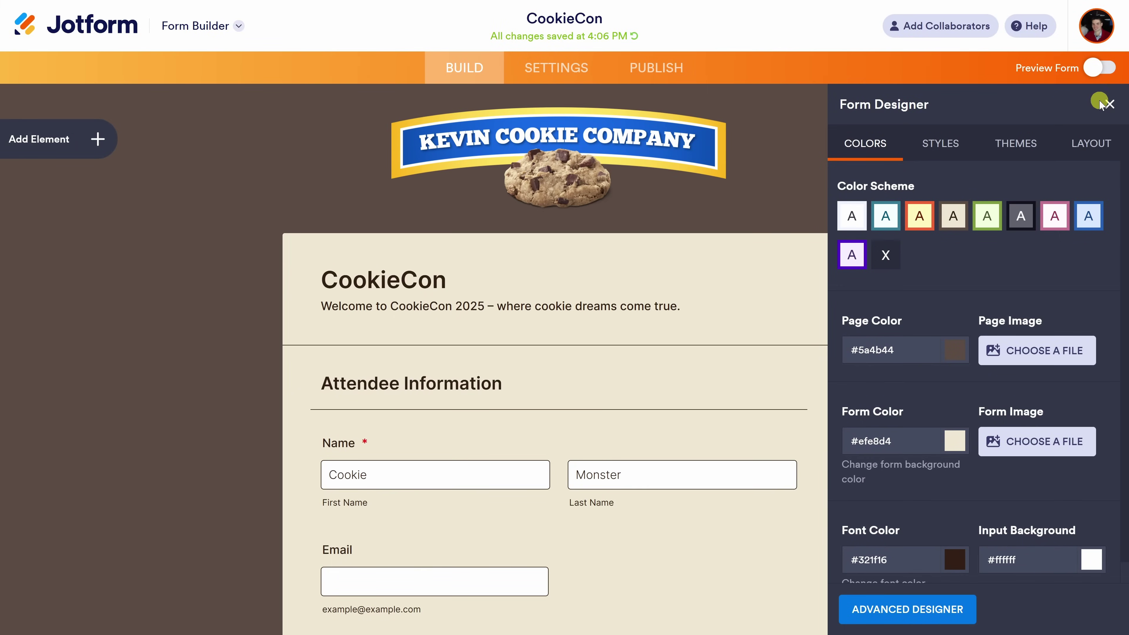
{"action": "left_click", "coordinate": [1109, 104]}
Scroll the CookieCon form back up to its Kevin Cookie Company banner and title.
{"action": "scroll", "coordinate": [713, 250], "scroll_direction": "down", "scroll_amount": 10}
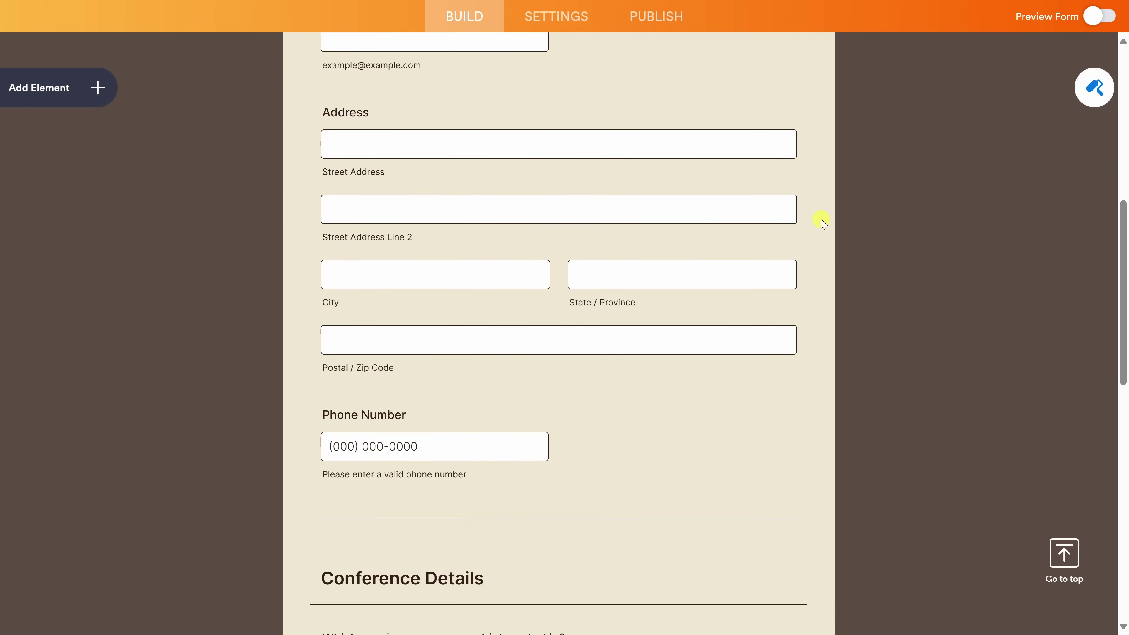
{"action": "scroll", "coordinate": [823, 222], "scroll_direction": "down", "scroll_amount": 10}
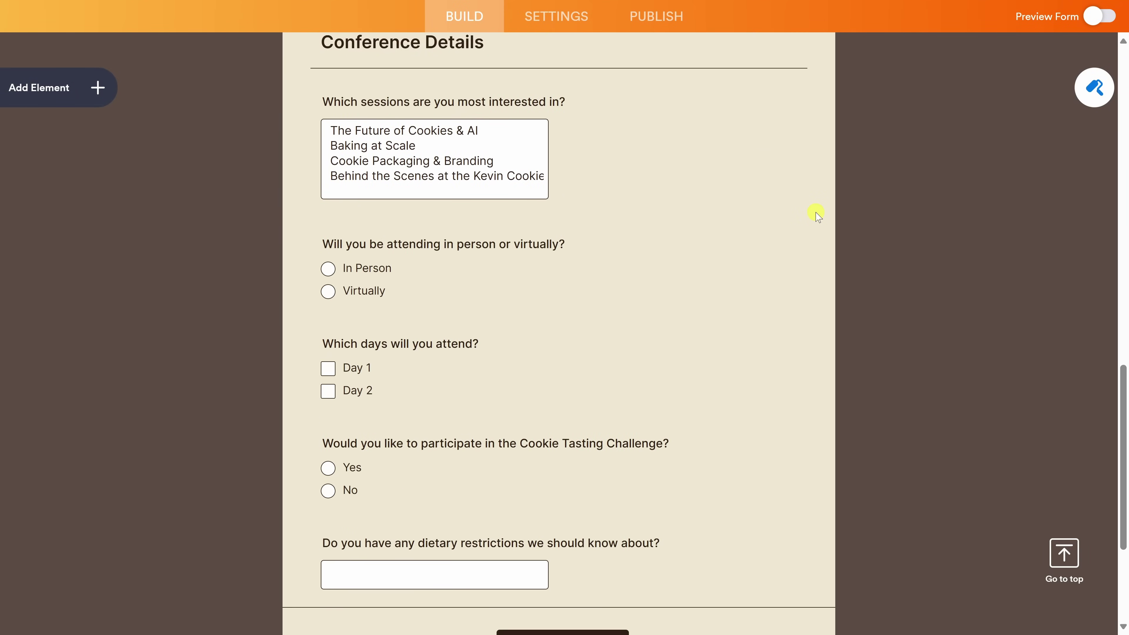
{"action": "scroll", "coordinate": [817, 215], "scroll_direction": "down", "scroll_amount": 5}
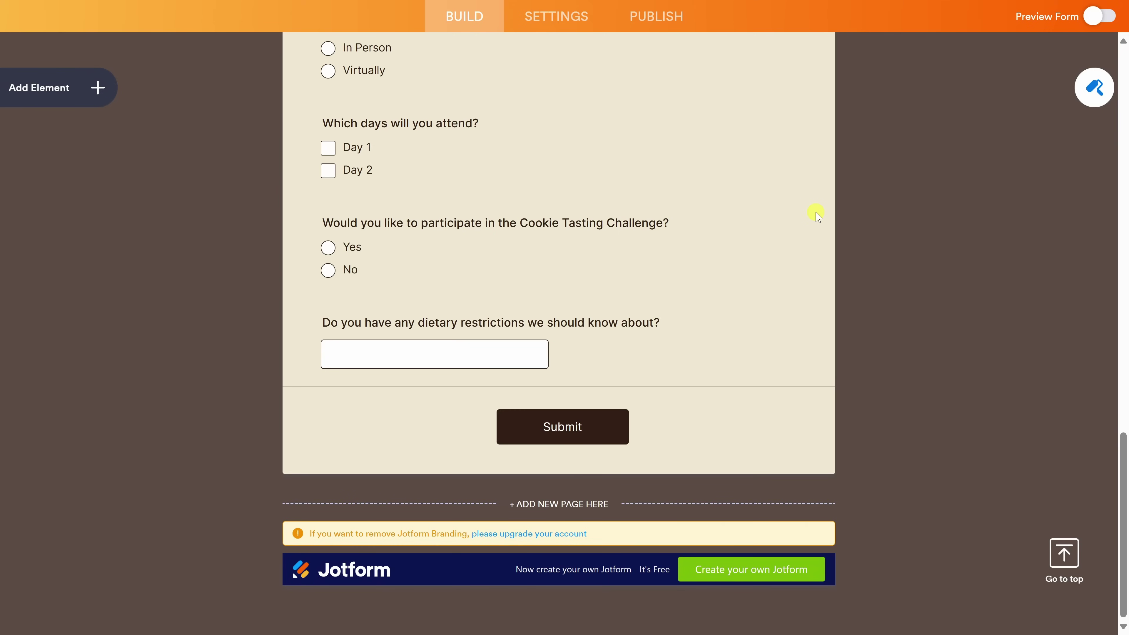
{"action": "scroll", "coordinate": [817, 215], "scroll_direction": "up", "scroll_amount": 15}
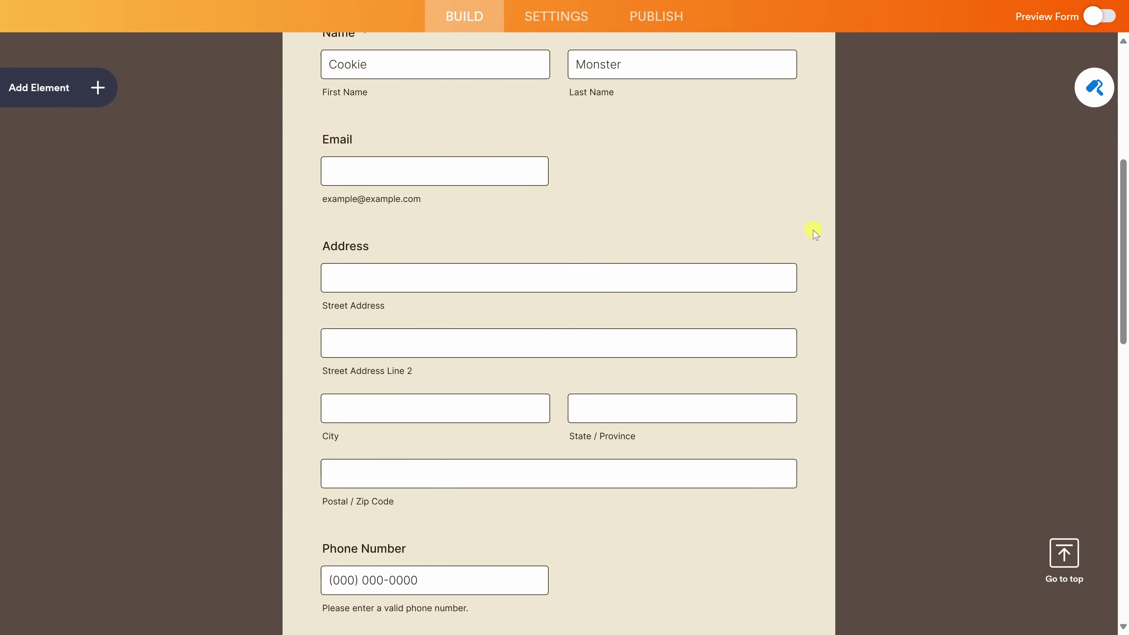
{"action": "scroll", "coordinate": [816, 234], "scroll_direction": "up", "scroll_amount": 10}
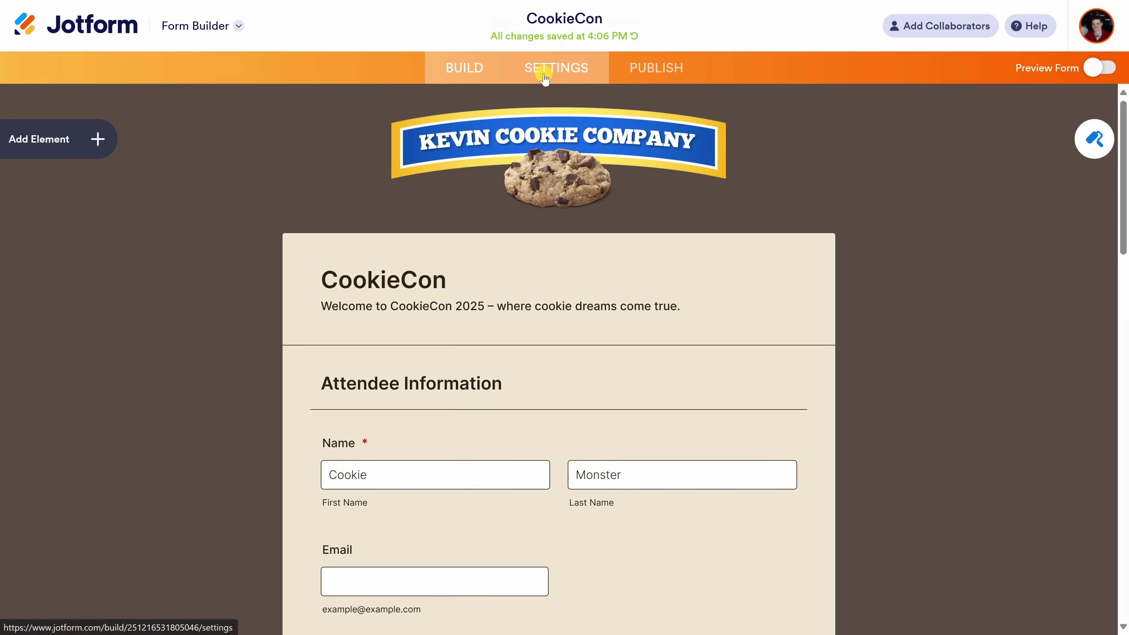
Go to Settings > Emails to see Notification 1 and Autoresponder 1.
{"action": "left_click", "coordinate": [545, 79]}
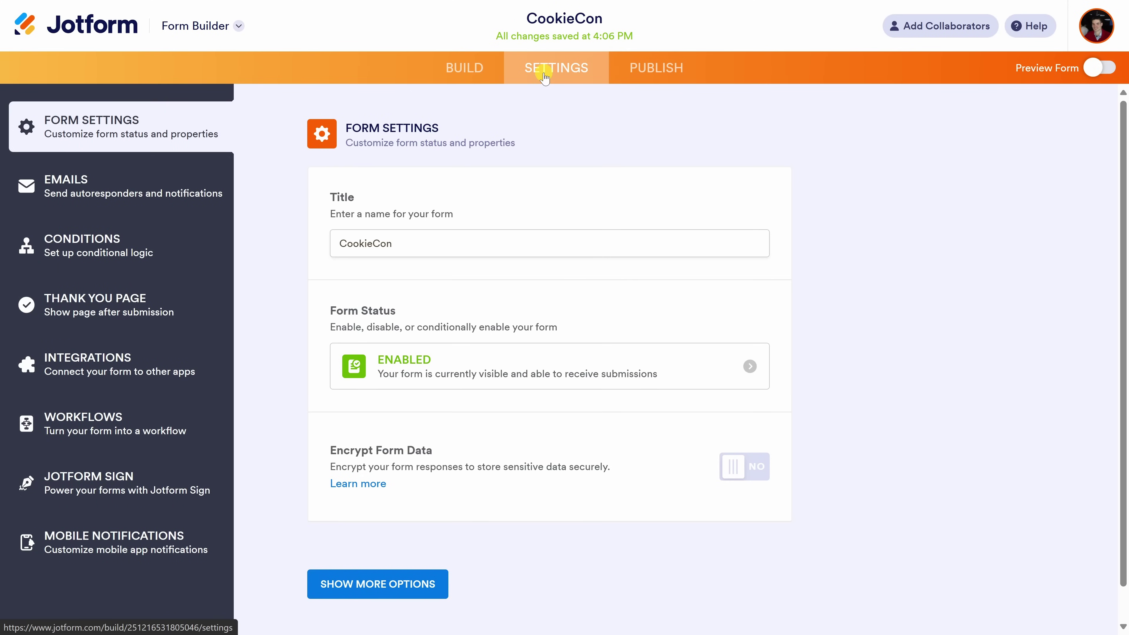
{"action": "left_click", "coordinate": [52, 186]}
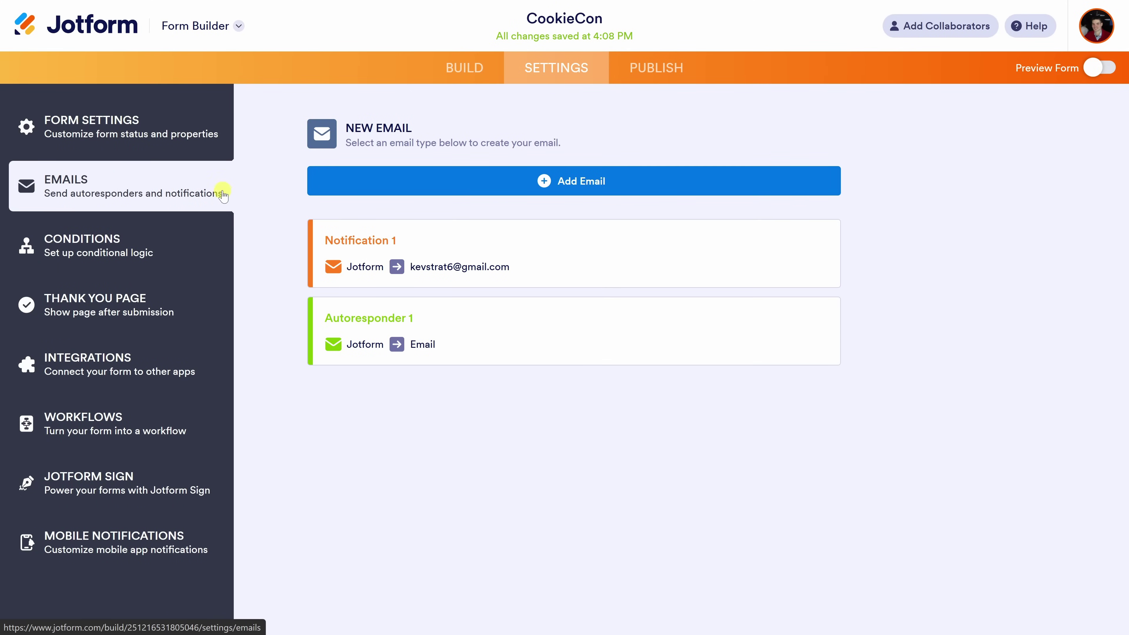
{"action": "mouse_move", "coordinate": [441, 262]}
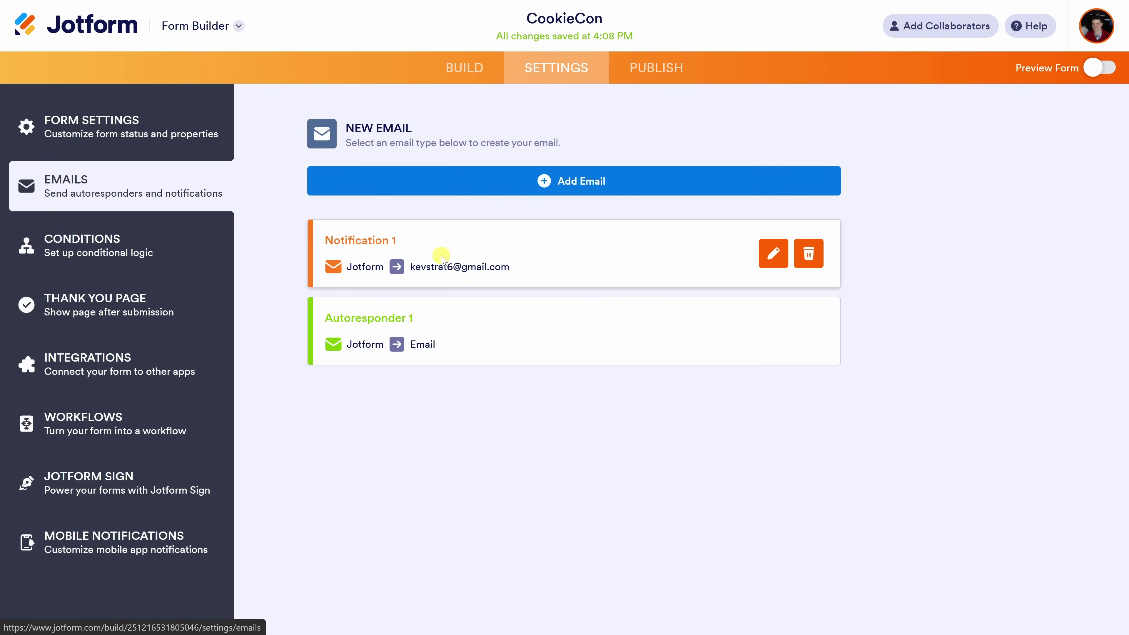
{"action": "mouse_move", "coordinate": [385, 324]}
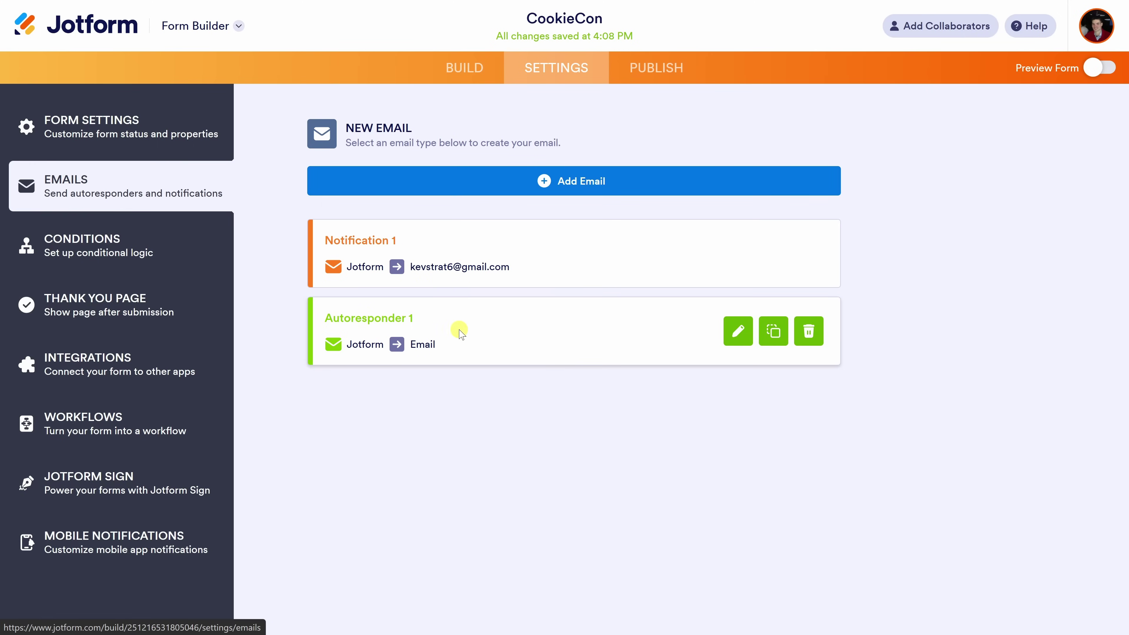
{"action": "mouse_move", "coordinate": [507, 246]}
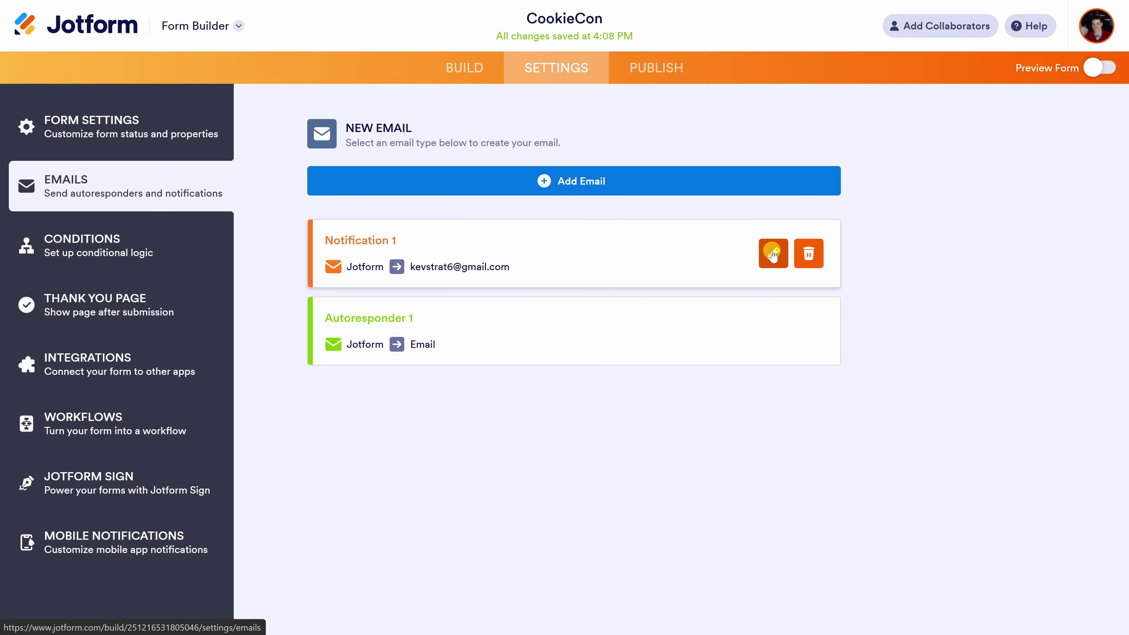
{"action": "left_click", "coordinate": [773, 253]}
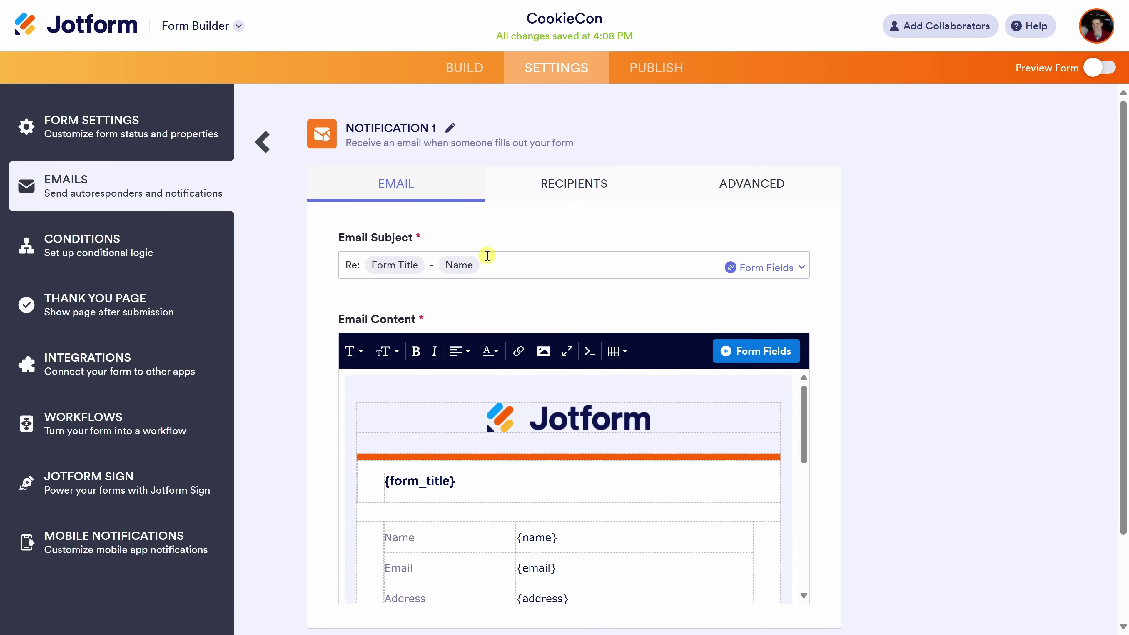
{"action": "scroll", "coordinate": [488, 256], "scroll_direction": "down", "scroll_amount": 3}
{"action": "scroll", "coordinate": [592, 335], "scroll_direction": "down", "scroll_amount": 3}
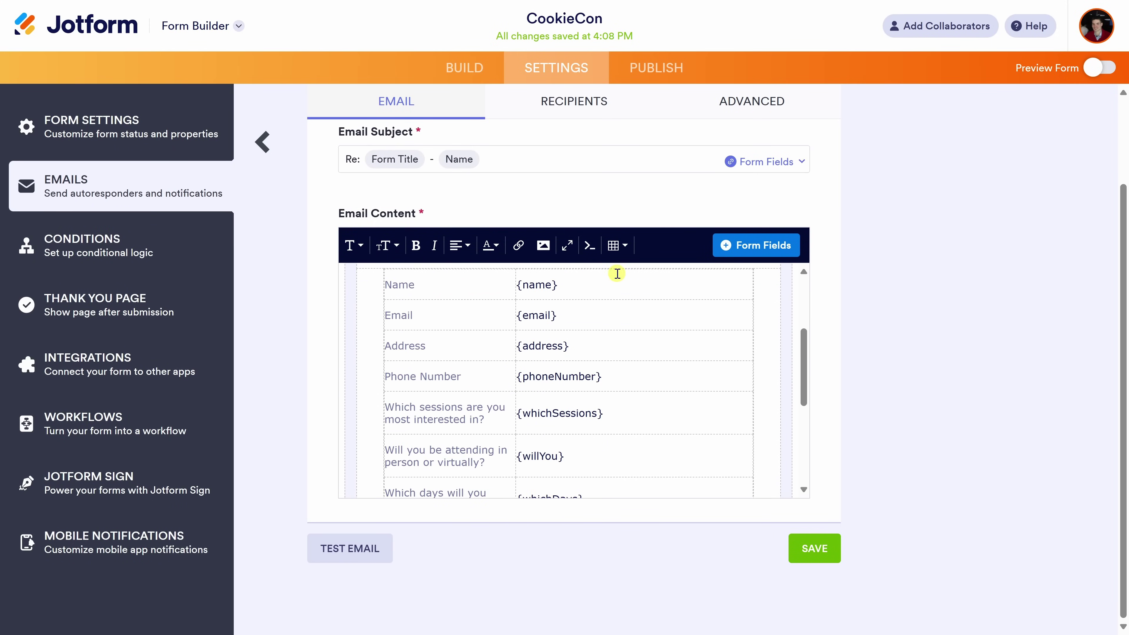
{"action": "scroll", "coordinate": [639, 376], "scroll_direction": "down", "scroll_amount": 1}
{"action": "scroll", "coordinate": [639, 375], "scroll_direction": "down", "scroll_amount": 3}
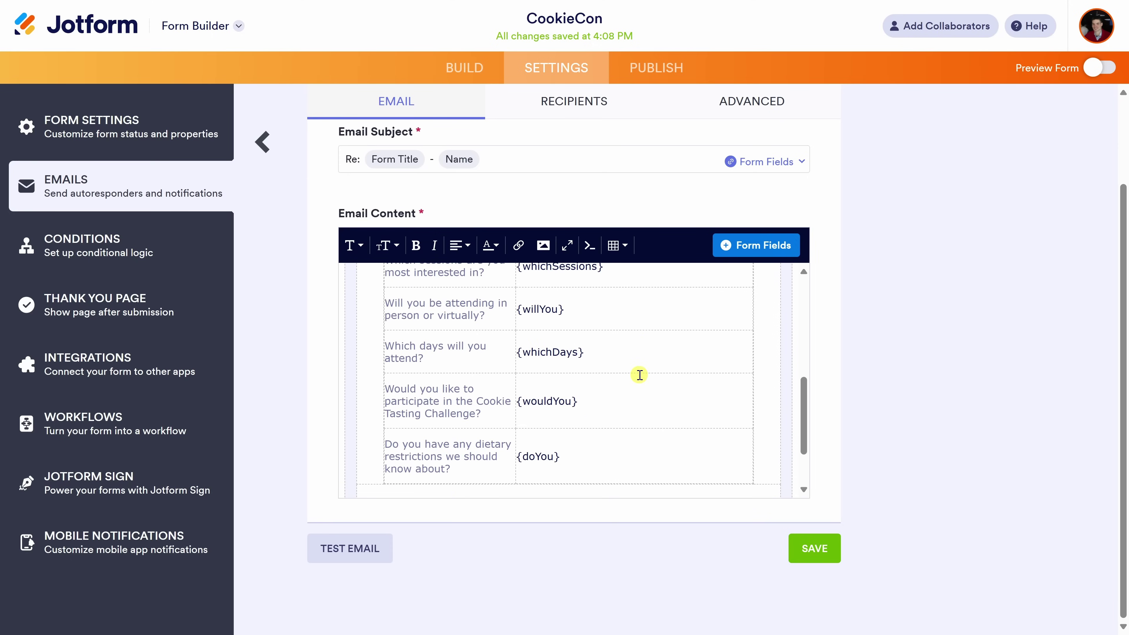
{"action": "scroll", "coordinate": [627, 382], "scroll_direction": "up", "scroll_amount": 5}
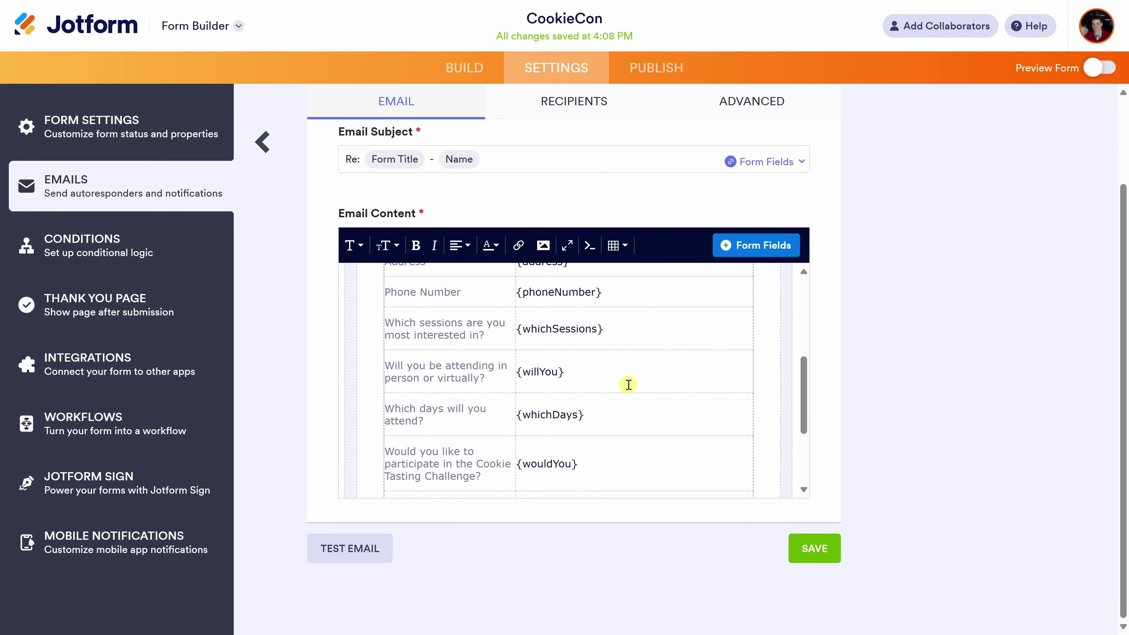
{"action": "left_click", "coordinate": [599, 358]}
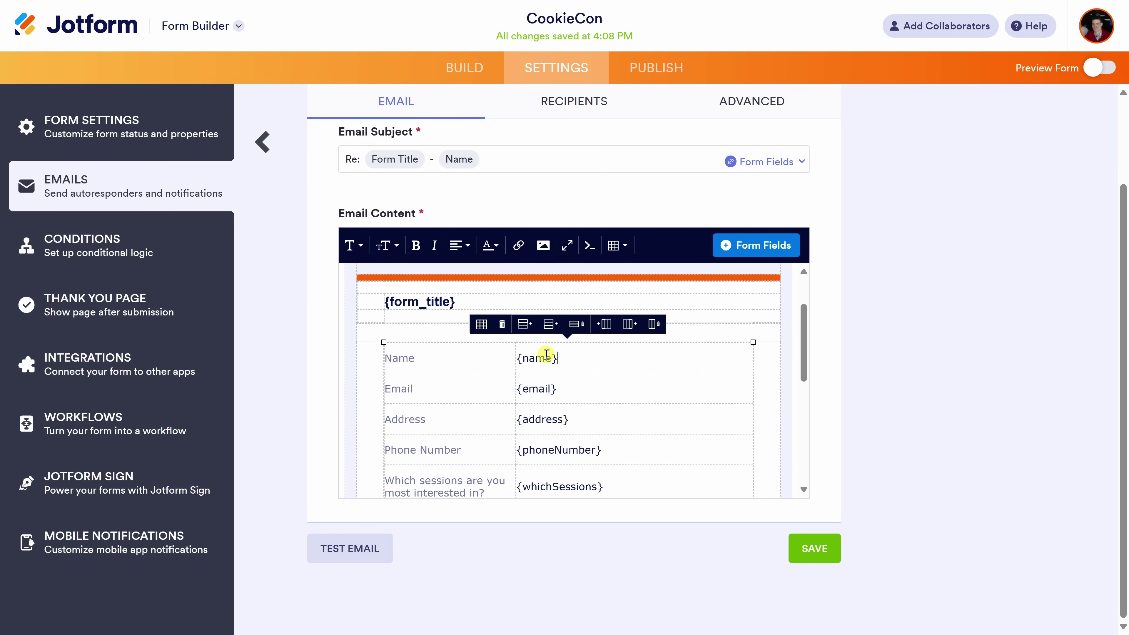
{"action": "left_click", "coordinate": [758, 249]}
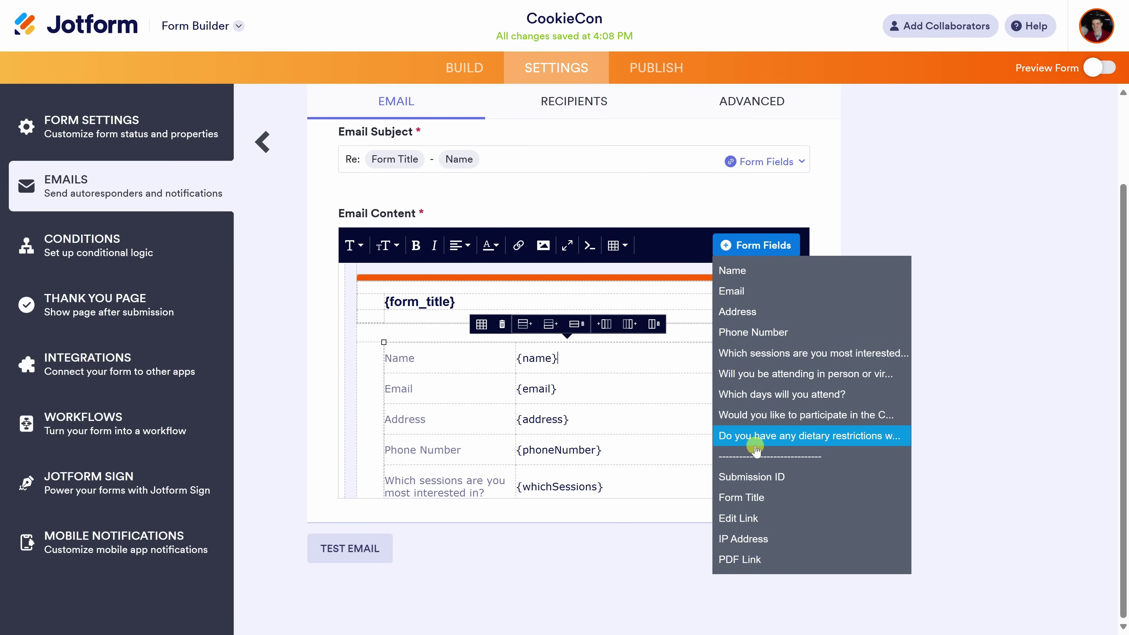
{"action": "left_click", "coordinate": [751, 435]}
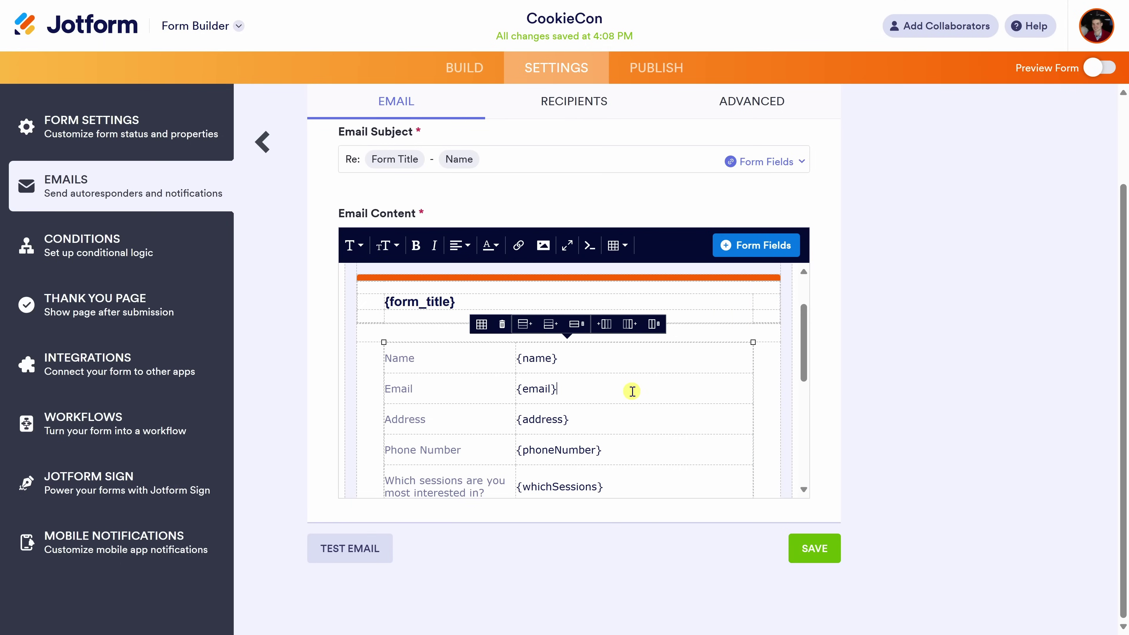
{"action": "left_click", "coordinate": [581, 106]}
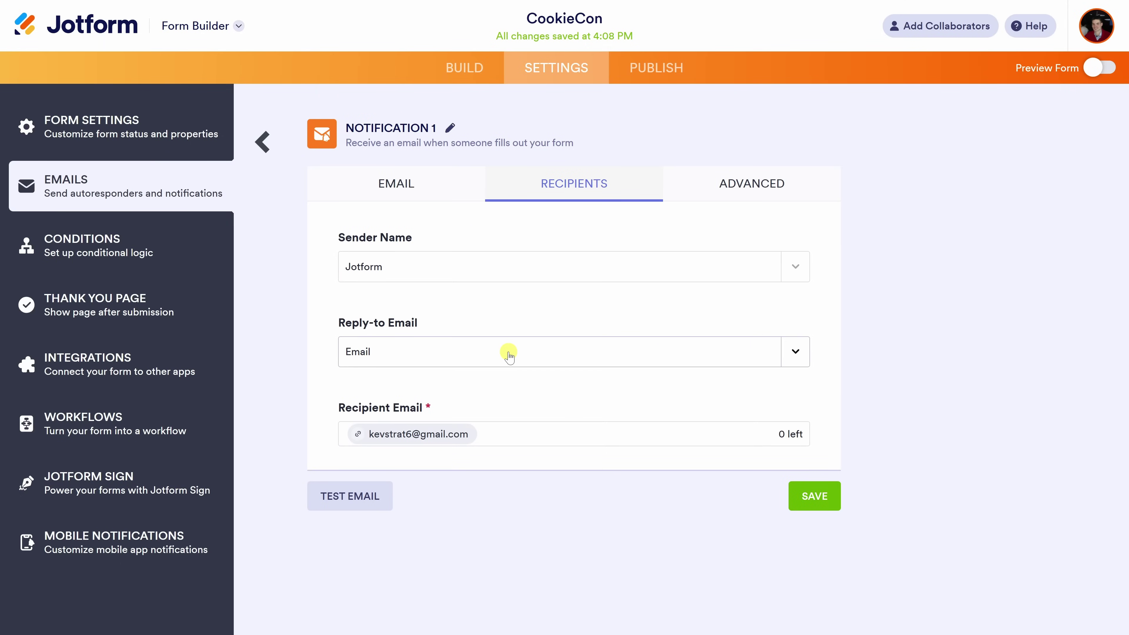
{"action": "left_click", "coordinate": [759, 186]}
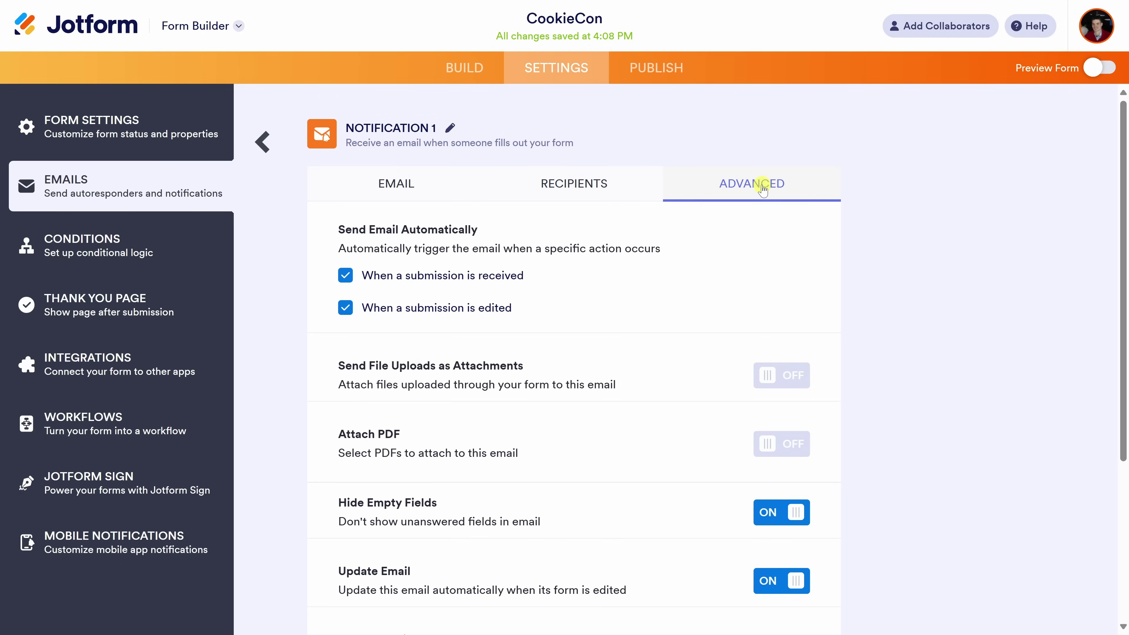
{"action": "scroll", "coordinate": [768, 204], "scroll_direction": "down", "scroll_amount": 3}
{"action": "scroll", "coordinate": [772, 204], "scroll_direction": "up", "scroll_amount": 3}
{"action": "left_click", "coordinate": [262, 142]}
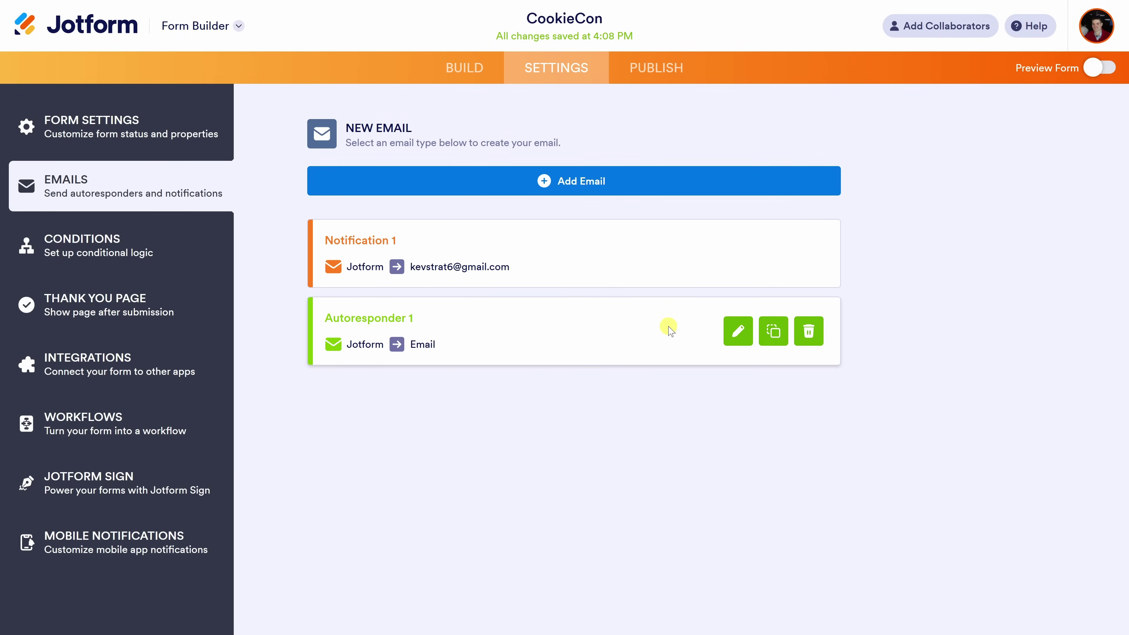
{"action": "left_click", "coordinate": [737, 333]}
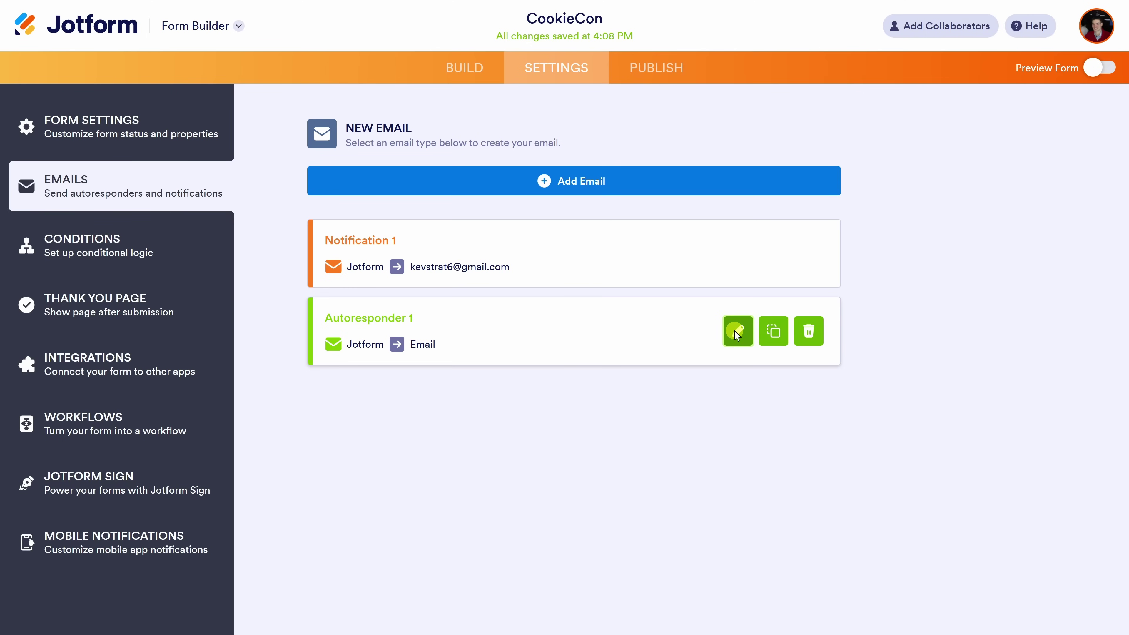
Check Autoresponder 1's recipient settings, then move to its Advanced settings.
{"action": "scroll", "coordinate": [487, 411], "scroll_direction": "down", "scroll_amount": 5}
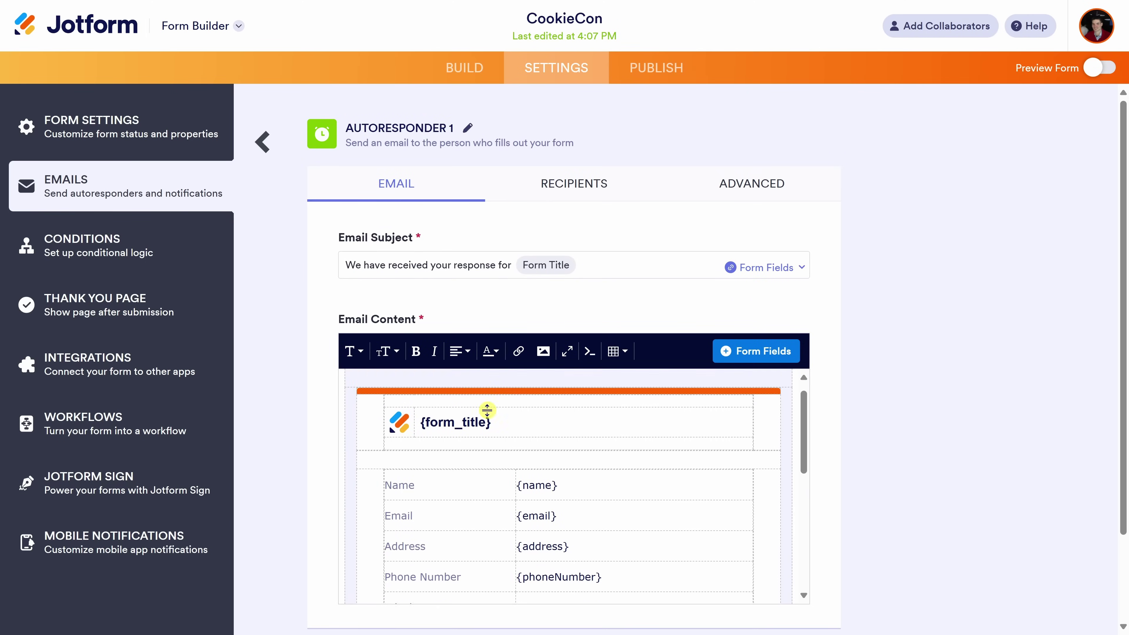
{"action": "scroll", "coordinate": [739, 360], "scroll_direction": "down", "scroll_amount": 5}
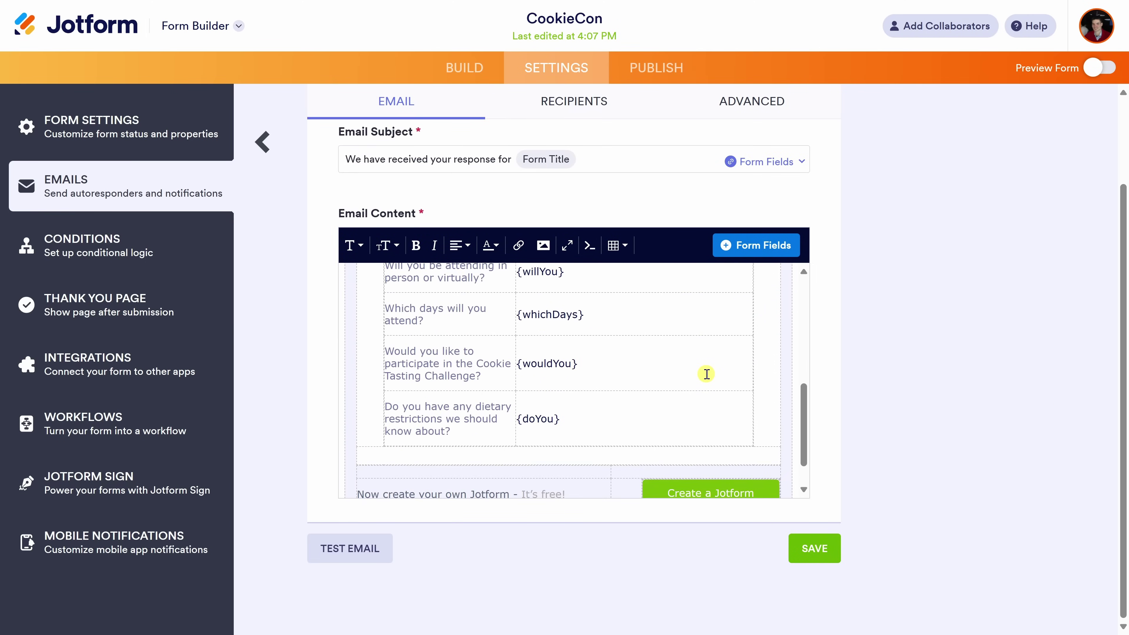
{"action": "scroll", "coordinate": [706, 373], "scroll_direction": "up", "scroll_amount": 10}
{"action": "left_click", "coordinate": [565, 182]}
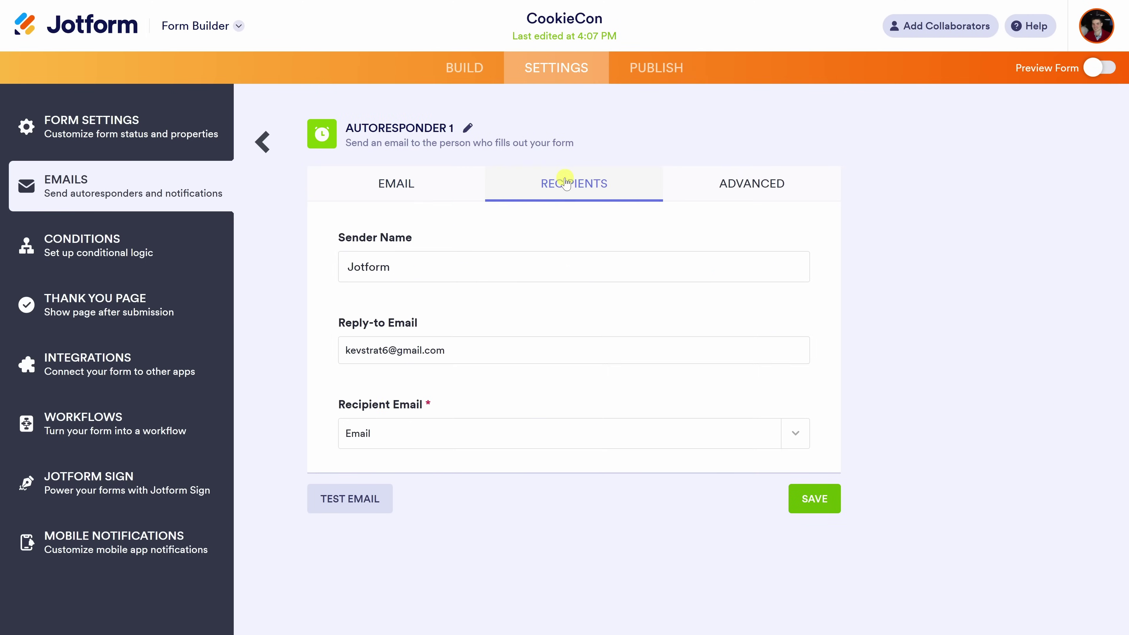
{"action": "left_click", "coordinate": [771, 185]}
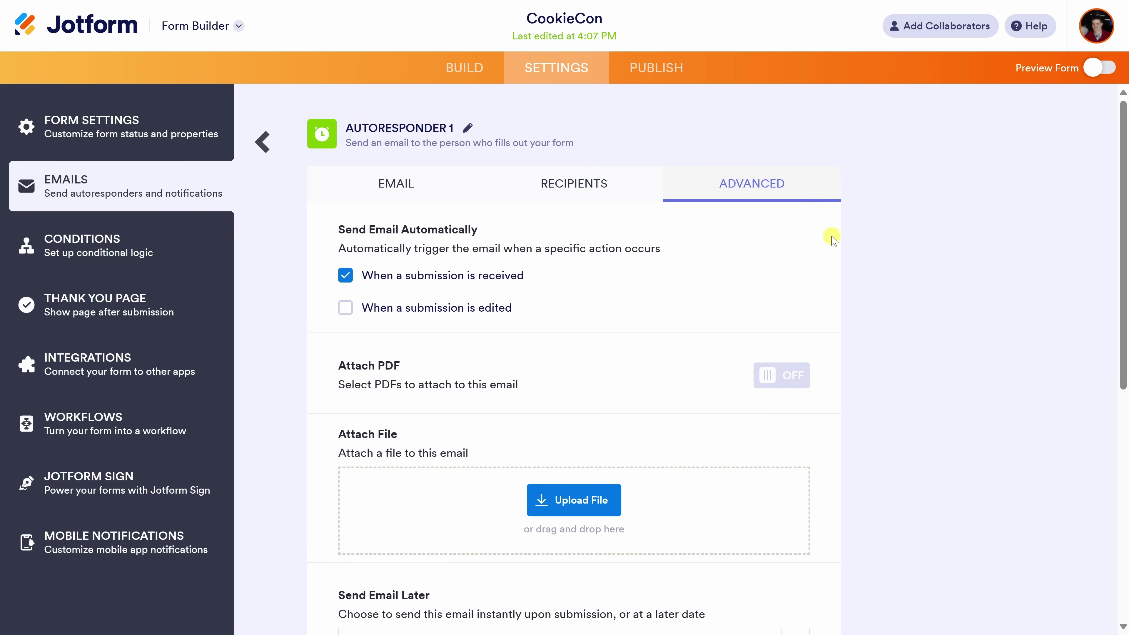
Drop the CookieCon PDF into the Attach File zone and save Autoresponder 1.
{"action": "scroll", "coordinate": [869, 295], "scroll_direction": "down", "scroll_amount": 2}
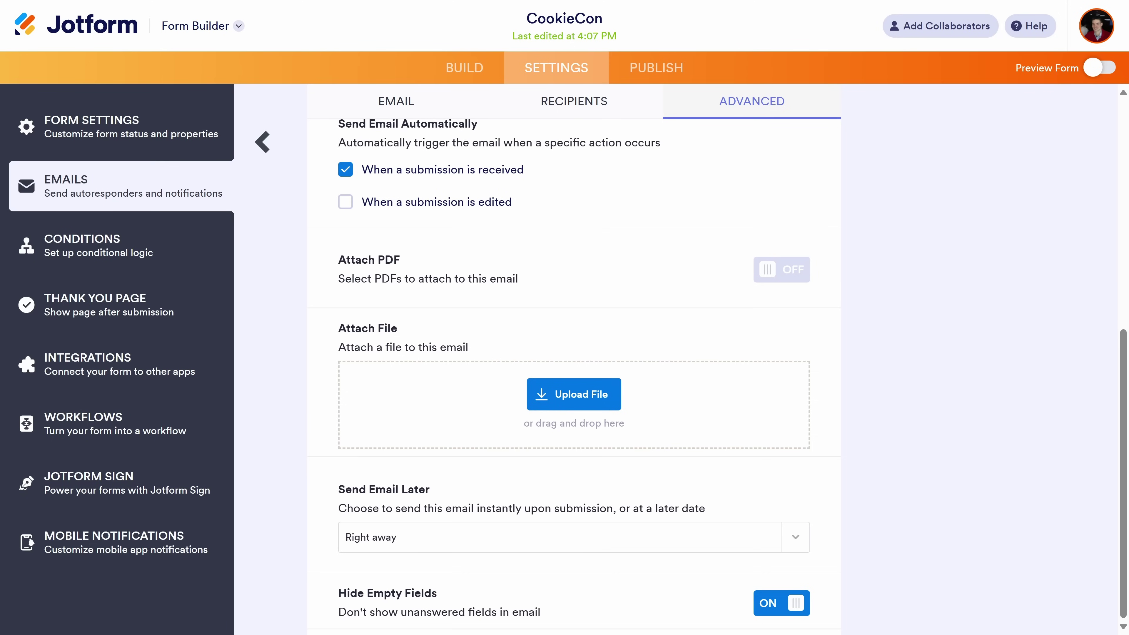
{"action": "left_click_drag", "start_coordinate": [61, 567], "coordinate": [348, 436]}
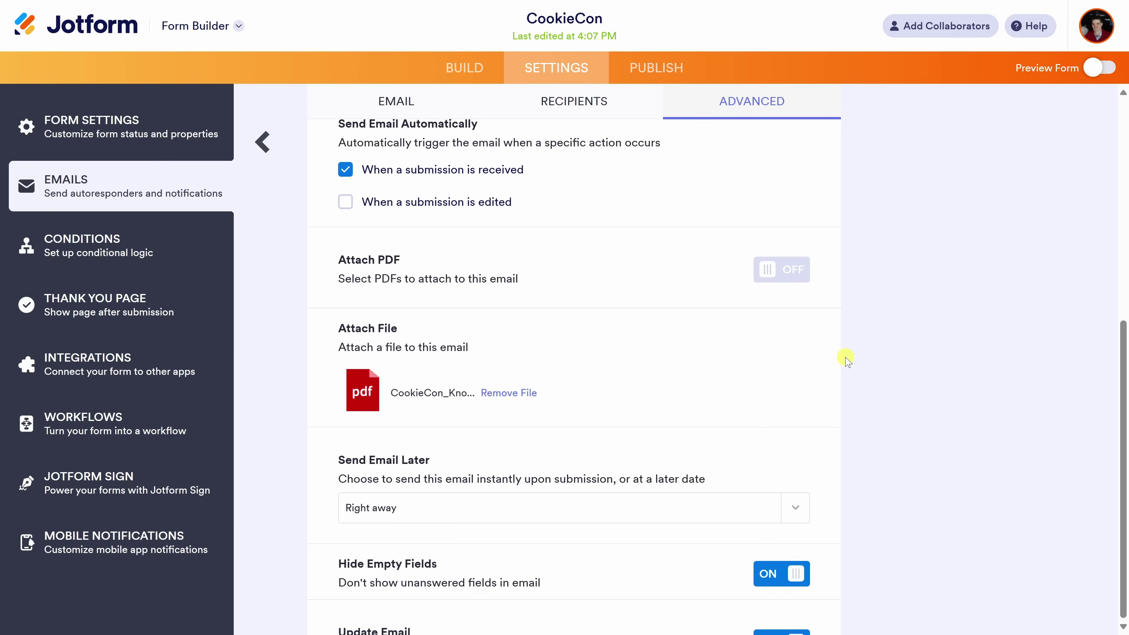
{"action": "key", "text": "ctrl+minus"}
{"action": "key", "text": "ctrl+minus"}
{"action": "key", "text": "ctrl+minus"}
{"action": "left_click", "coordinate": [628, 610]}
{"action": "key", "text": "ctrl+plus"}
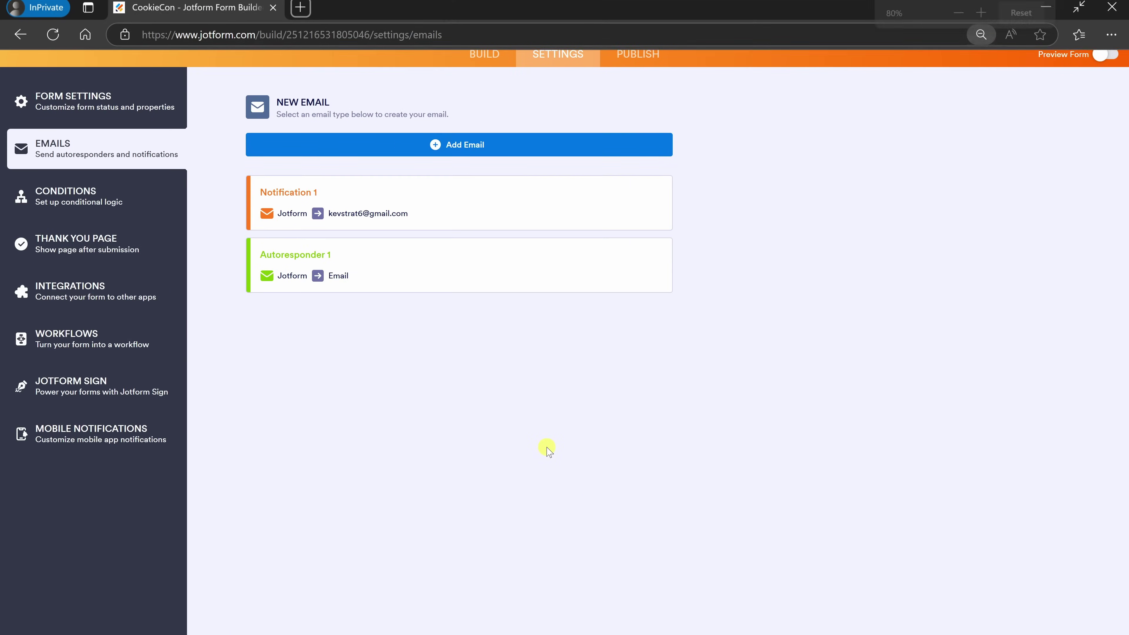
{"action": "key", "text": "ctrl+plus"}
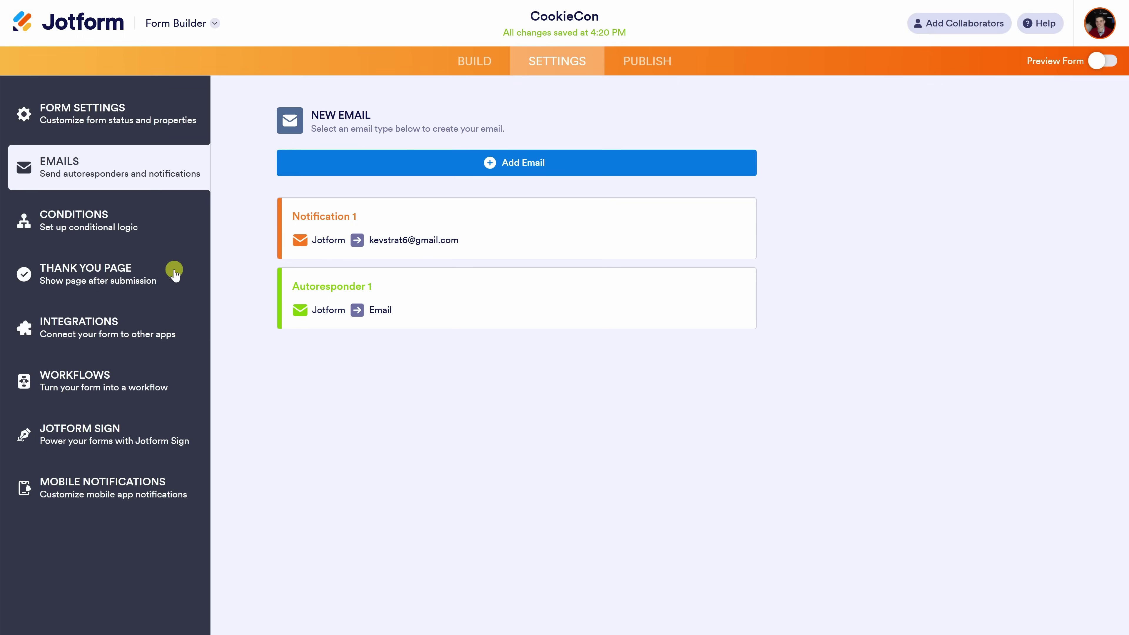
On the Thank You page, replace the envelope image with the uploaded chef-bear mascot above 'Thank You!'.
{"action": "left_click", "coordinate": [105, 276]}
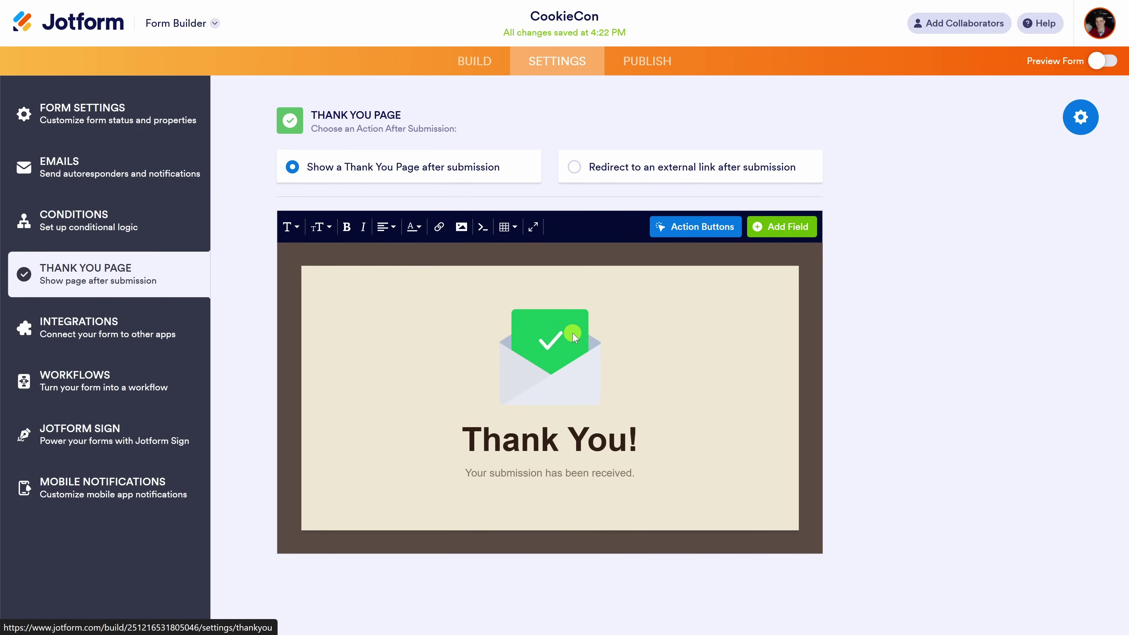
{"action": "double_click", "coordinate": [572, 356]}
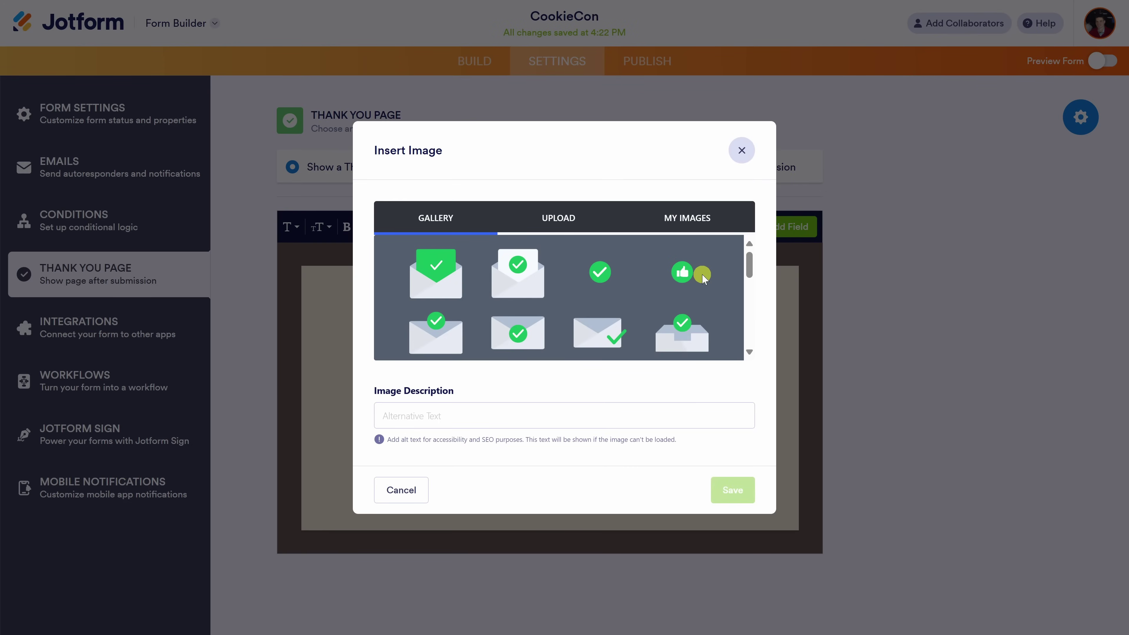
{"action": "scroll", "coordinate": [702, 278], "scroll_direction": "down", "scroll_amount": 5}
{"action": "scroll", "coordinate": [695, 303], "scroll_direction": "up", "scroll_amount": 5}
{"action": "left_click", "coordinate": [689, 219]}
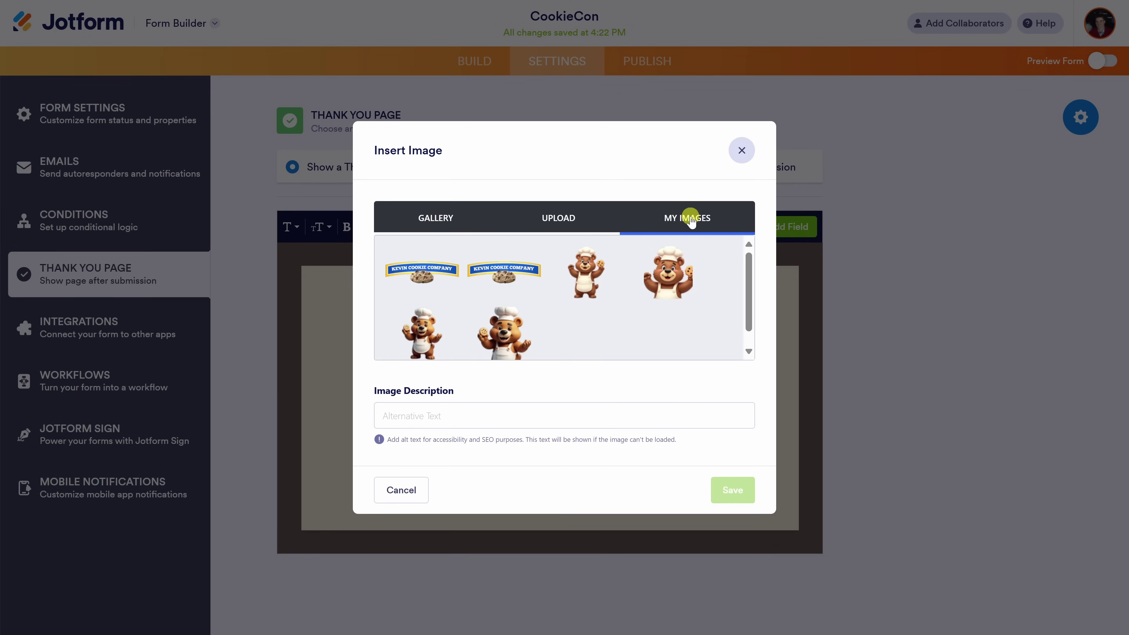
{"action": "scroll", "coordinate": [694, 294], "scroll_direction": "down", "scroll_amount": 1}
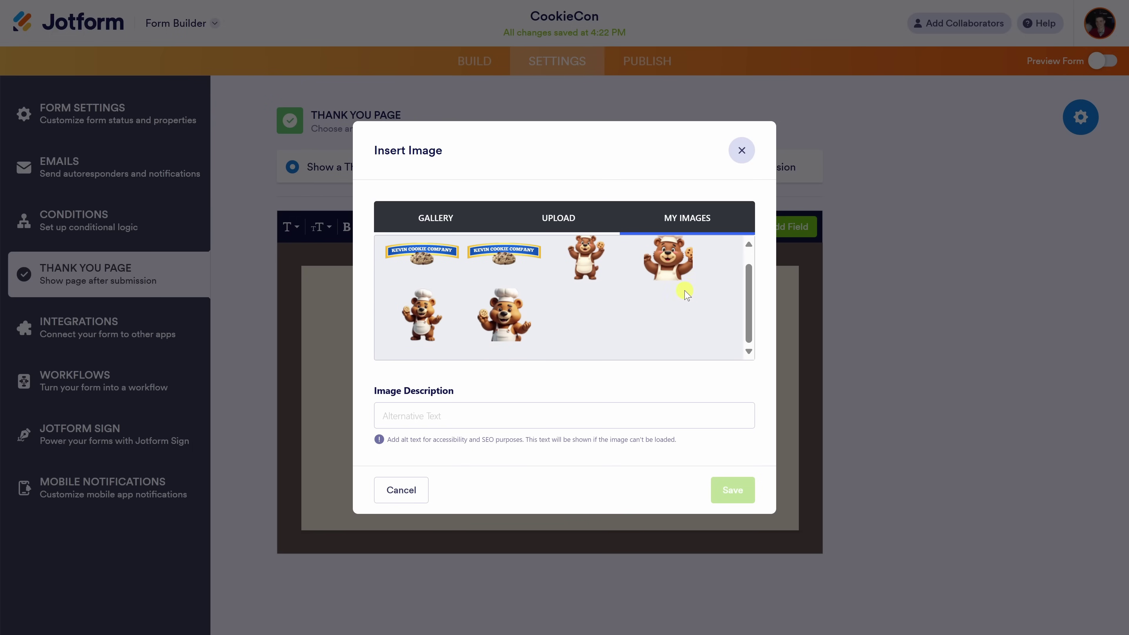
{"action": "left_click", "coordinate": [406, 317]}
{"action": "left_click", "coordinate": [743, 490]}
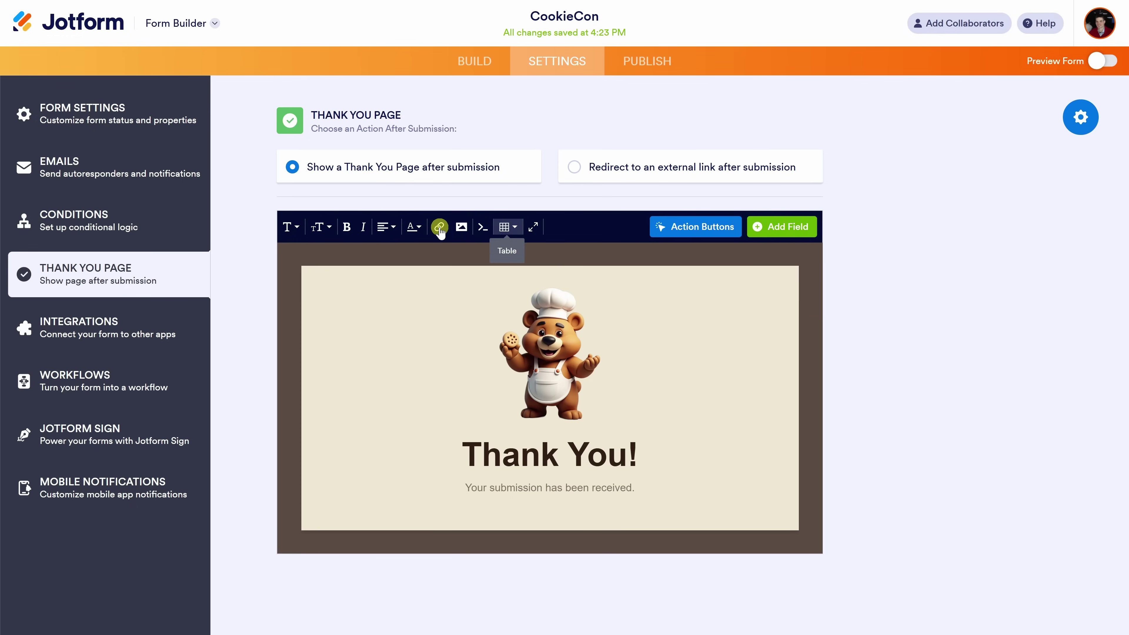
{"action": "left_click", "coordinate": [119, 328]}
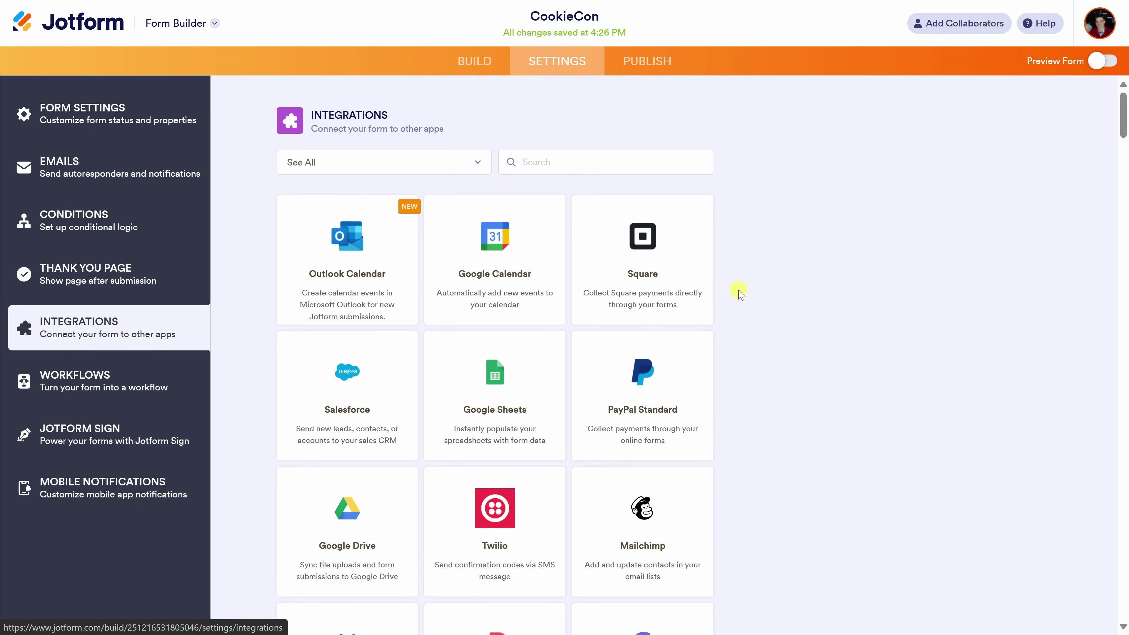
Browse the integrations grid (Google Sheets, Salesforce, Square and more), then go to Workflows.
{"action": "scroll", "coordinate": [724, 296], "scroll_direction": "down", "scroll_amount": 20}
{"action": "scroll", "coordinate": [763, 265], "scroll_direction": "down", "scroll_amount": 15}
{"action": "scroll", "coordinate": [763, 266], "scroll_direction": "up", "scroll_amount": 20}
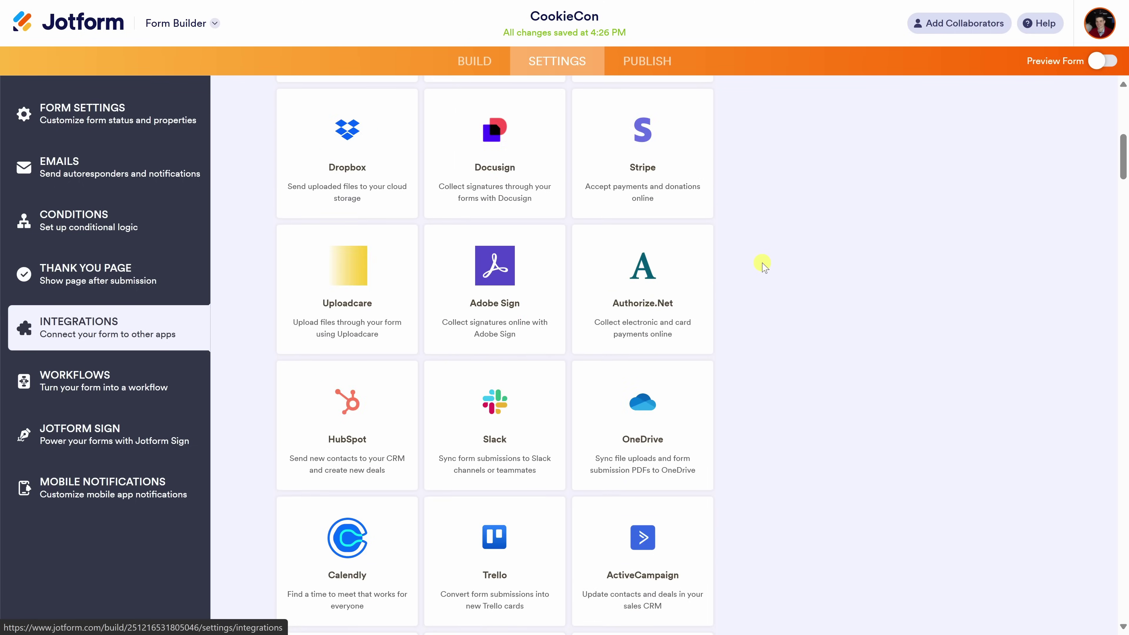
{"action": "scroll", "coordinate": [763, 266], "scroll_direction": "up", "scroll_amount": 8}
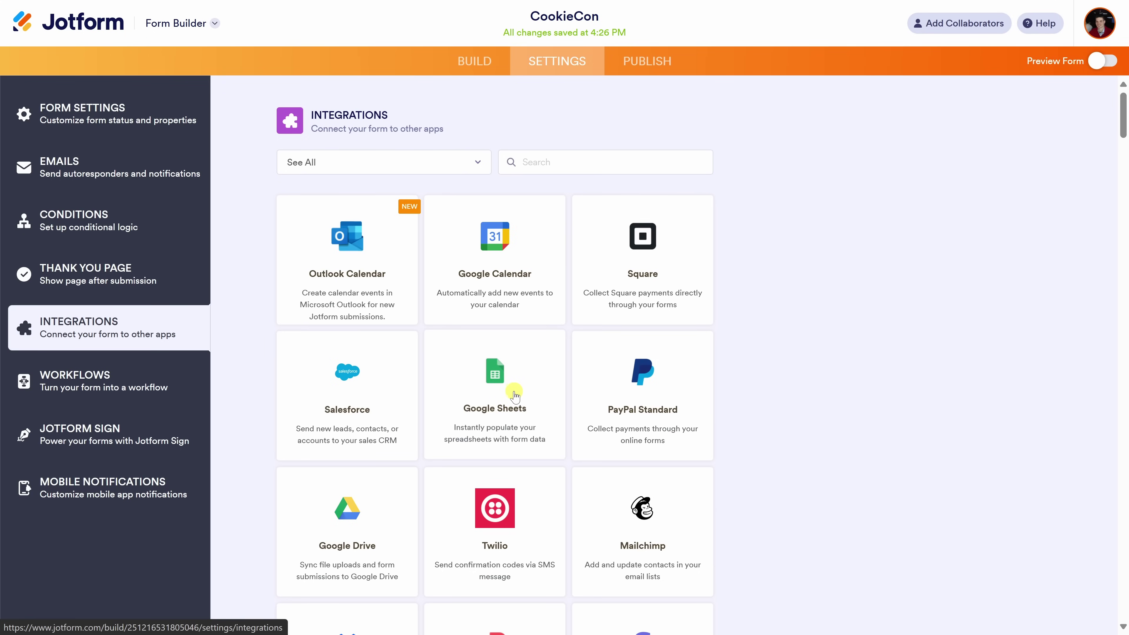
{"action": "scroll", "coordinate": [516, 397], "scroll_direction": "down", "scroll_amount": 5}
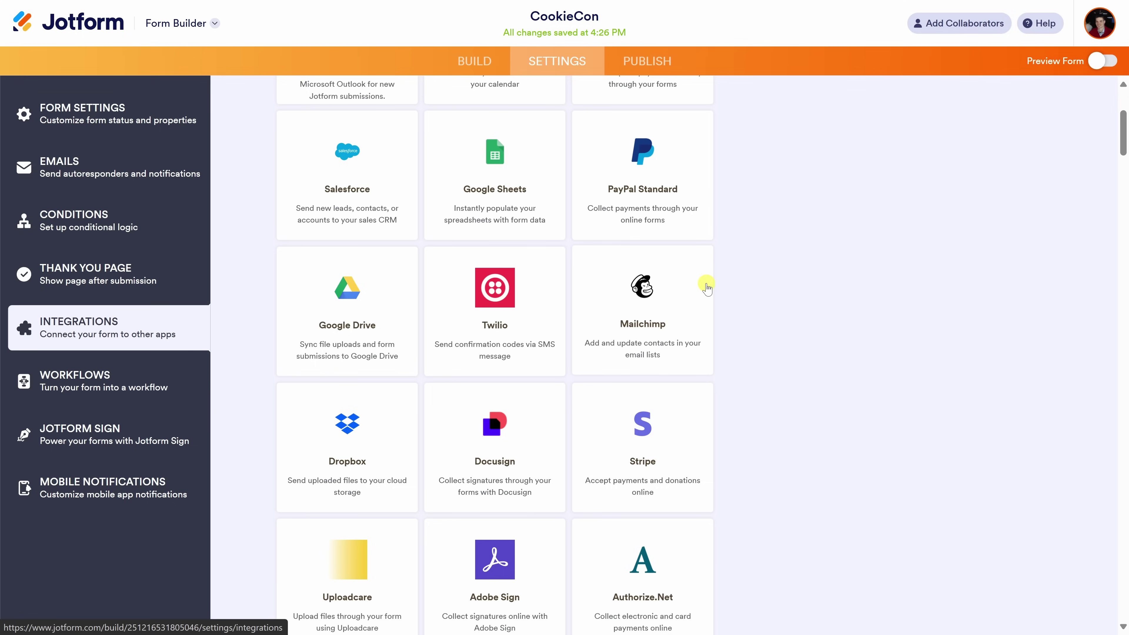
{"action": "left_click", "coordinate": [48, 382]}
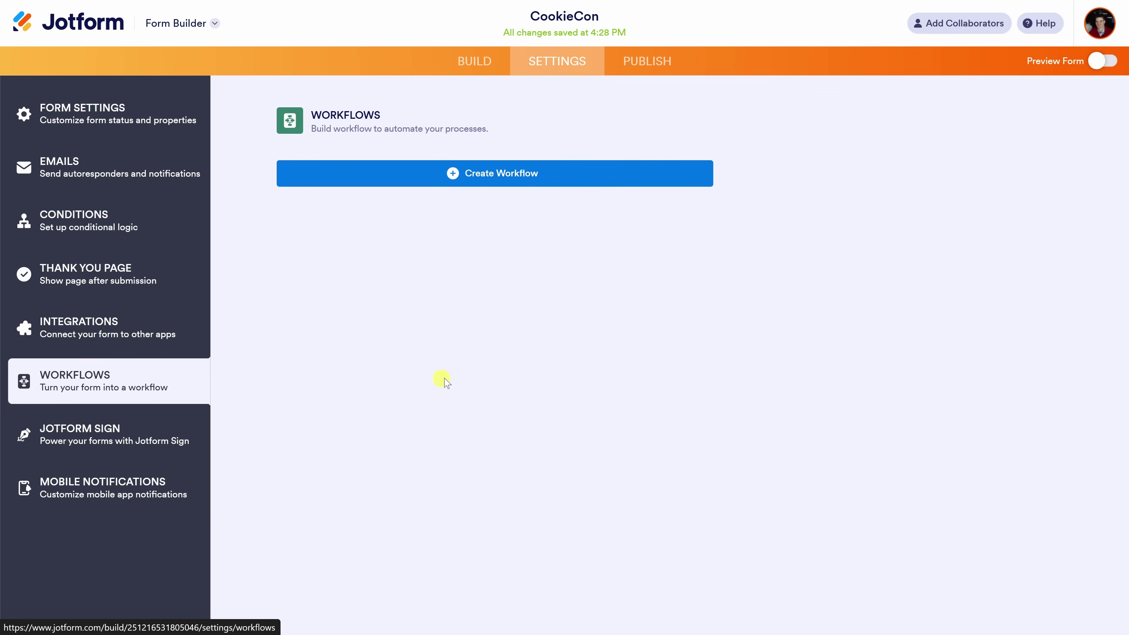
Show the Jotform Sign page for enabling signature automation.
{"action": "left_click", "coordinate": [121, 435]}
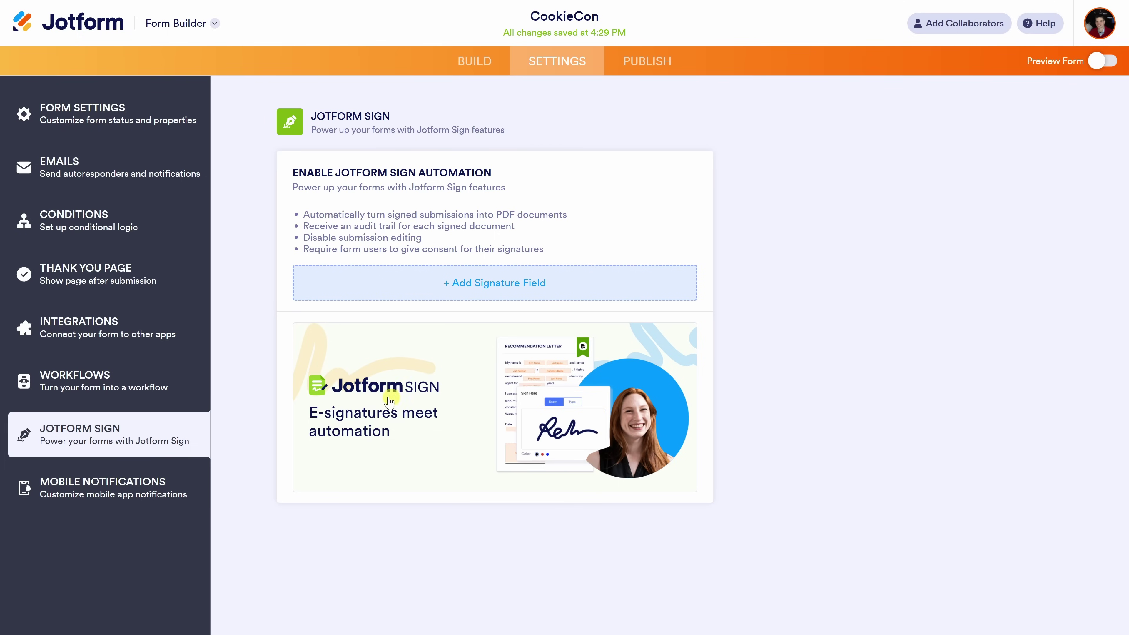
{"action": "left_click", "coordinate": [1103, 61]}
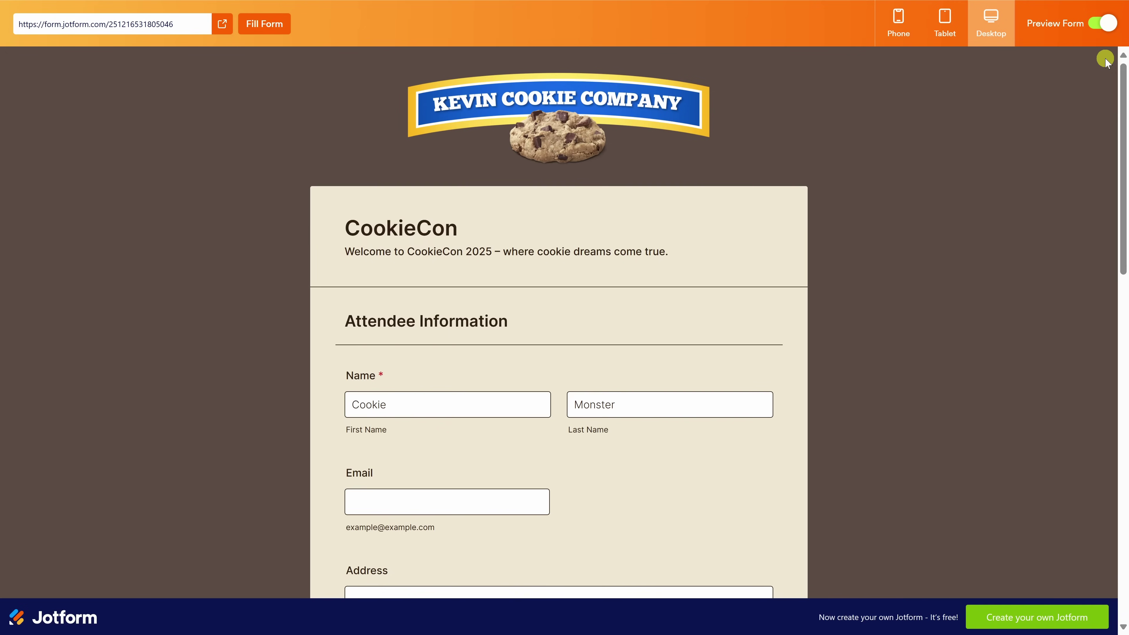
{"action": "scroll", "coordinate": [930, 195], "scroll_direction": "down", "scroll_amount": 10}
{"action": "scroll", "coordinate": [932, 222], "scroll_direction": "up", "scroll_amount": 10}
{"action": "left_click", "coordinate": [945, 27]}
{"action": "scroll", "coordinate": [564, 257], "scroll_direction": "down", "scroll_amount": 5}
{"action": "scroll", "coordinate": [564, 257], "scroll_direction": "up", "scroll_amount": 5}
{"action": "left_click", "coordinate": [907, 20]}
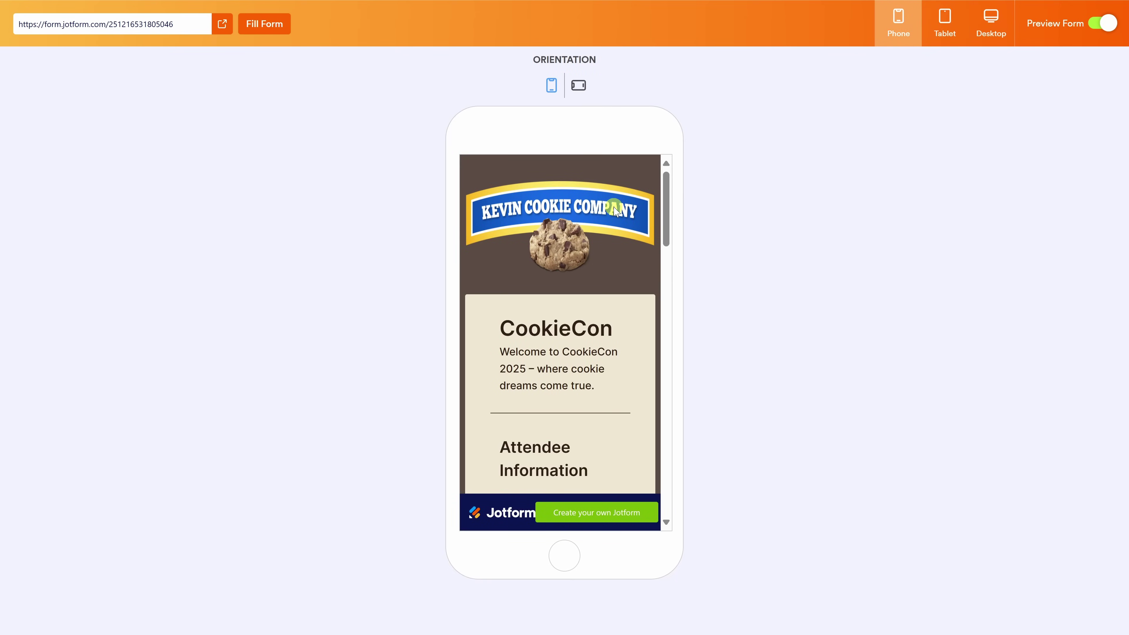
{"action": "scroll", "coordinate": [613, 212], "scroll_direction": "down", "scroll_amount": 15}
{"action": "scroll", "coordinate": [616, 214], "scroll_direction": "down", "scroll_amount": 10}
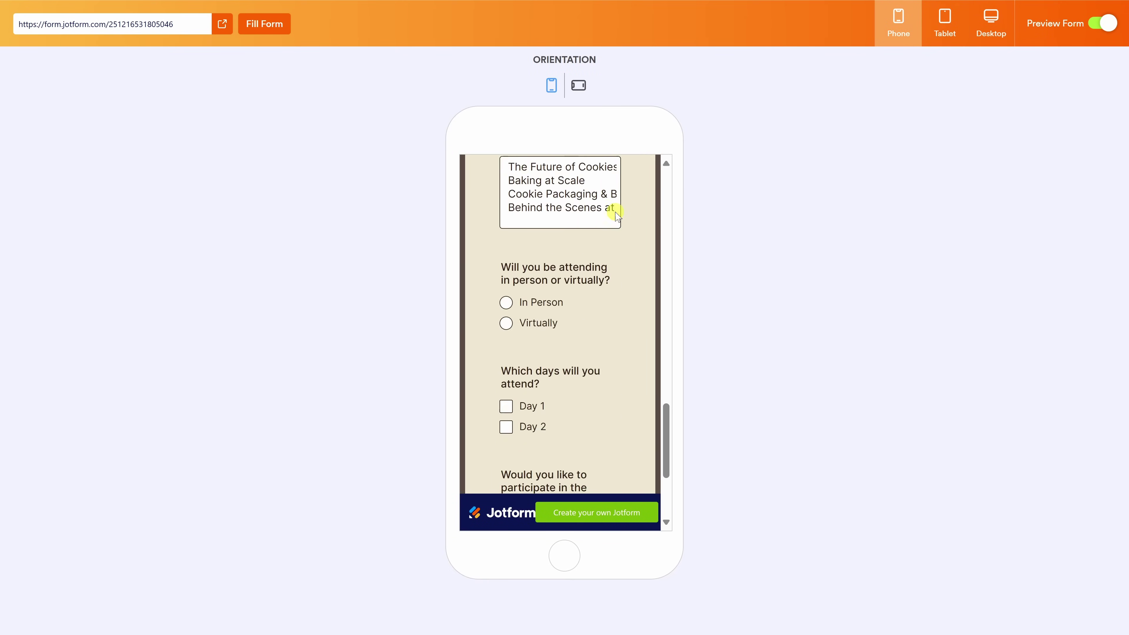
{"action": "scroll", "coordinate": [616, 213], "scroll_direction": "up", "scroll_amount": 20}
{"action": "scroll", "coordinate": [619, 216], "scroll_direction": "up", "scroll_amount": 2}
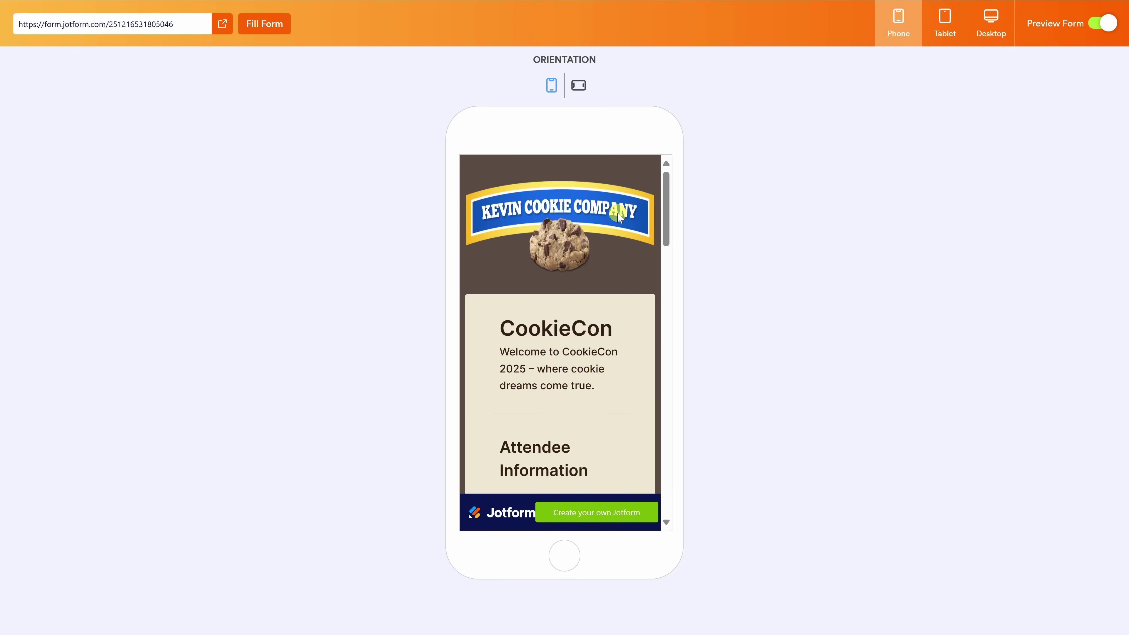
{"action": "left_click", "coordinate": [1101, 23]}
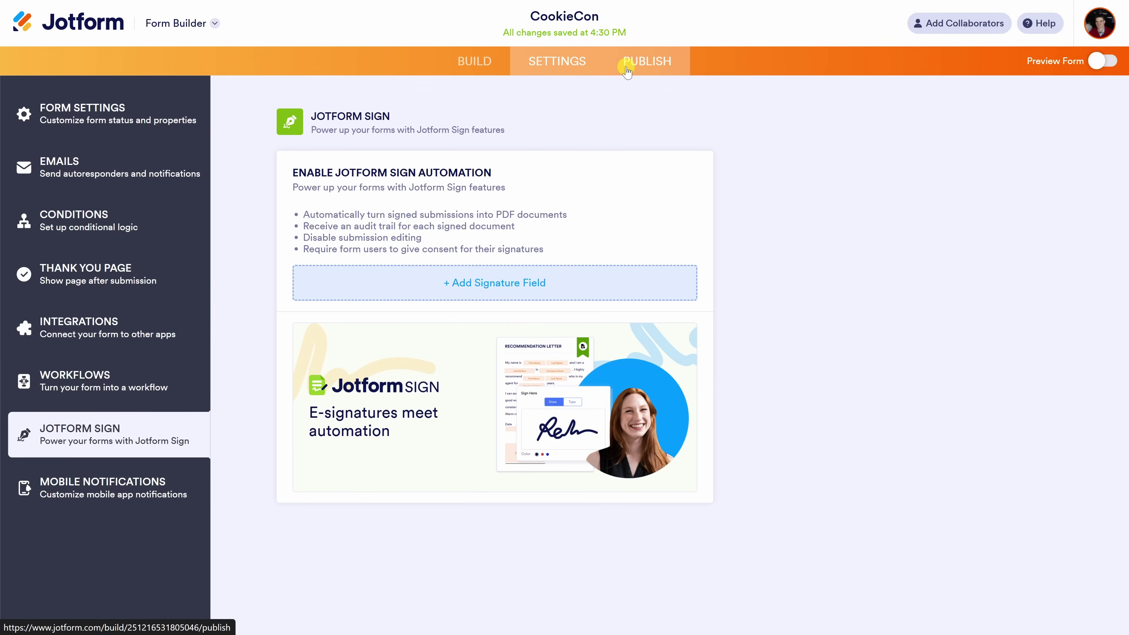
Review the form's Quick Share link on the Publish tab, then its Embed options.
{"action": "left_click", "coordinate": [627, 71]}
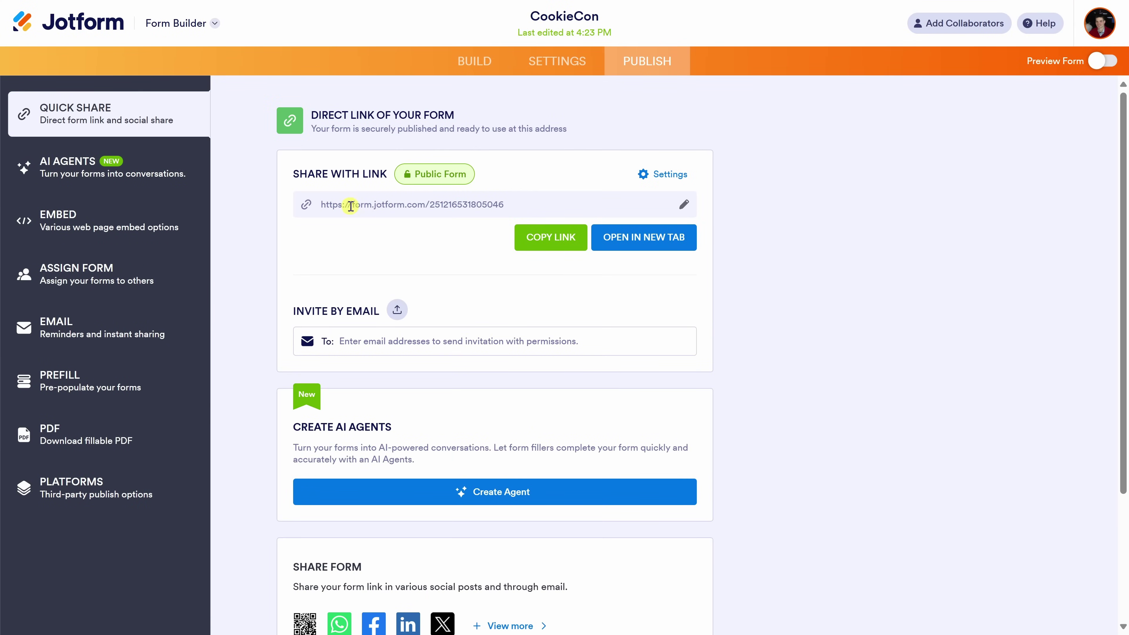
{"action": "scroll", "coordinate": [343, 260], "scroll_direction": "down", "scroll_amount": 4}
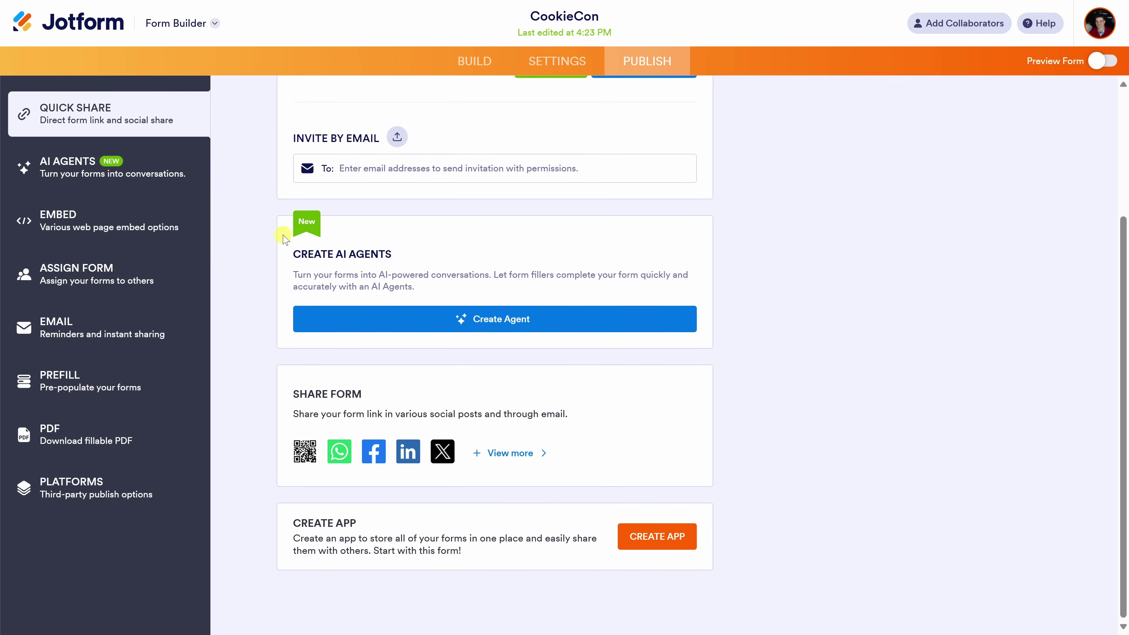
{"action": "left_click", "coordinate": [66, 223]}
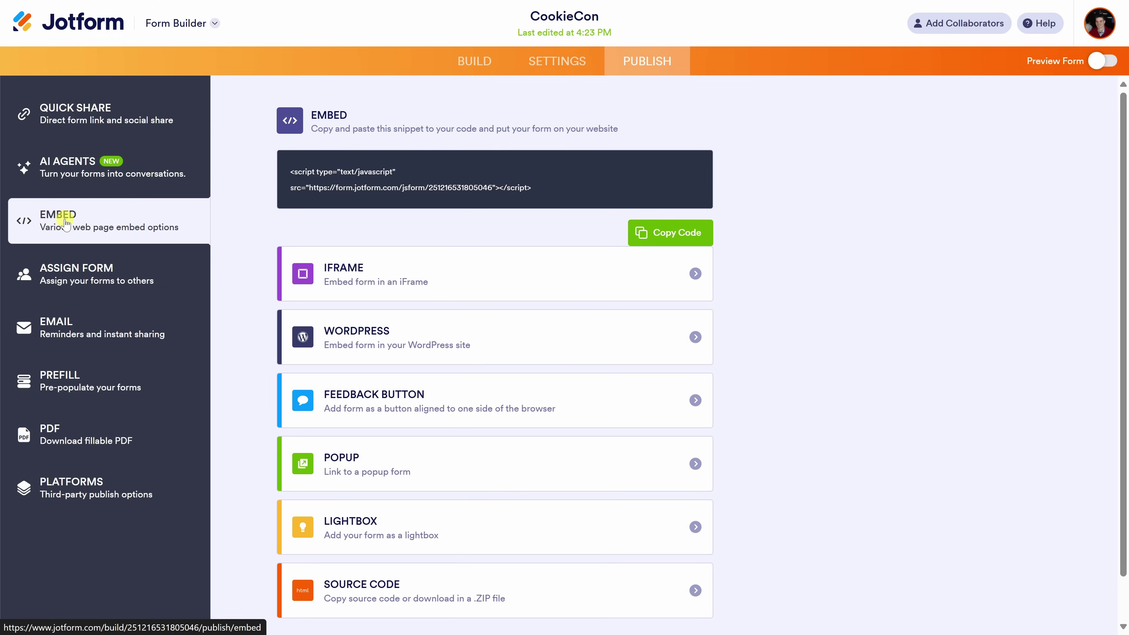
{"action": "scroll", "coordinate": [529, 308], "scroll_direction": "down", "scroll_amount": 1}
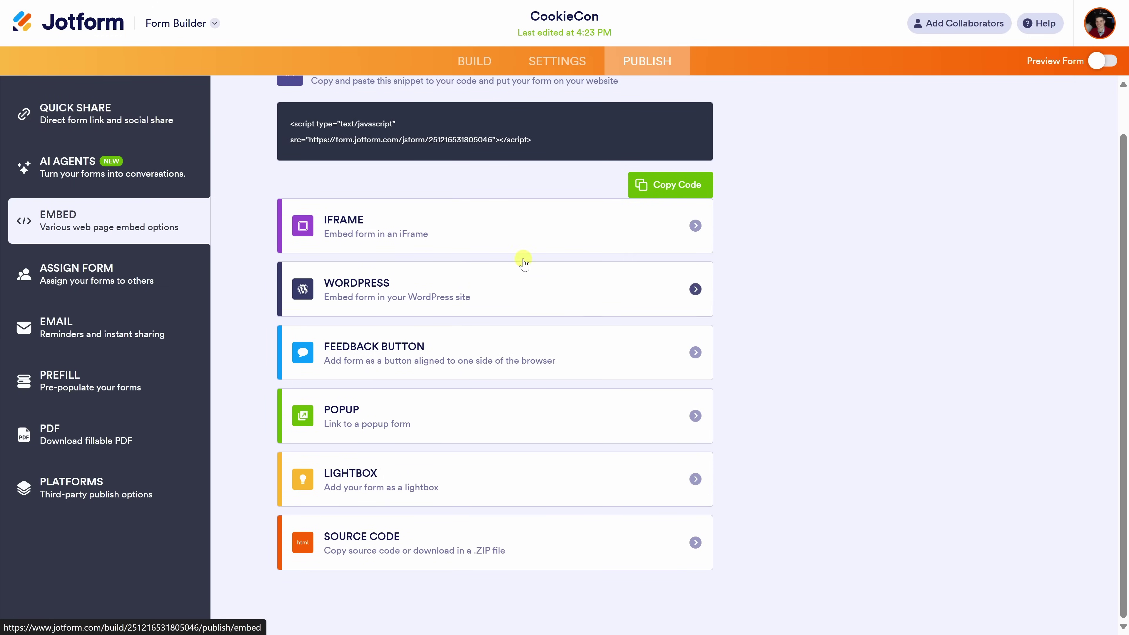
{"action": "scroll", "coordinate": [575, 308], "scroll_direction": "up", "scroll_amount": 1}
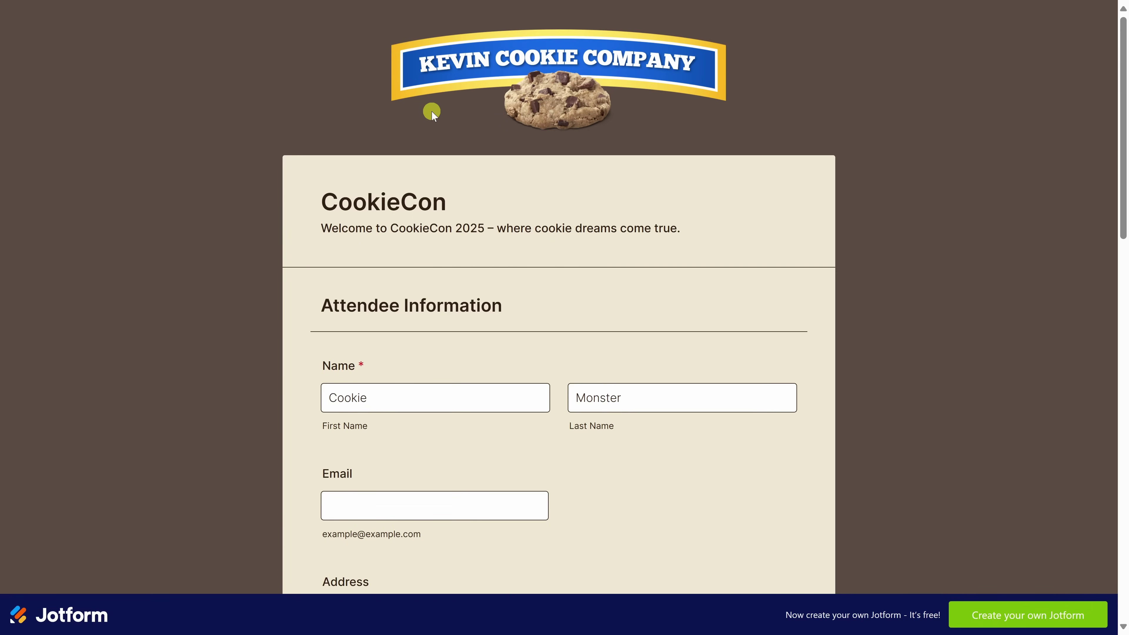
On the live form, enter the attendee's first and last name and e-mail address.
{"action": "scroll", "coordinate": [433, 113], "scroll_direction": "down", "scroll_amount": 3}
{"action": "left_click", "coordinate": [362, 240]}
{"action": "type", "text": "Kevin"}
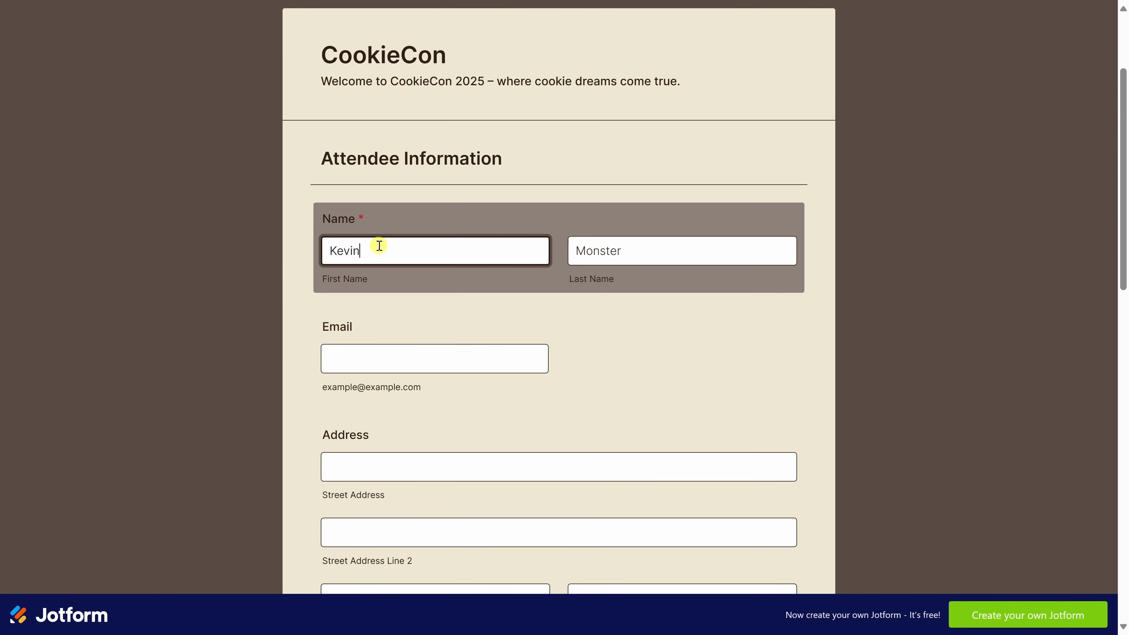
{"action": "key", "text": "Tab"}
{"action": "type", "text": "Stratvert"}
{"action": "left_click", "coordinate": [448, 356]}
Fill in the street address, choose The Future of Cookies & AI session, and submit.
{"action": "scroll", "coordinate": [485, 303], "scroll_direction": "down", "scroll_amount": 1}
{"action": "scroll", "coordinate": [486, 302], "scroll_direction": "down", "scroll_amount": 2}
{"action": "left_click", "coordinate": [421, 317]}
{"action": "type", "text": "1 Cookie Lane"}
{"action": "scroll", "coordinate": [481, 278], "scroll_direction": "down", "scroll_amount": 10}
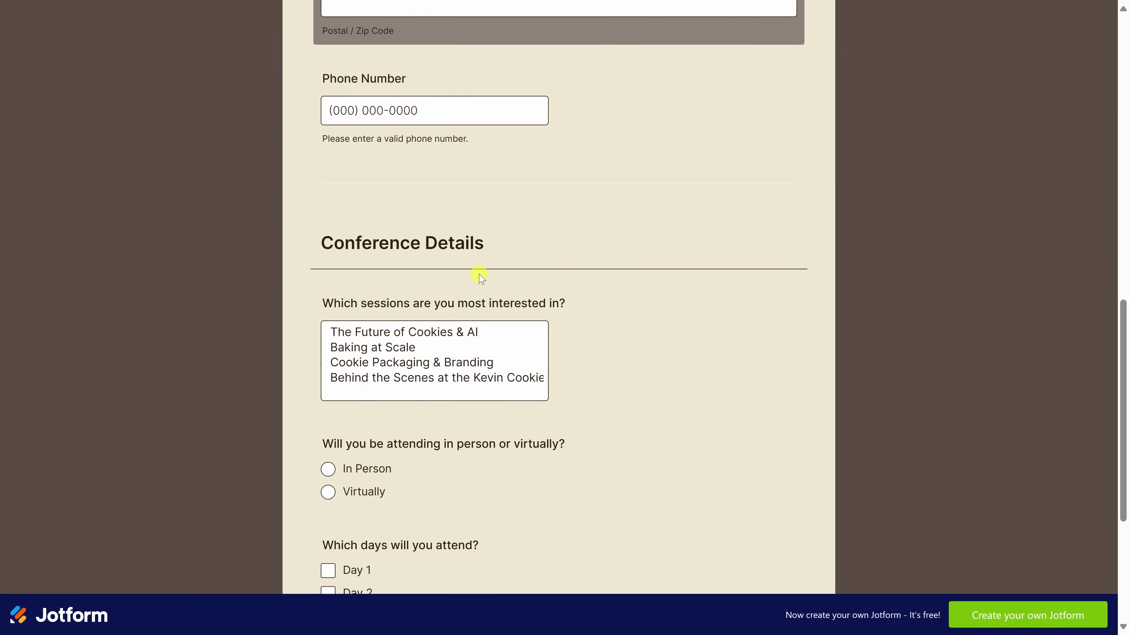
{"action": "scroll", "coordinate": [374, 275], "scroll_direction": "down", "scroll_amount": 3}
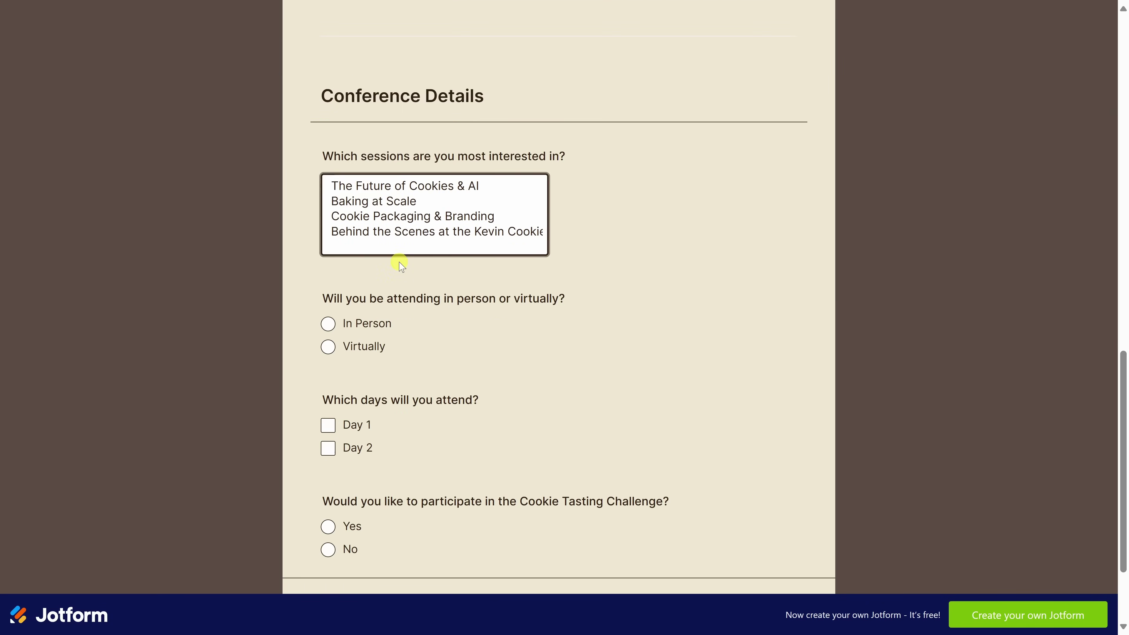
{"action": "left_click", "coordinate": [420, 186]}
{"action": "scroll", "coordinate": [392, 186], "scroll_direction": "down", "scroll_amount": 3}
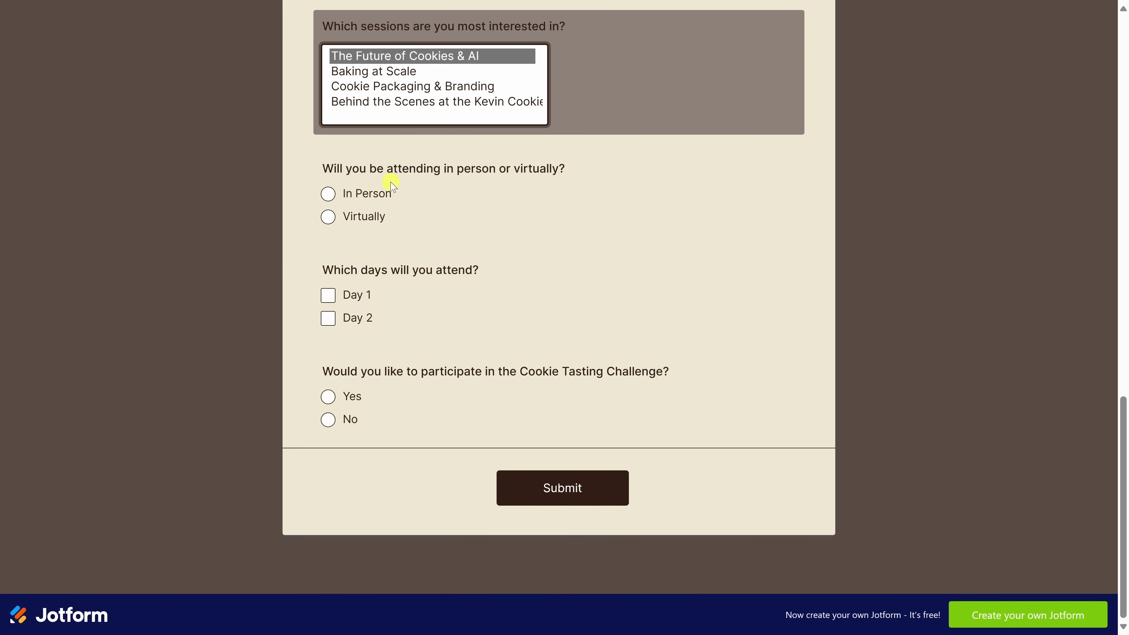
{"action": "left_click", "coordinate": [571, 498]}
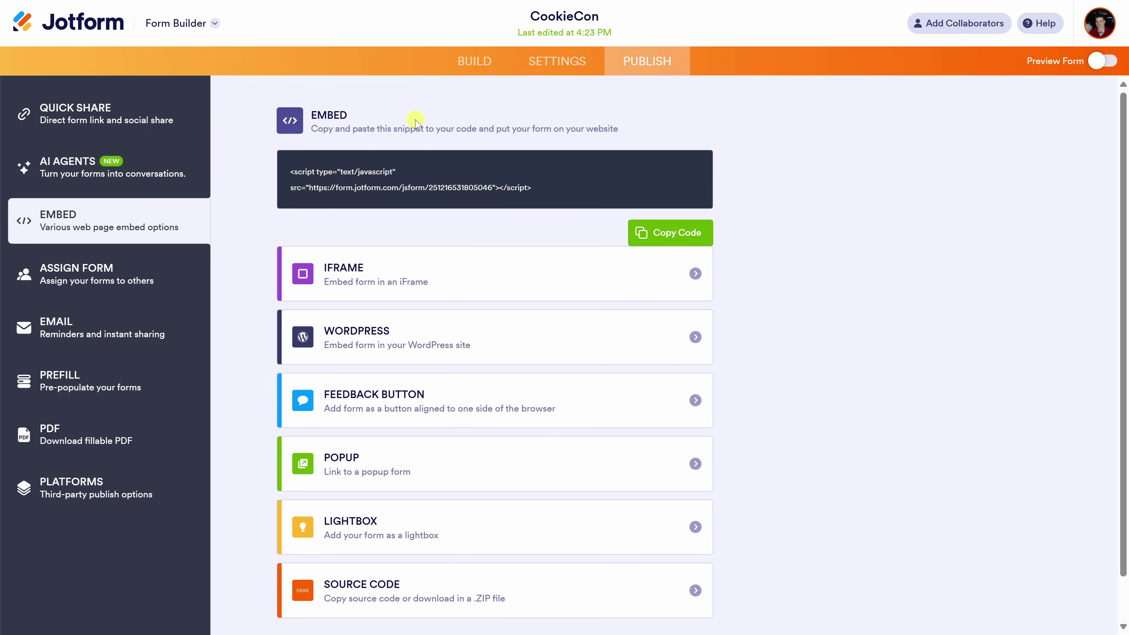
Open Tables to view the two CookieCon submissions and scroll across their columns.
{"action": "left_click", "coordinate": [216, 24]}
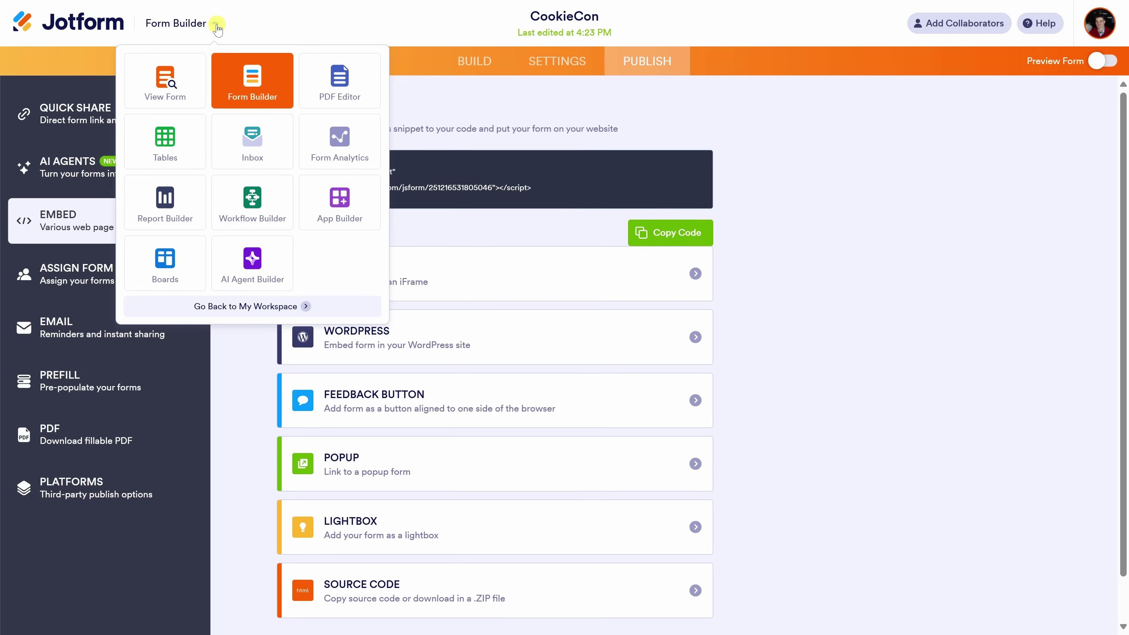
{"action": "left_click", "coordinate": [168, 143]}
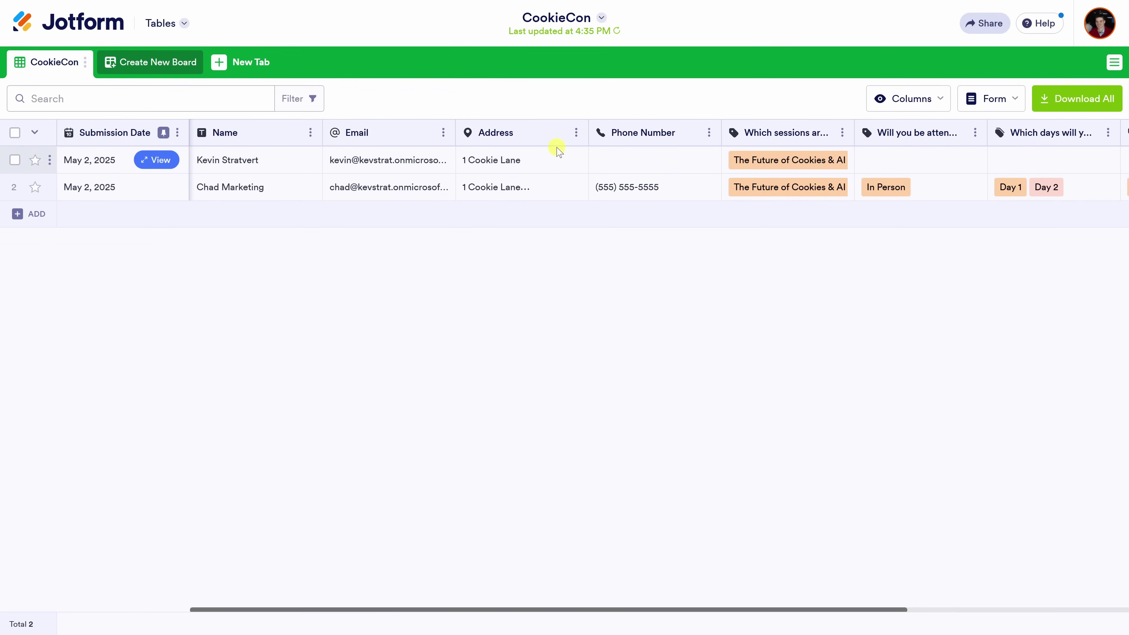
{"action": "left_click_drag", "start_coordinate": [678, 609], "coordinate": [746, 596]}
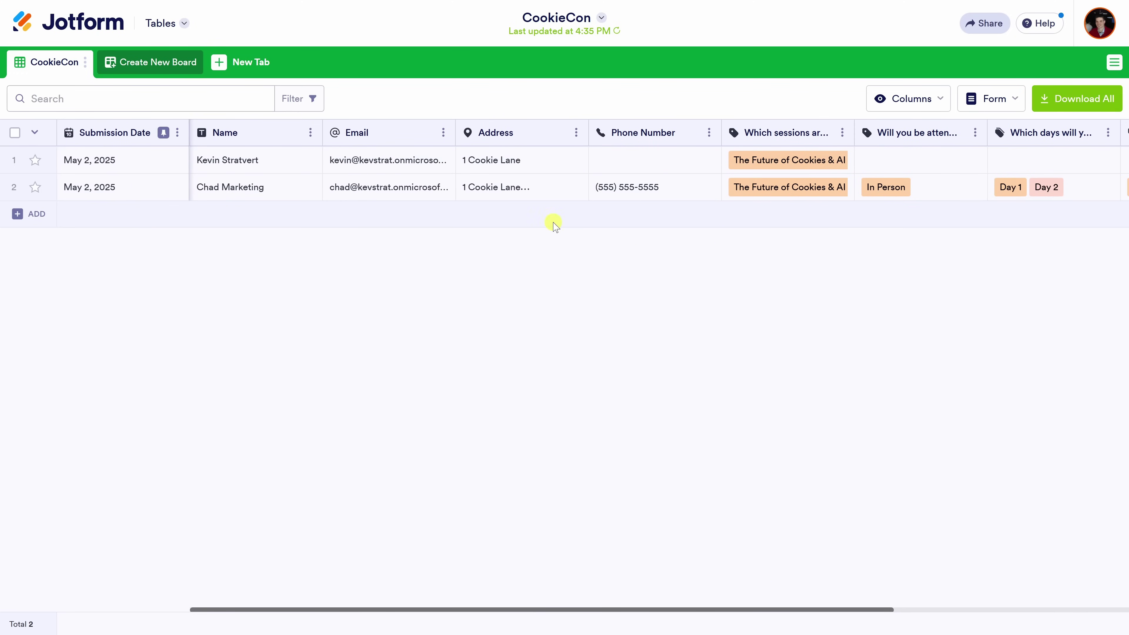
Switch to Form Analytics showing 3 views, 2 responses and a 67% conversion rate.
{"action": "left_click", "coordinate": [178, 22]}
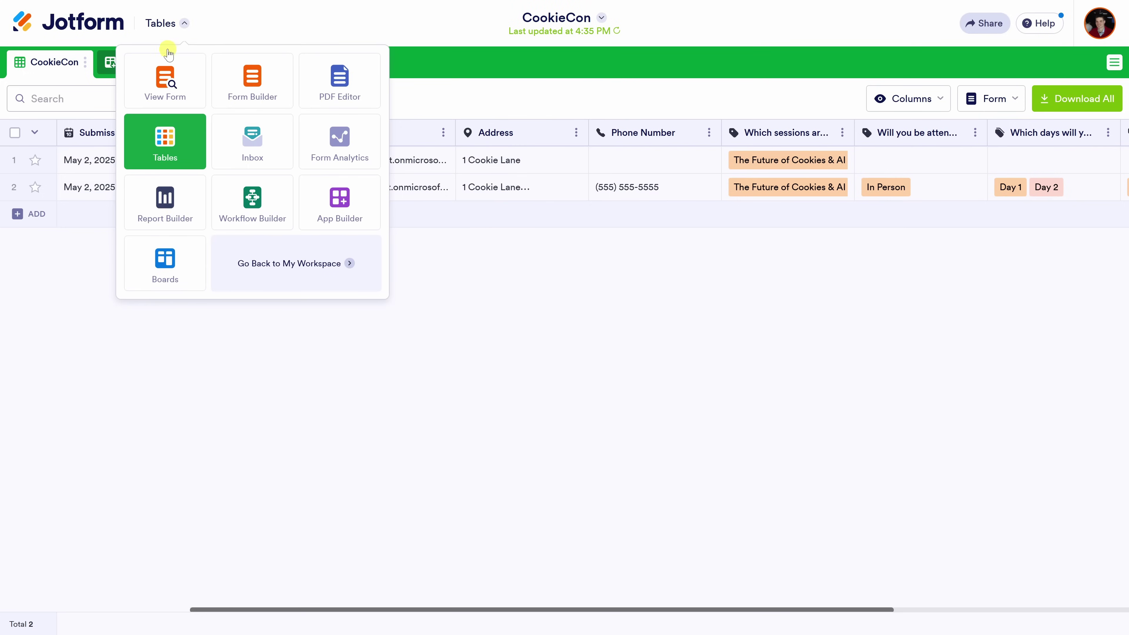
{"action": "left_click", "coordinate": [343, 143]}
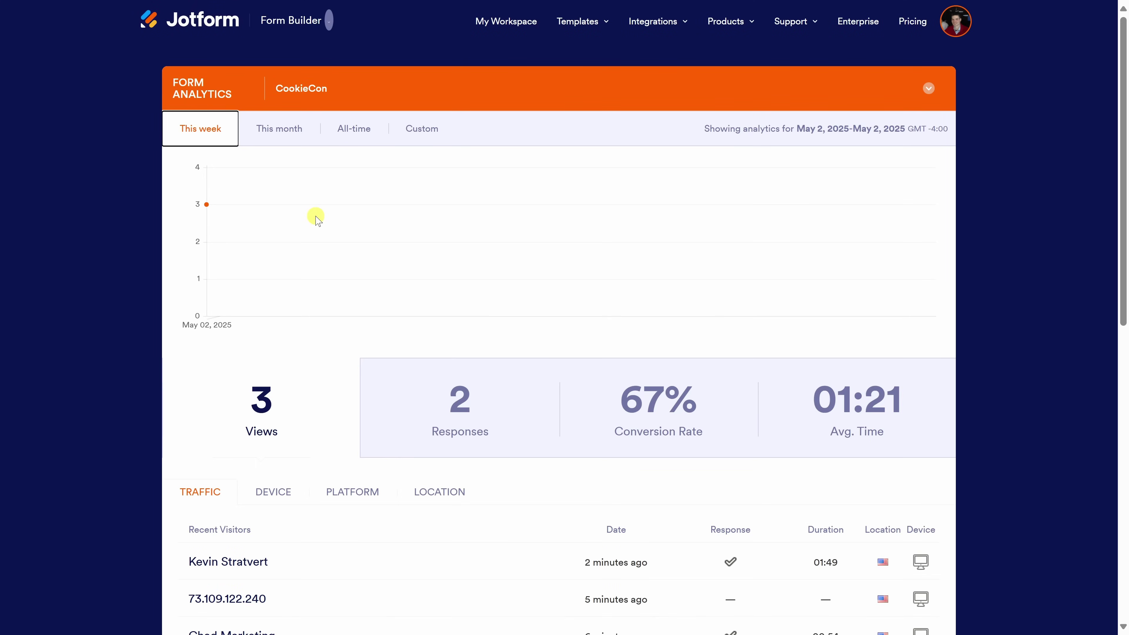
{"action": "scroll", "coordinate": [319, 220], "scroll_direction": "down", "scroll_amount": 5}
{"action": "scroll", "coordinate": [317, 212], "scroll_direction": "up", "scroll_amount": 2}
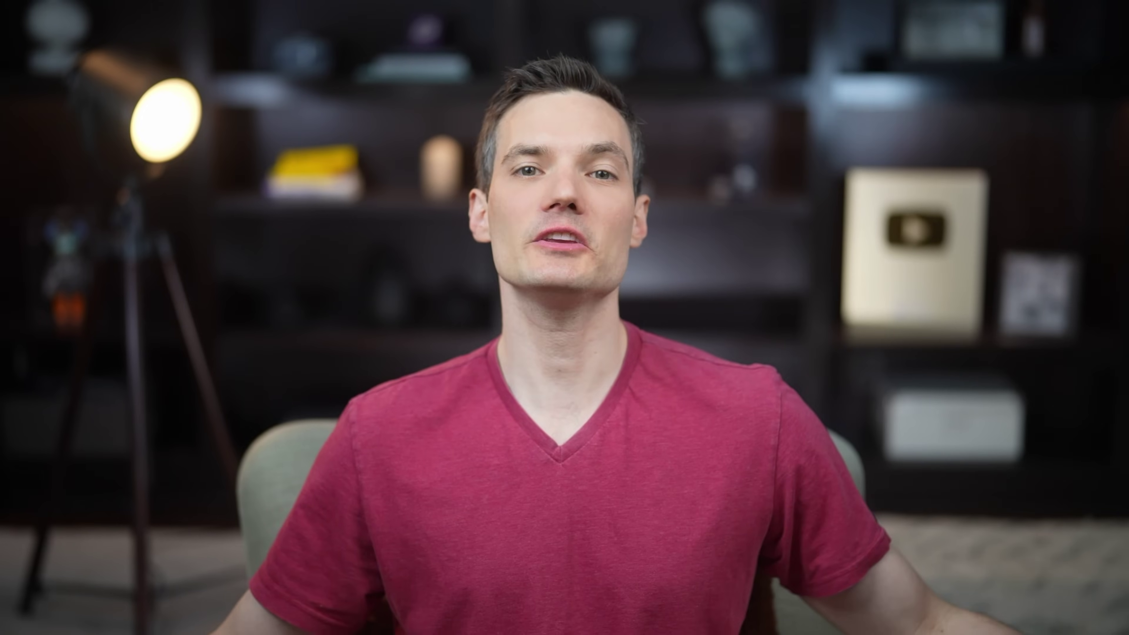